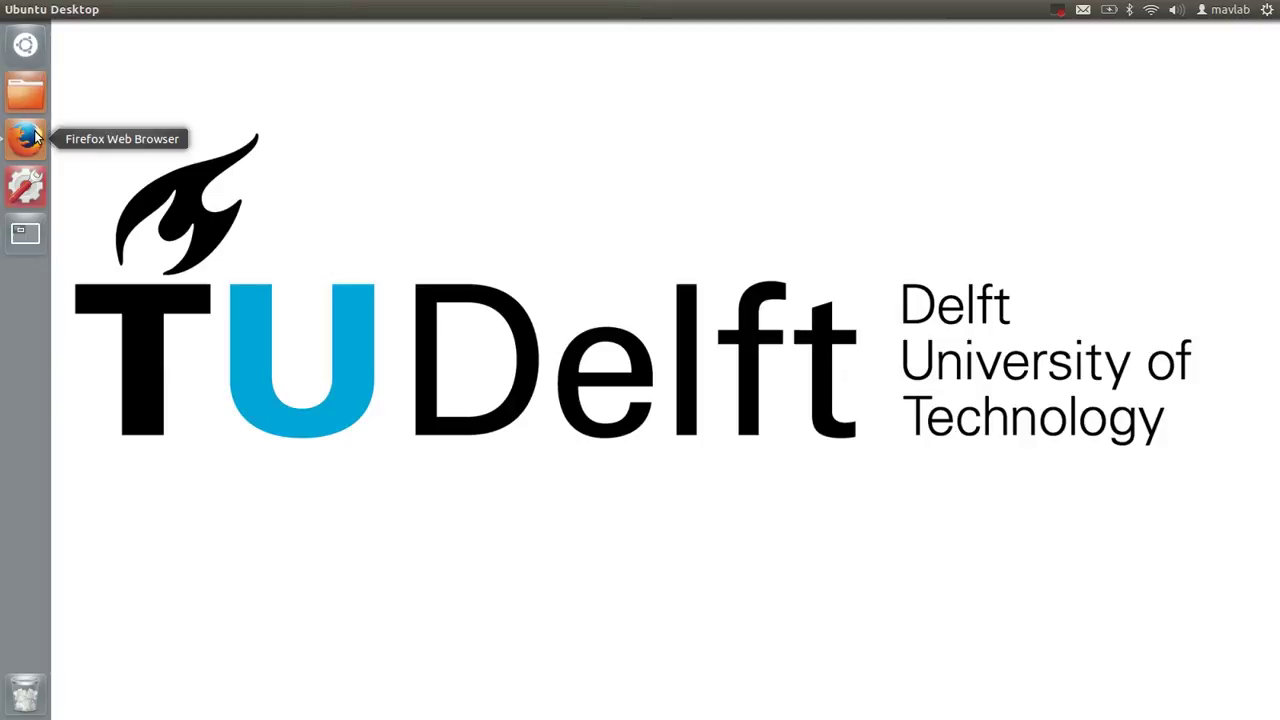
- Launch Firefox and go from the wiki's Tutorials page to the Lisa/S/Tutorial/Nano_Quadcopter page
{"action": "left_click", "coordinate": [27, 137]}
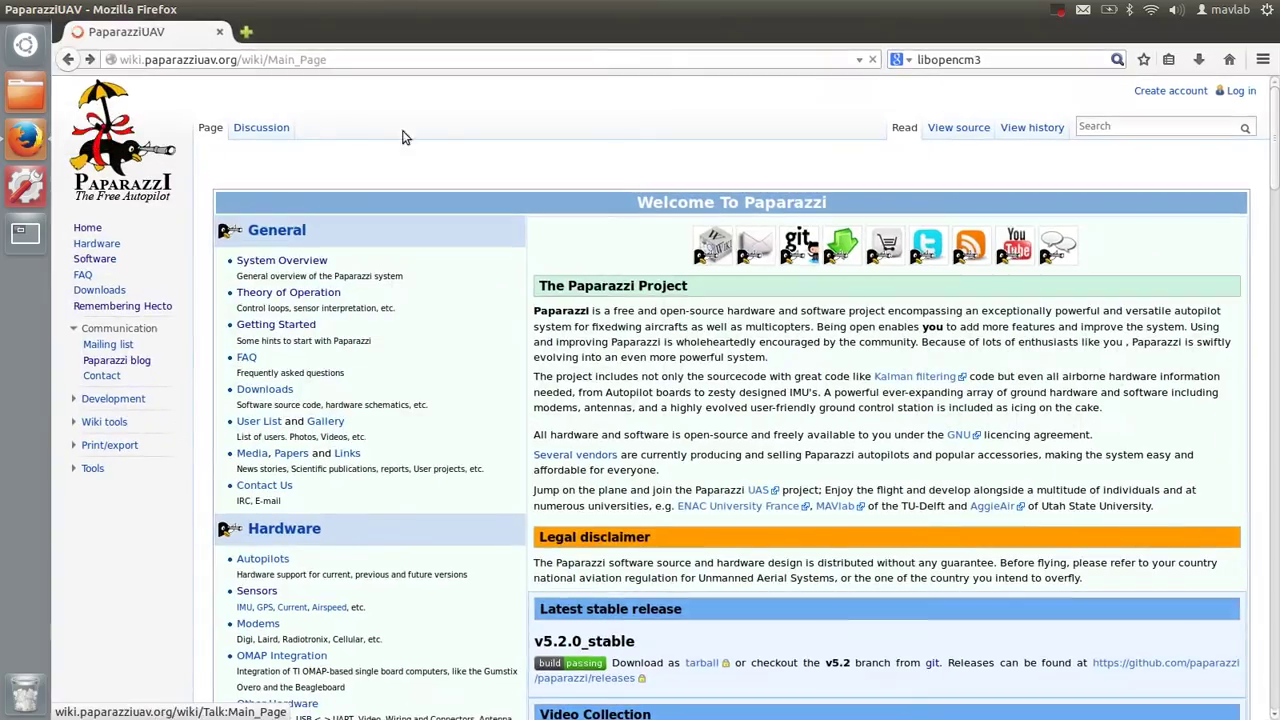
{"action": "scroll", "coordinate": [437, 363], "scroll_direction": "down", "scroll_amount": 20}
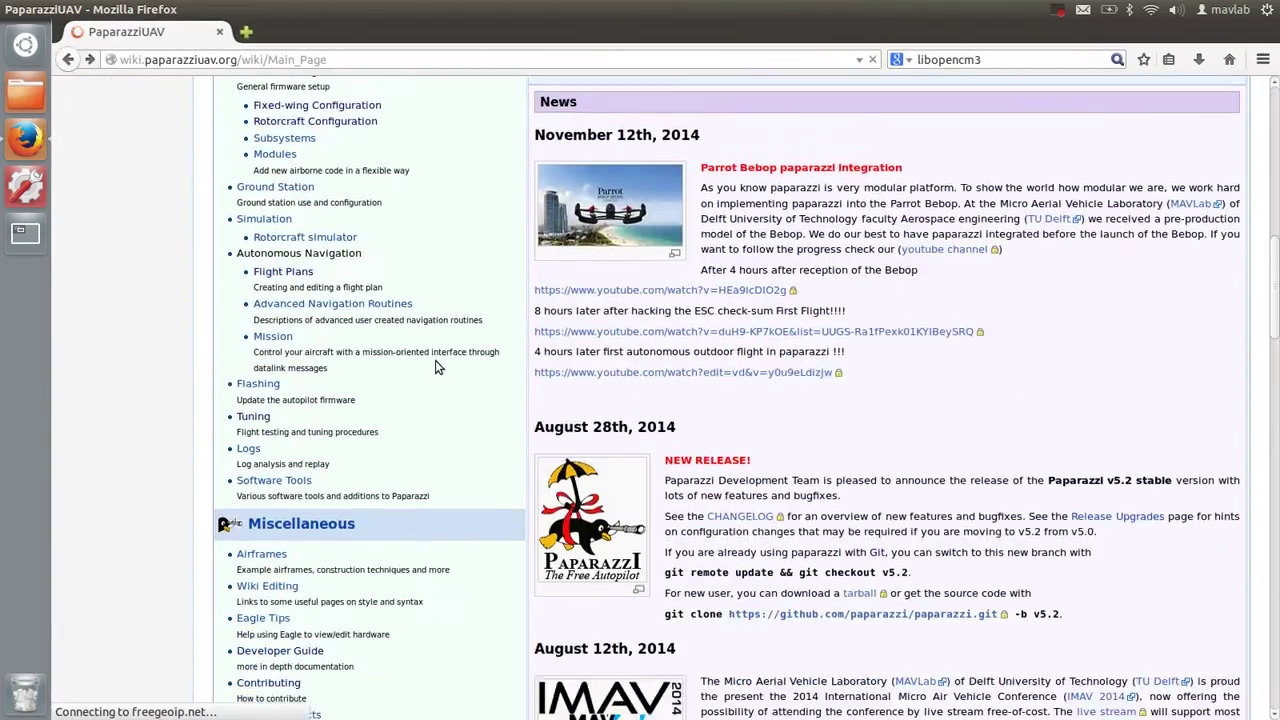
{"action": "left_click", "coordinate": [257, 552]}
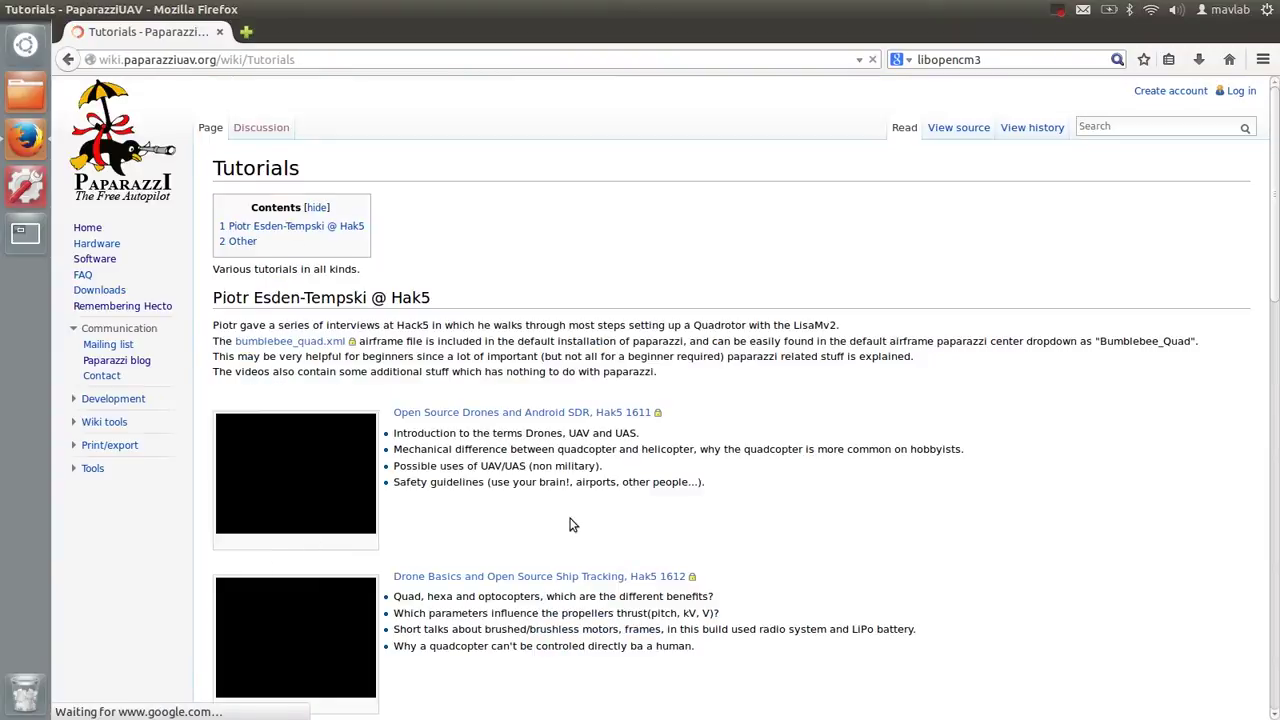
{"action": "scroll", "coordinate": [571, 525], "scroll_direction": "down", "scroll_amount": 20}
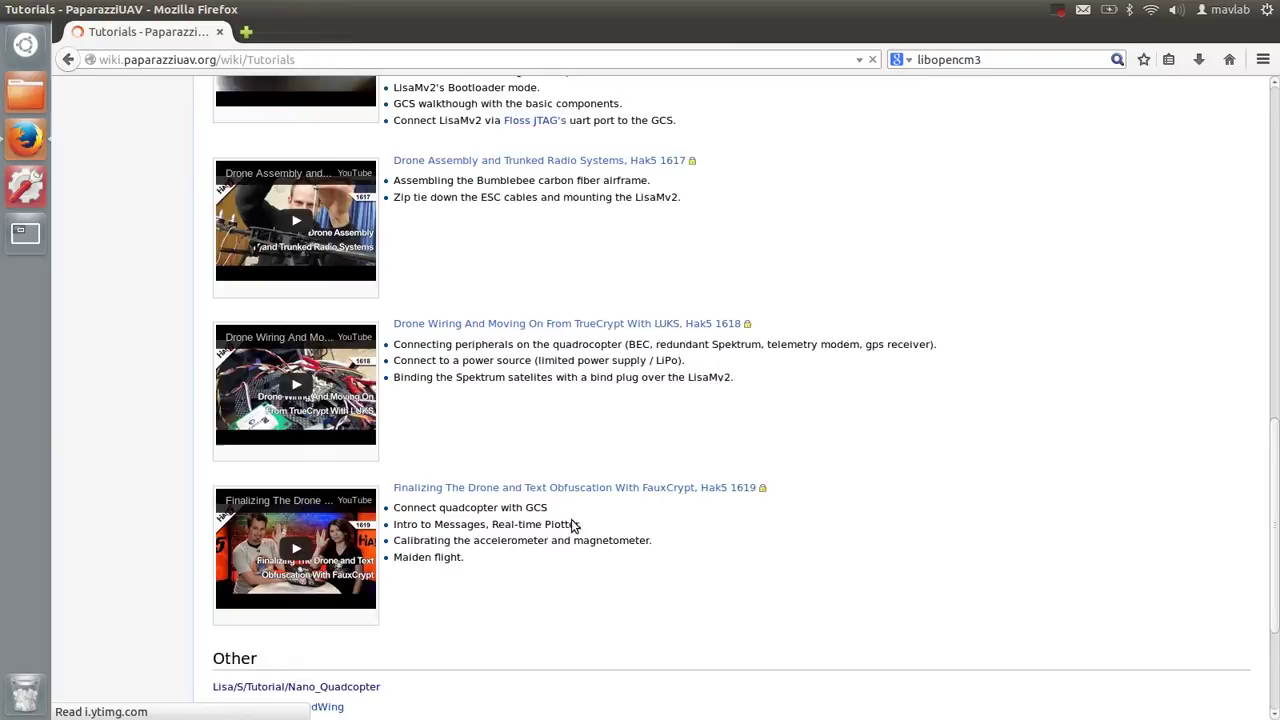
{"action": "left_click", "coordinate": [359, 514]}
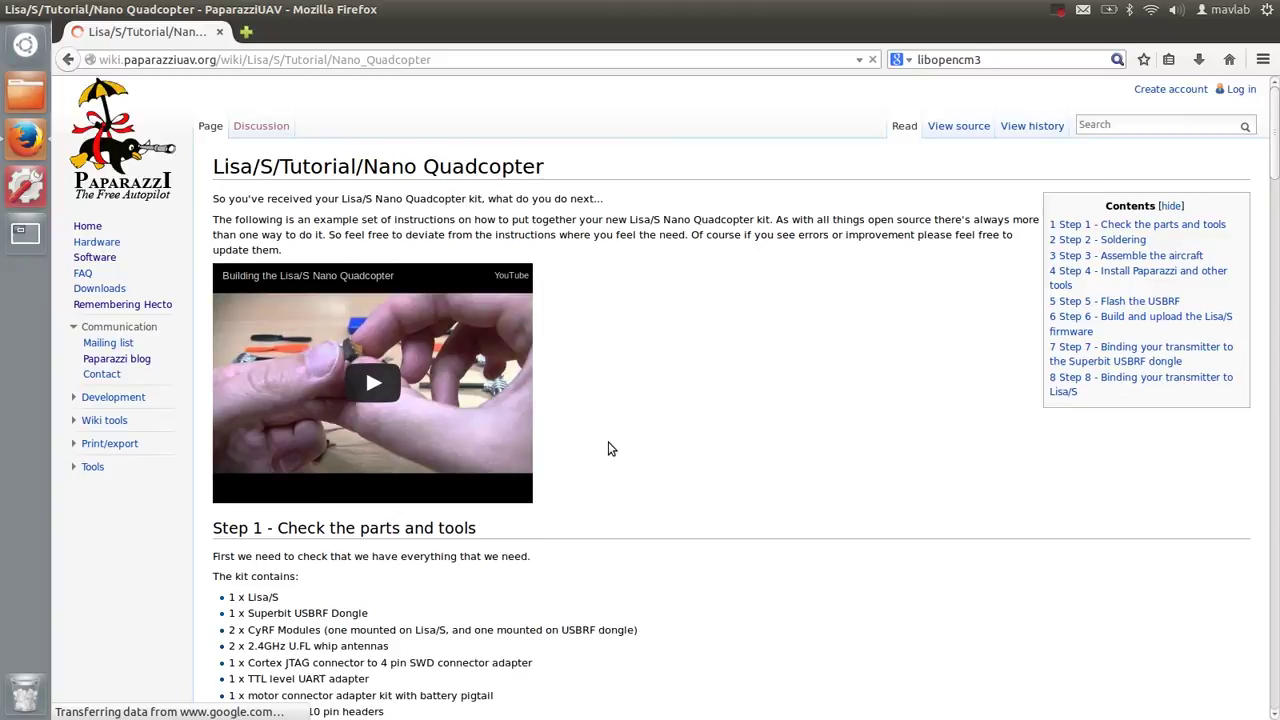
- Scroll to Step 5 and open the superbitrf-firmware GitHub link in a new tab, then return to the tutorial
{"action": "scroll", "coordinate": [608, 448], "scroll_direction": "down", "scroll_amount": 13}
{"action": "scroll", "coordinate": [610, 447], "scroll_direction": "down", "scroll_amount": 19}
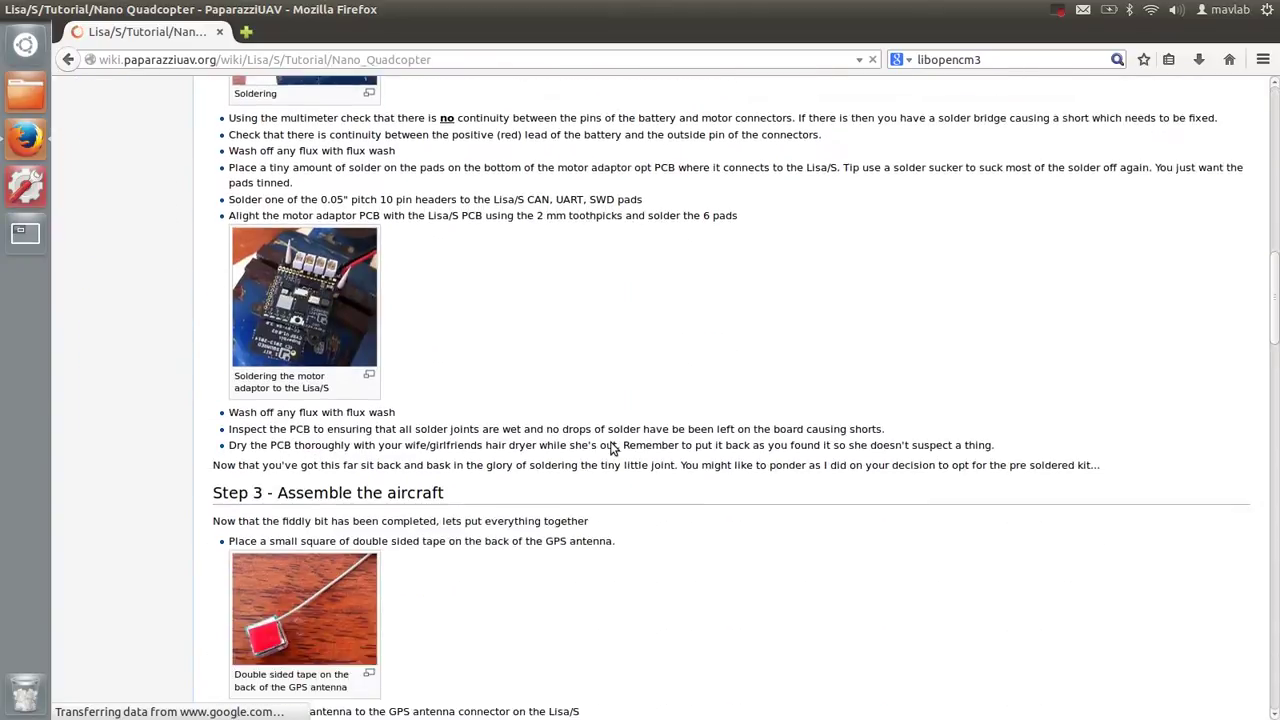
{"action": "scroll", "coordinate": [610, 453], "scroll_direction": "down", "scroll_amount": 13}
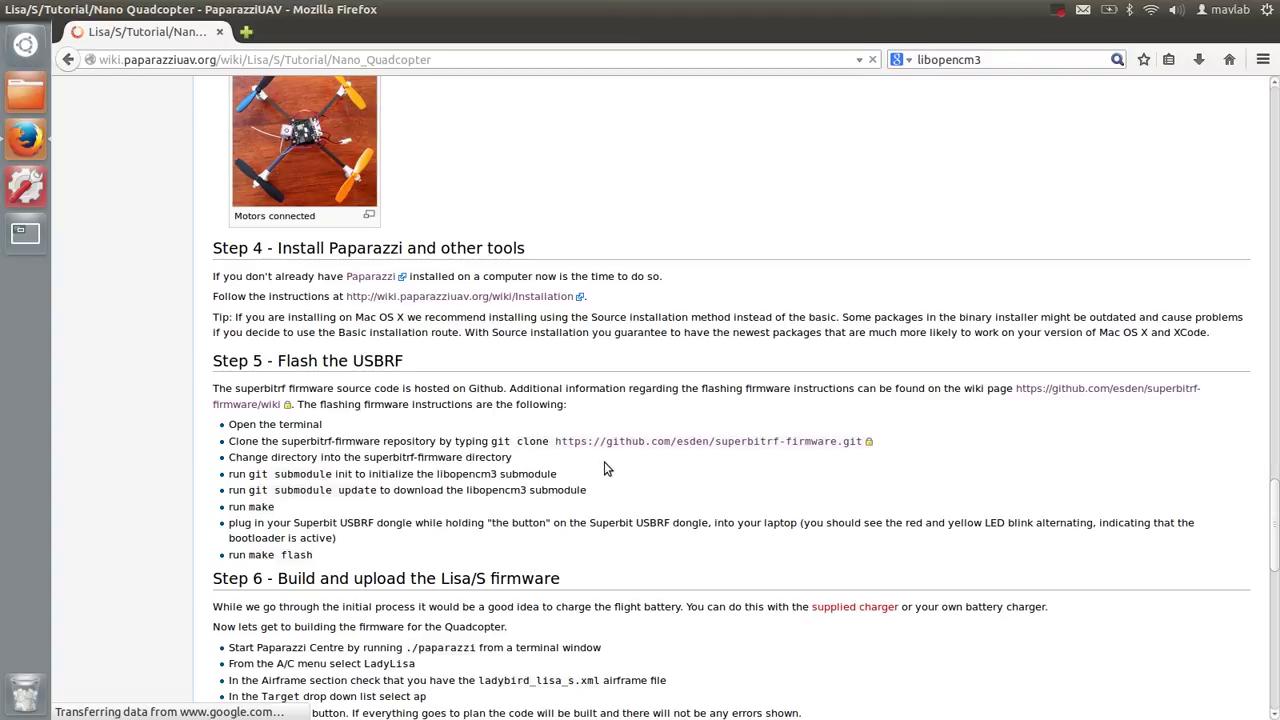
{"action": "right_click", "coordinate": [609, 446]}
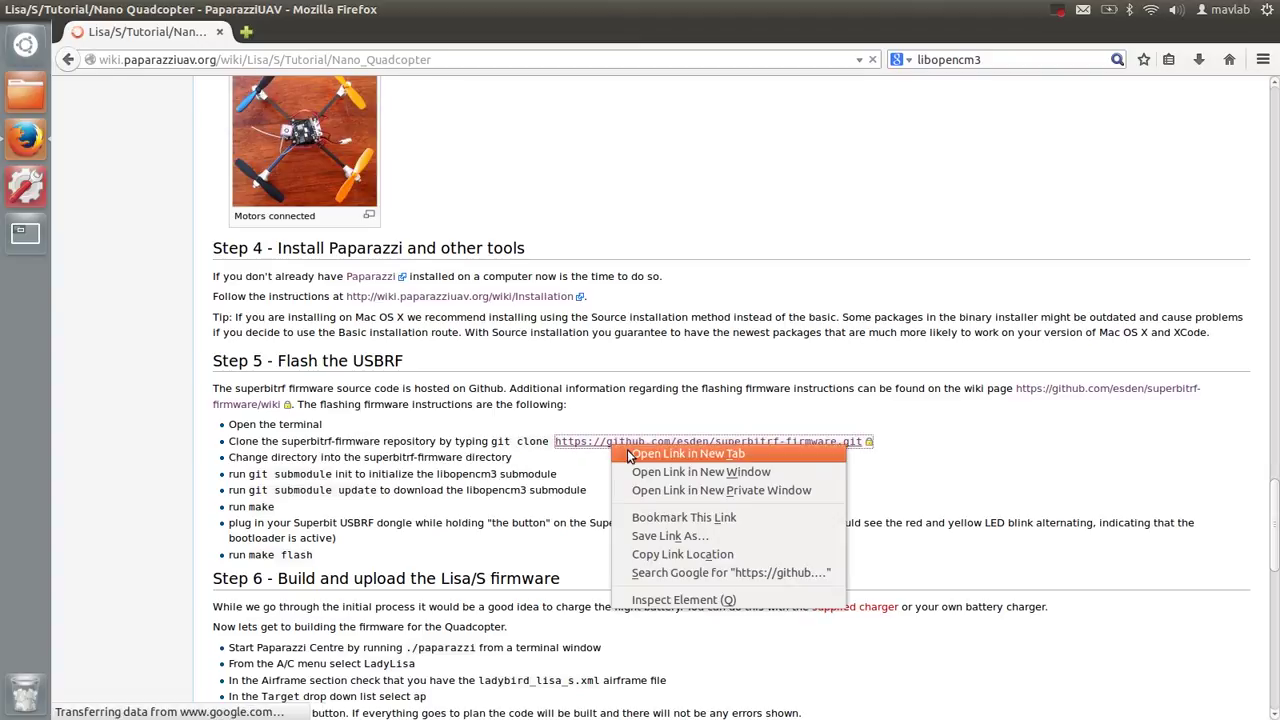
{"action": "left_click", "coordinate": [688, 454]}
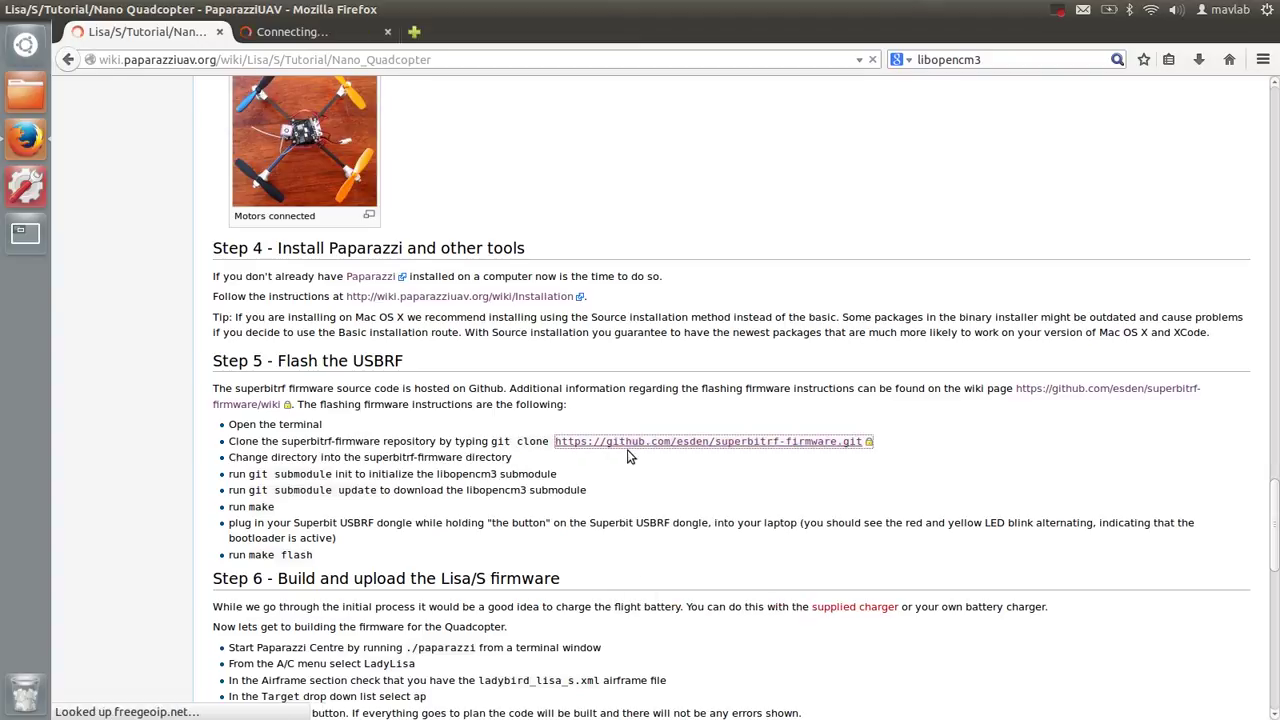
{"action": "left_click", "coordinate": [322, 33]}
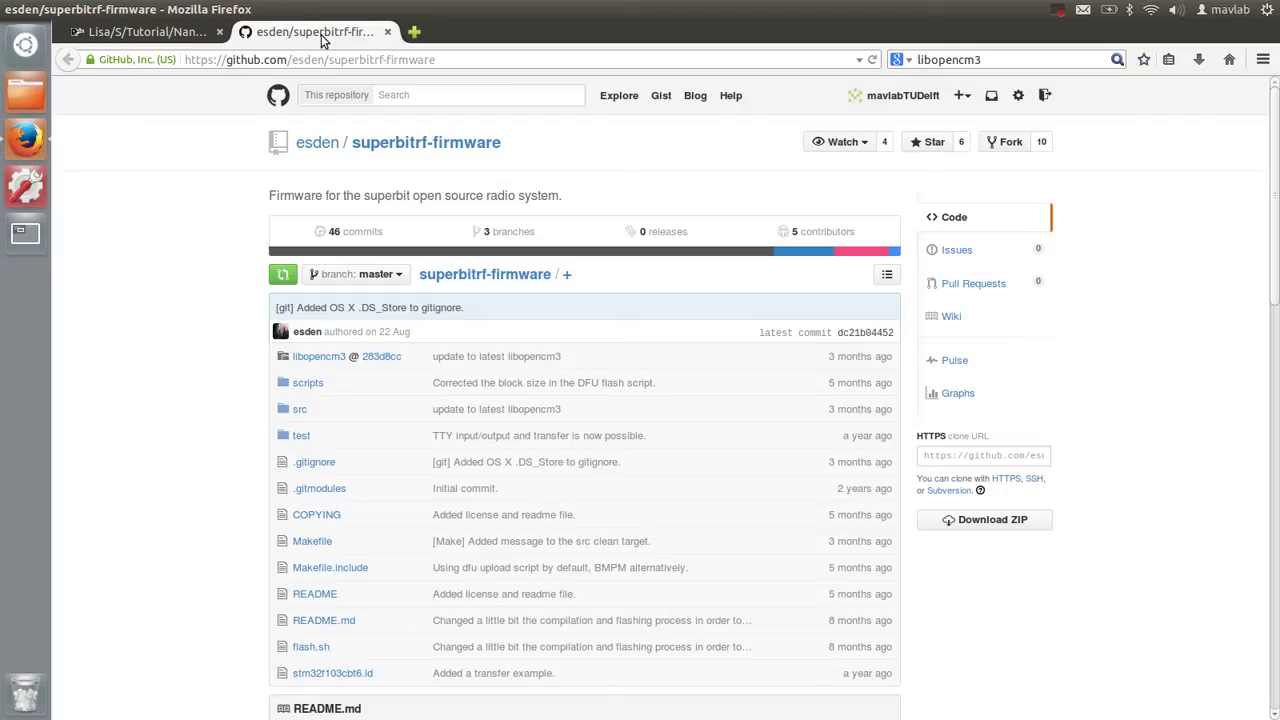
{"action": "left_click", "coordinate": [147, 33]}
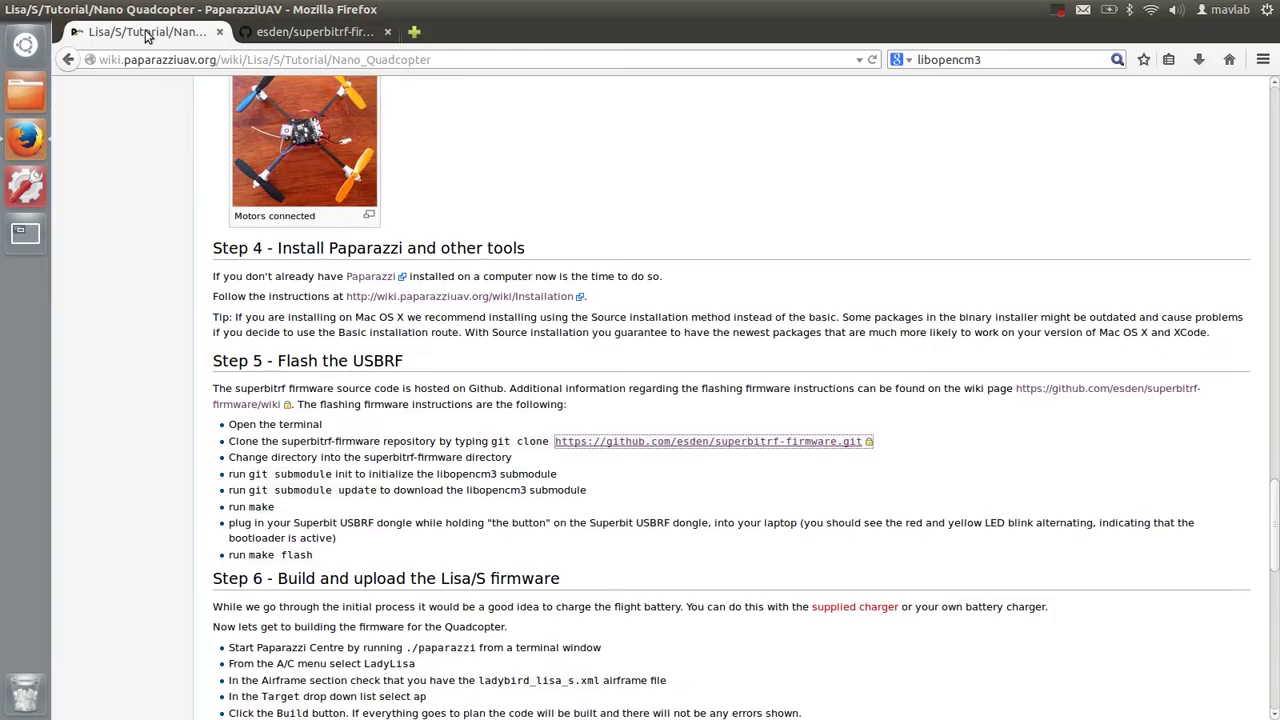
- Copy the tutorial's git clone command and run it in a maximized, enlarged-font Terminal to clone superbitrf-firmware
{"action": "left_click", "coordinate": [25, 44]}
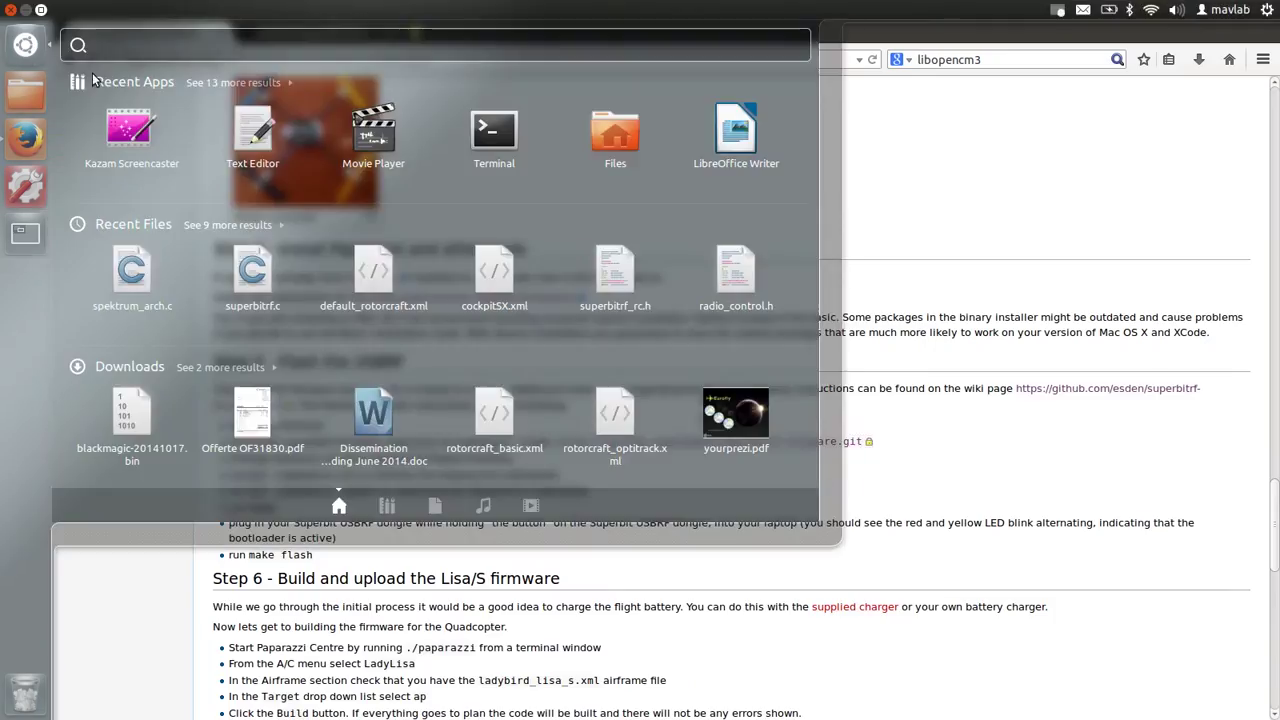
{"action": "left_click", "coordinate": [494, 128]}
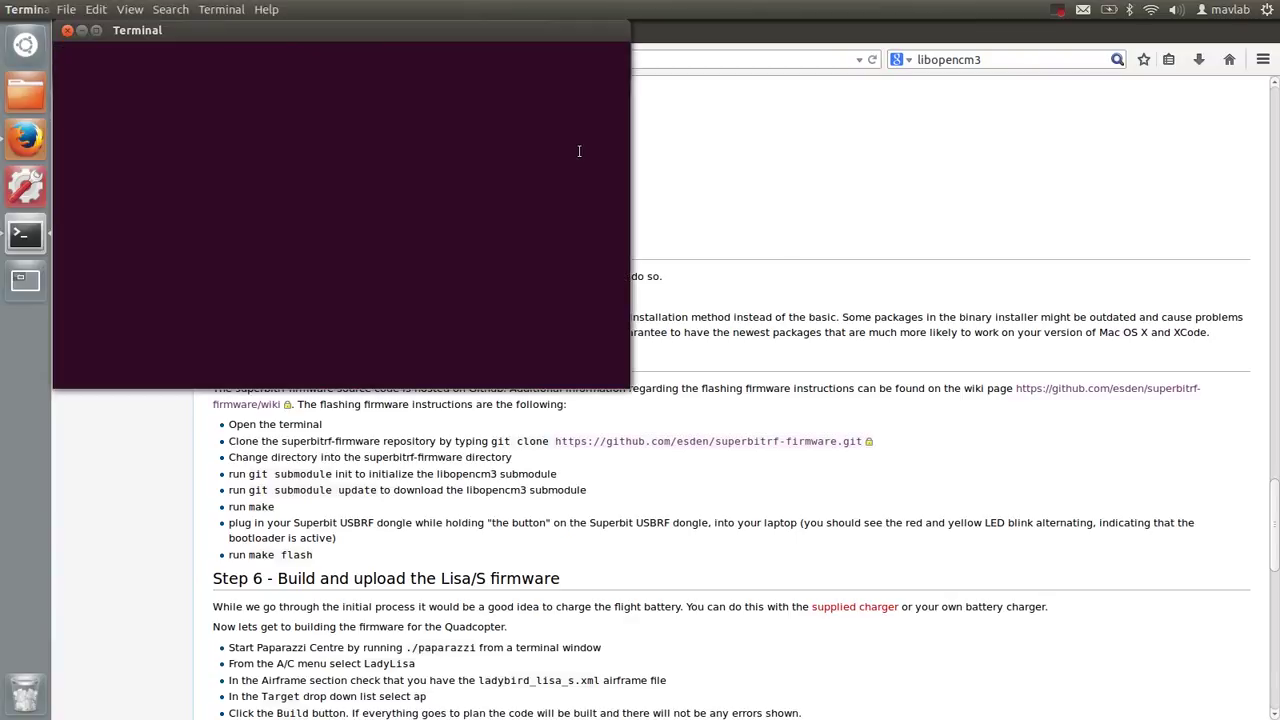
{"action": "left_click_drag", "start_coordinate": [492, 441], "coordinate": [862, 442]}
{"action": "right_click", "coordinate": [862, 442]}
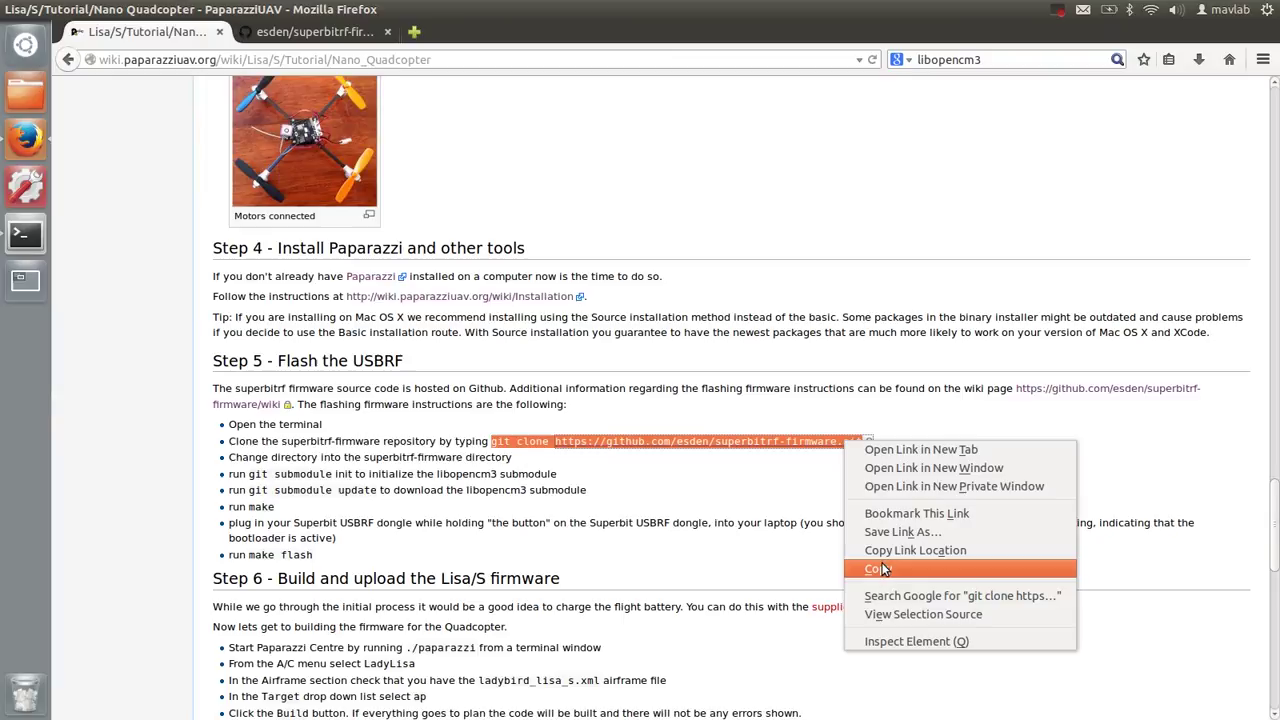
{"action": "left_click", "coordinate": [884, 568]}
{"action": "left_click", "coordinate": [35, 236]}
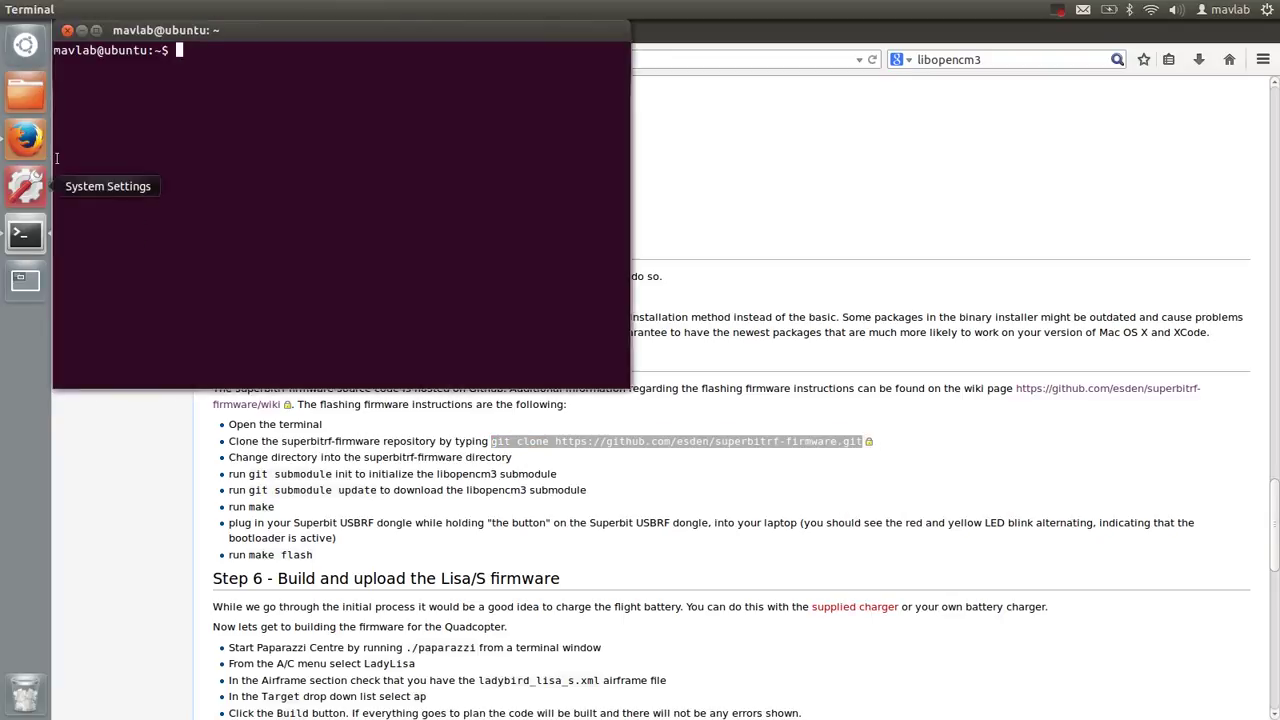
{"action": "double_click", "coordinate": [96, 20]}
{"action": "key", "text": "ctrl+plus"}
{"action": "key", "text": "ctrl+plus"}
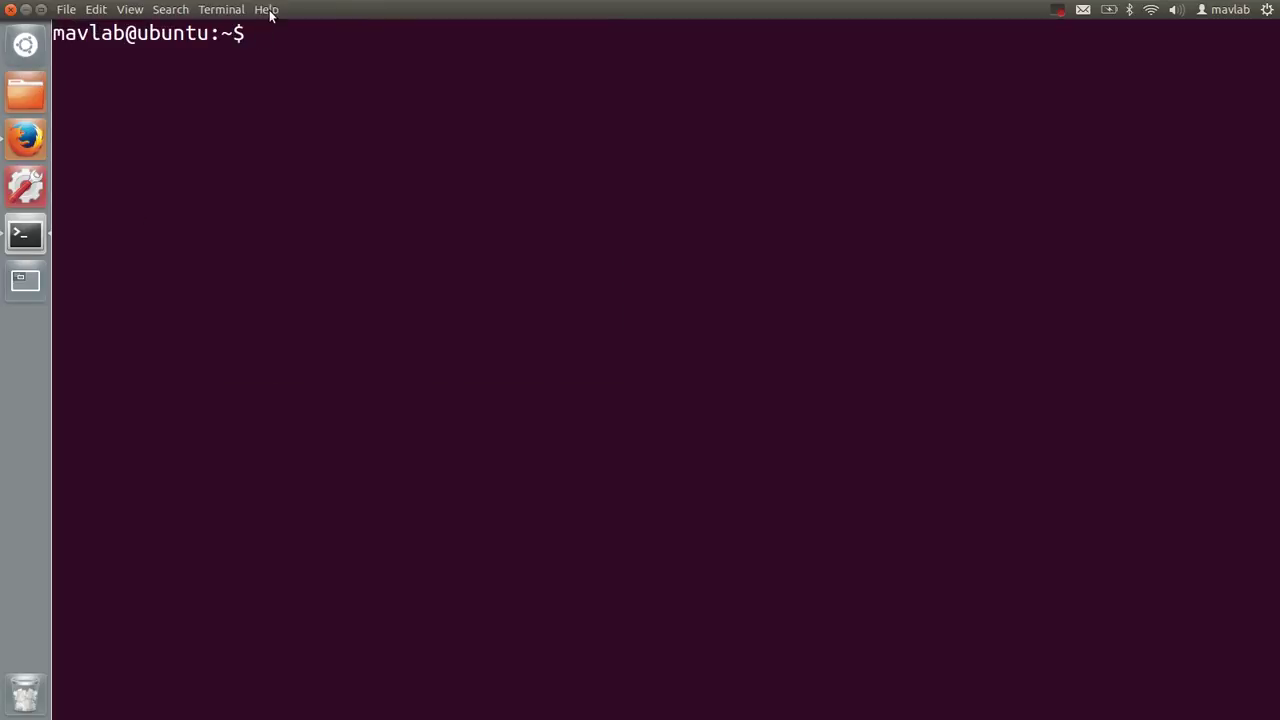
{"action": "right_click", "coordinate": [260, 36]}
{"action": "left_click", "coordinate": [293, 137]}
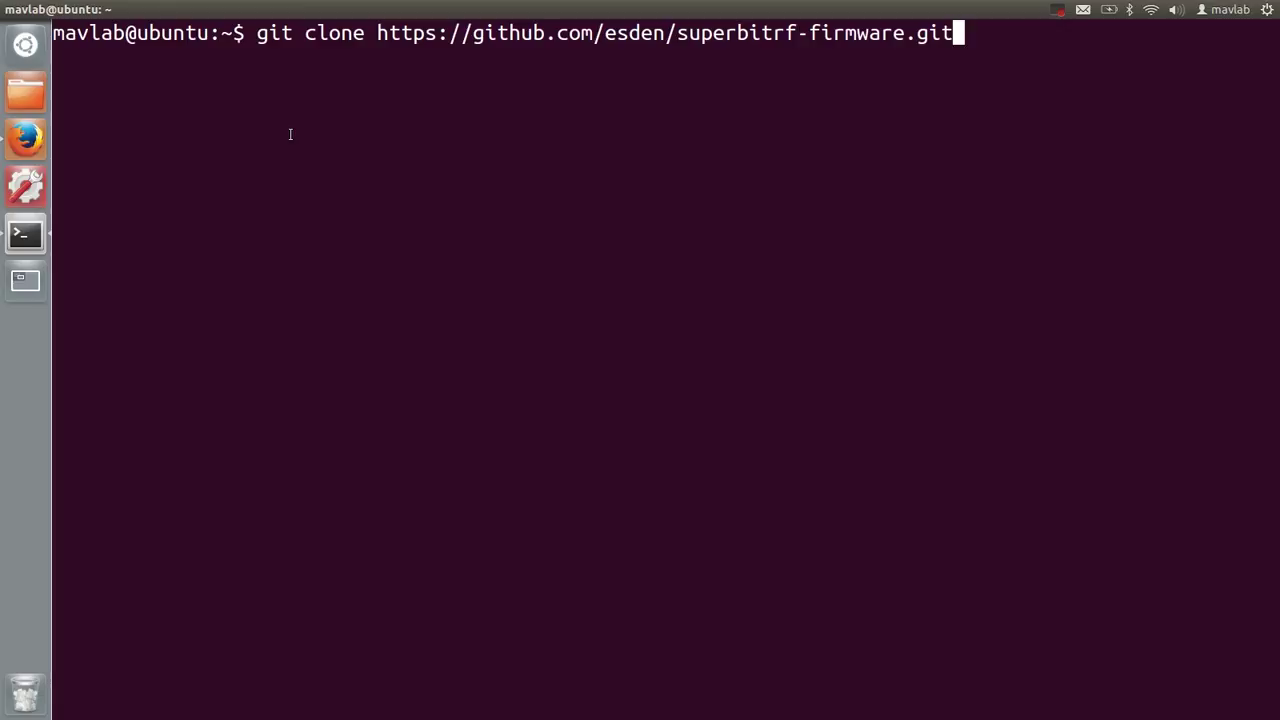
{"action": "key", "text": "Return"}
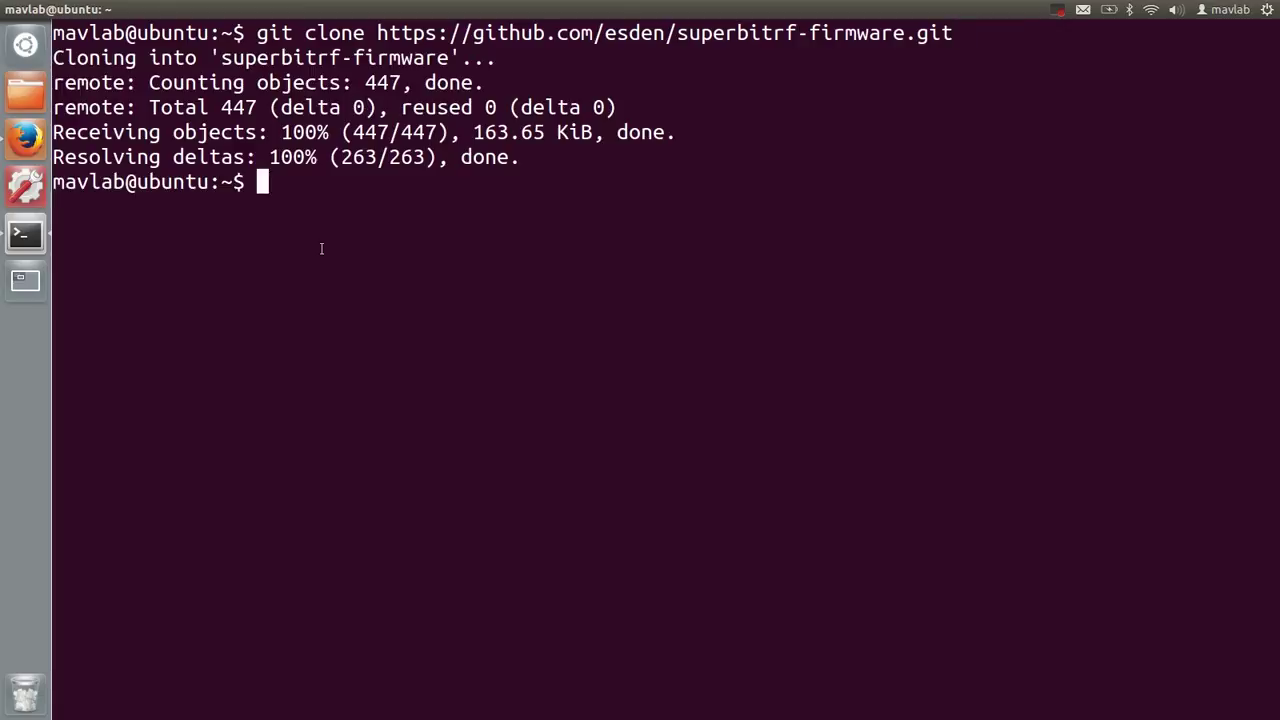
- Change into the cloned superbitrf-firmware folder with cd
{"action": "left_click", "coordinate": [26, 137]}
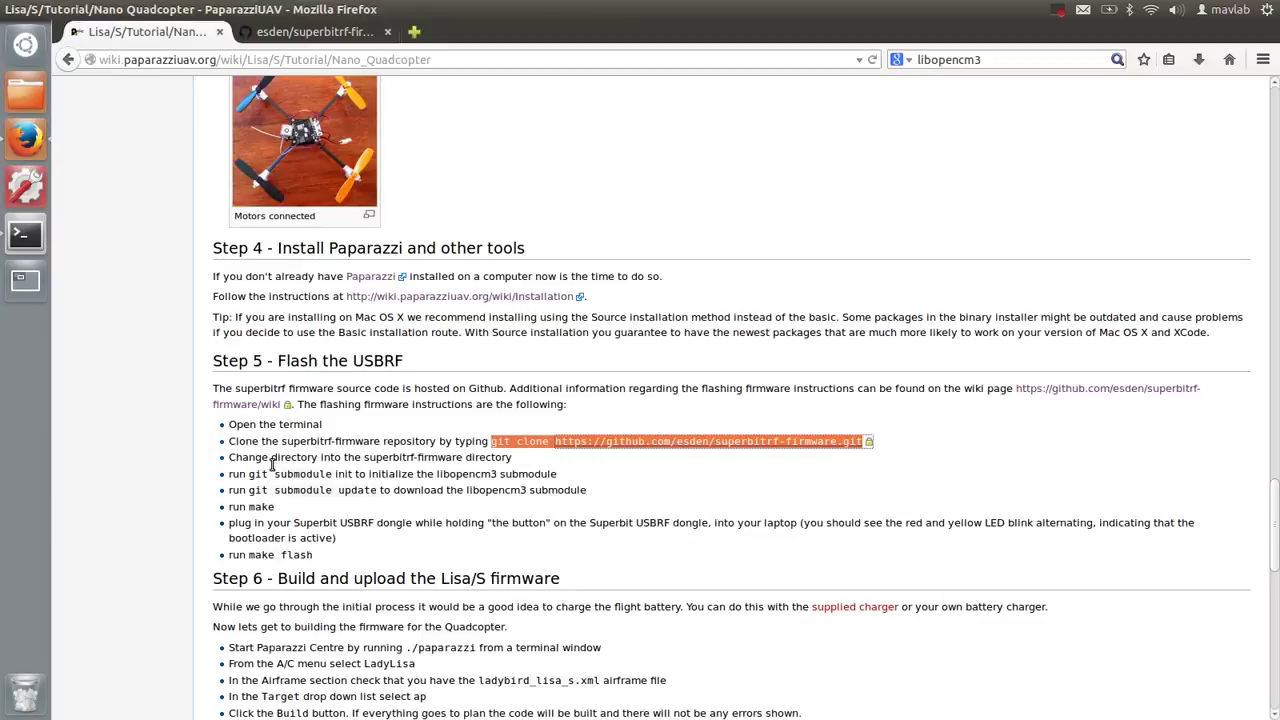
{"action": "left_click", "coordinate": [28, 240]}
{"action": "type", "text": "c"}
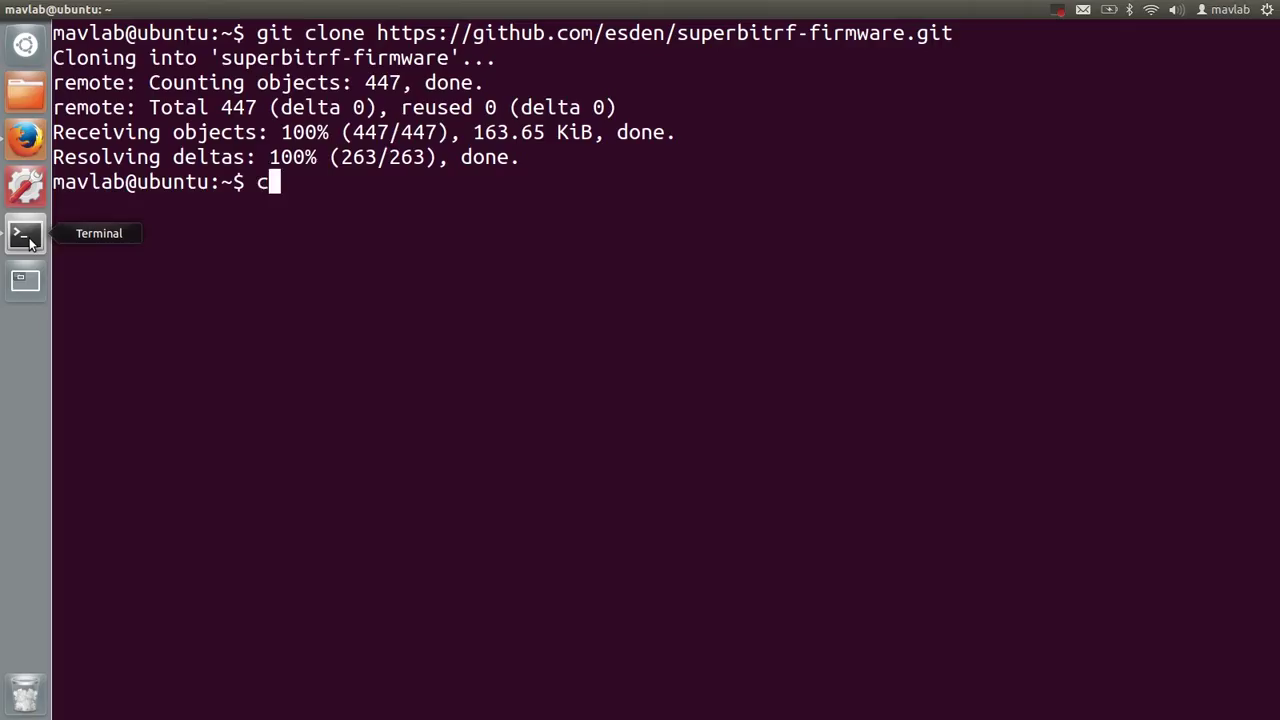
{"action": "type", "text": "d su"}
{"action": "key", "text": "Tab"}
{"action": "key", "text": "Return"}
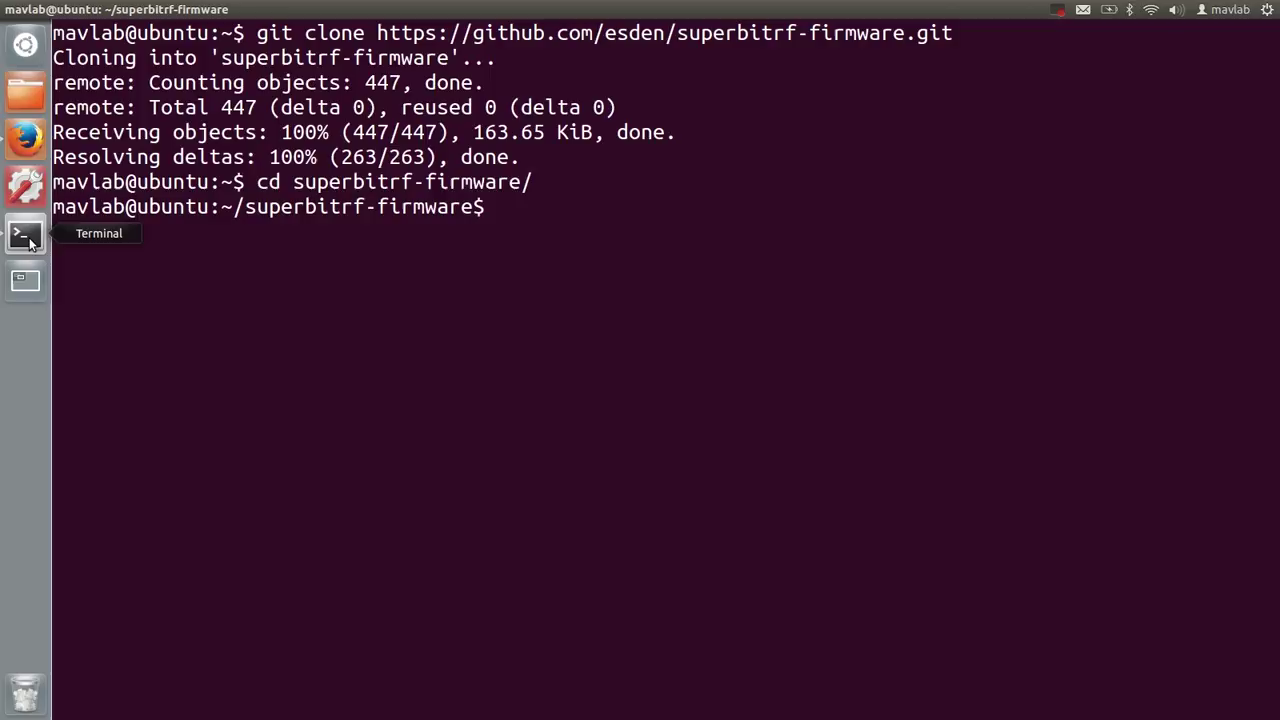
- Copy 'git submodule init' from the tutorial and run it in the superbitrf-firmware folder
{"action": "left_click", "coordinate": [26, 136]}
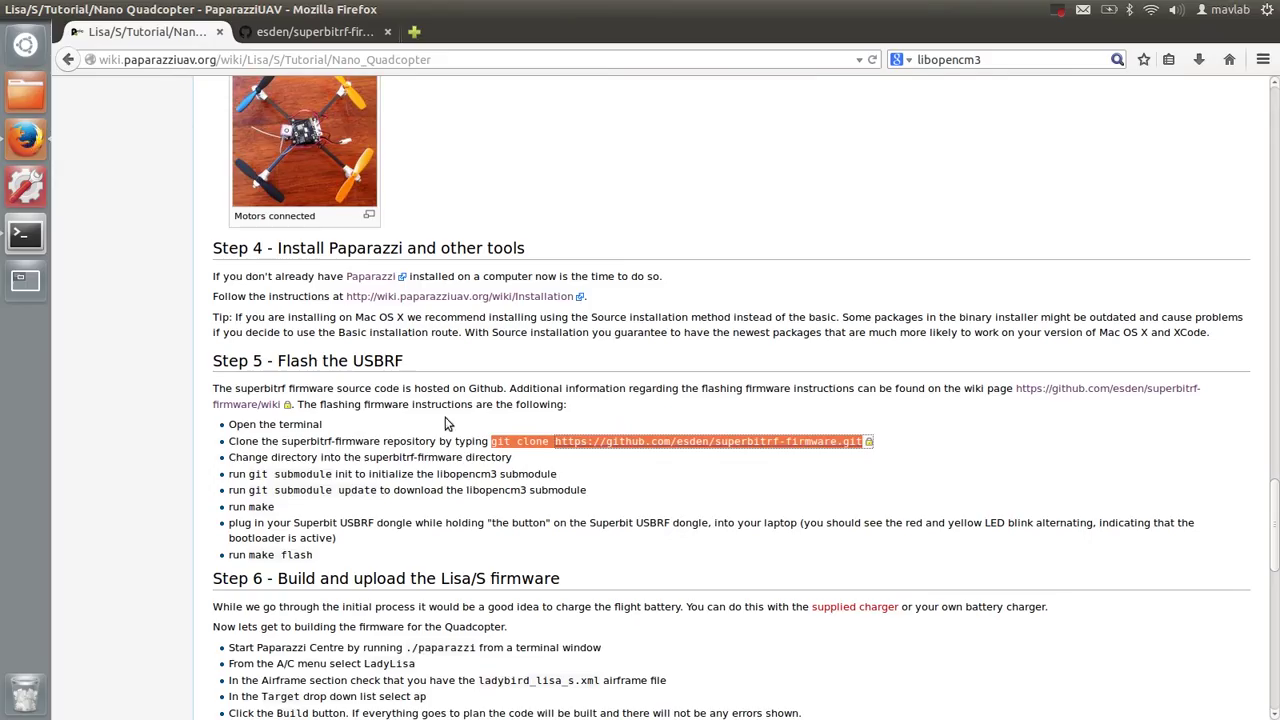
{"action": "left_click_drag", "start_coordinate": [249, 473], "coordinate": [345, 473]}
{"action": "right_click", "coordinate": [345, 473]}
{"action": "left_click", "coordinate": [370, 486]}
{"action": "left_click", "coordinate": [26, 234]}
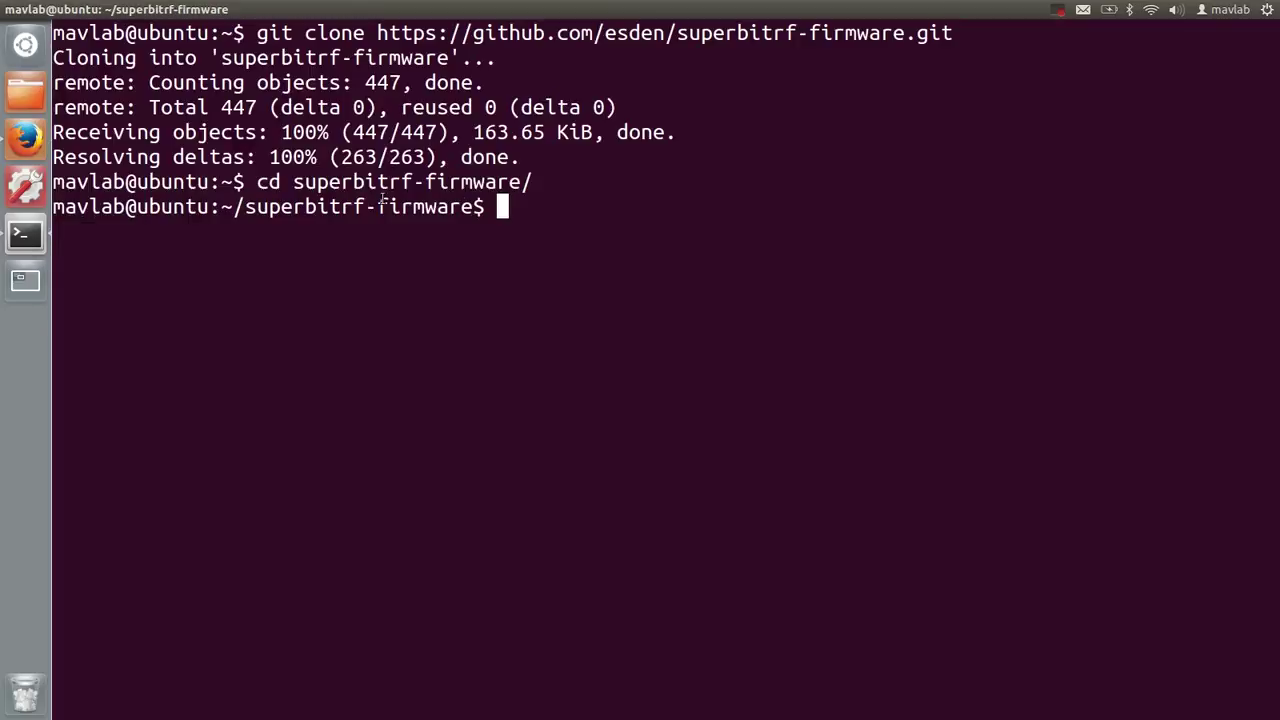
{"action": "right_click", "coordinate": [514, 208]}
{"action": "left_click", "coordinate": [554, 306]}
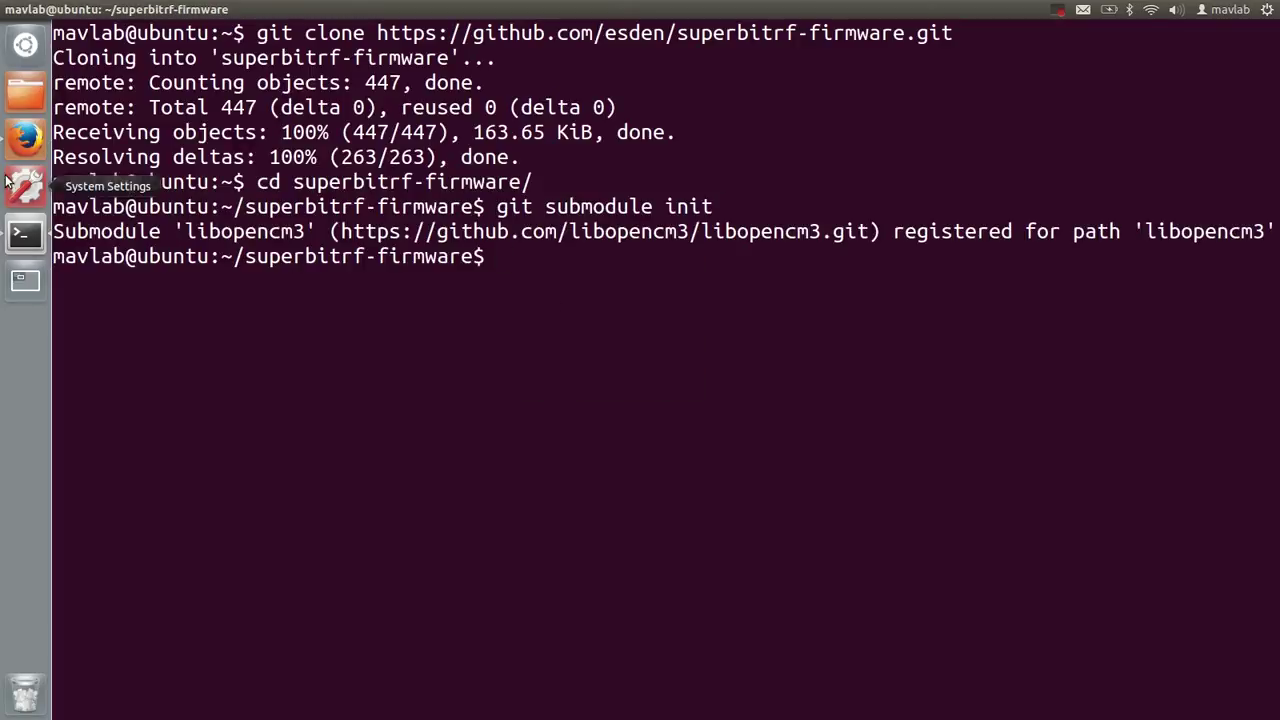
- Copy and run 'git submodule update' to check out the libopencm3 submodule
{"action": "left_click", "coordinate": [26, 137]}
{"action": "left_click_drag", "start_coordinate": [250, 490], "coordinate": [376, 490]}
{"action": "right_click", "coordinate": [376, 490]}
{"action": "left_click", "coordinate": [400, 497]}
{"action": "left_click", "coordinate": [26, 234]}
{"action": "right_click", "coordinate": [512, 256]}
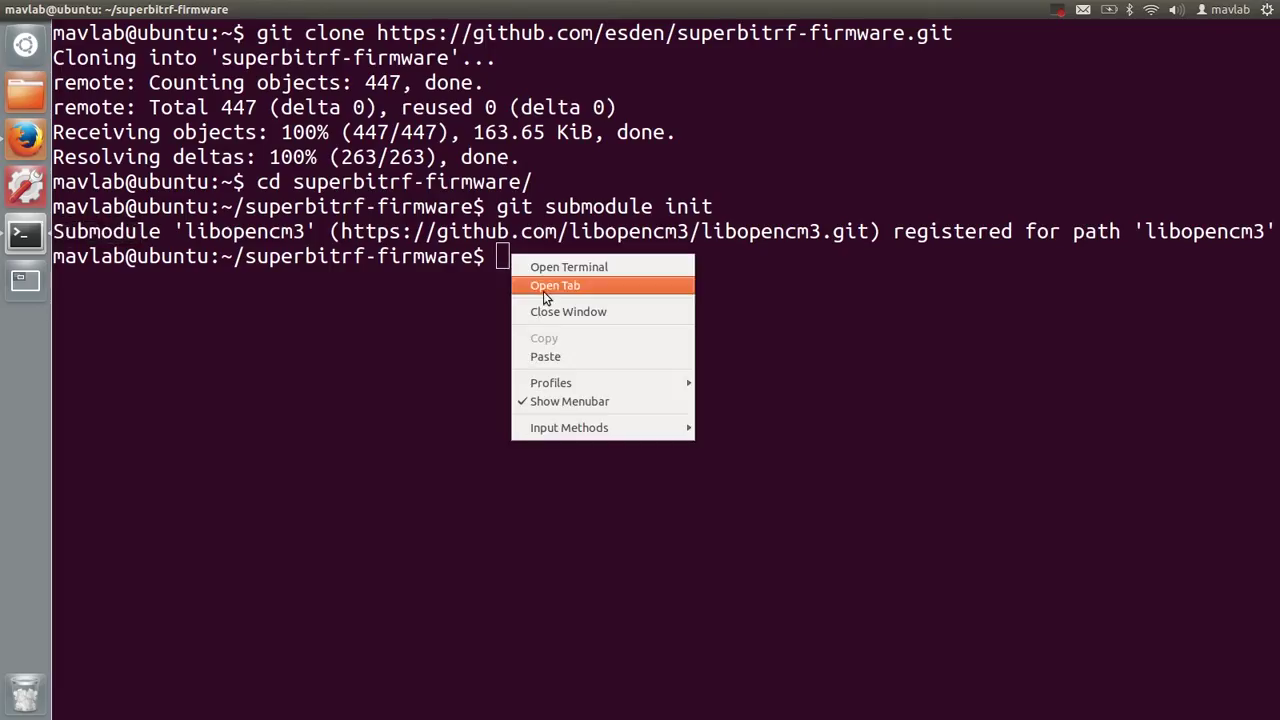
{"action": "left_click", "coordinate": [546, 356]}
{"action": "key", "text": "Return"}
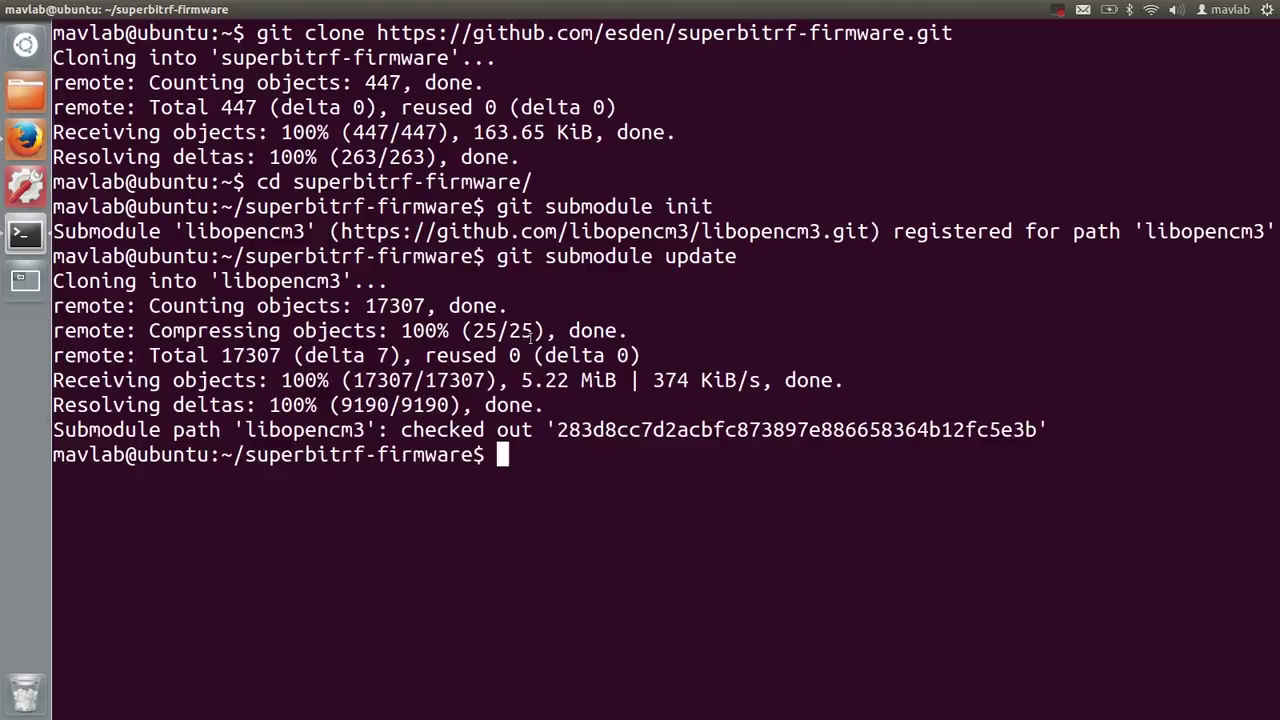
{"action": "left_click", "coordinate": [24, 140]}
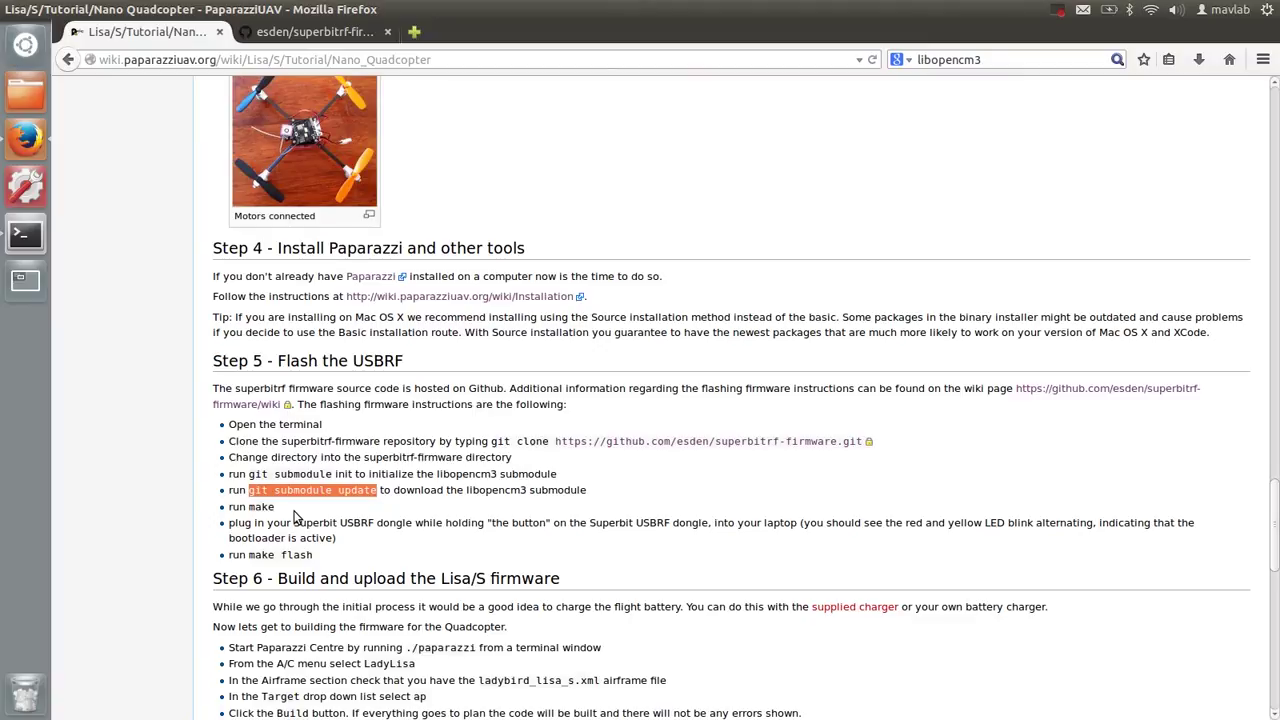
- Build the superbitrf firmware with make
{"action": "left_click", "coordinate": [25, 234]}
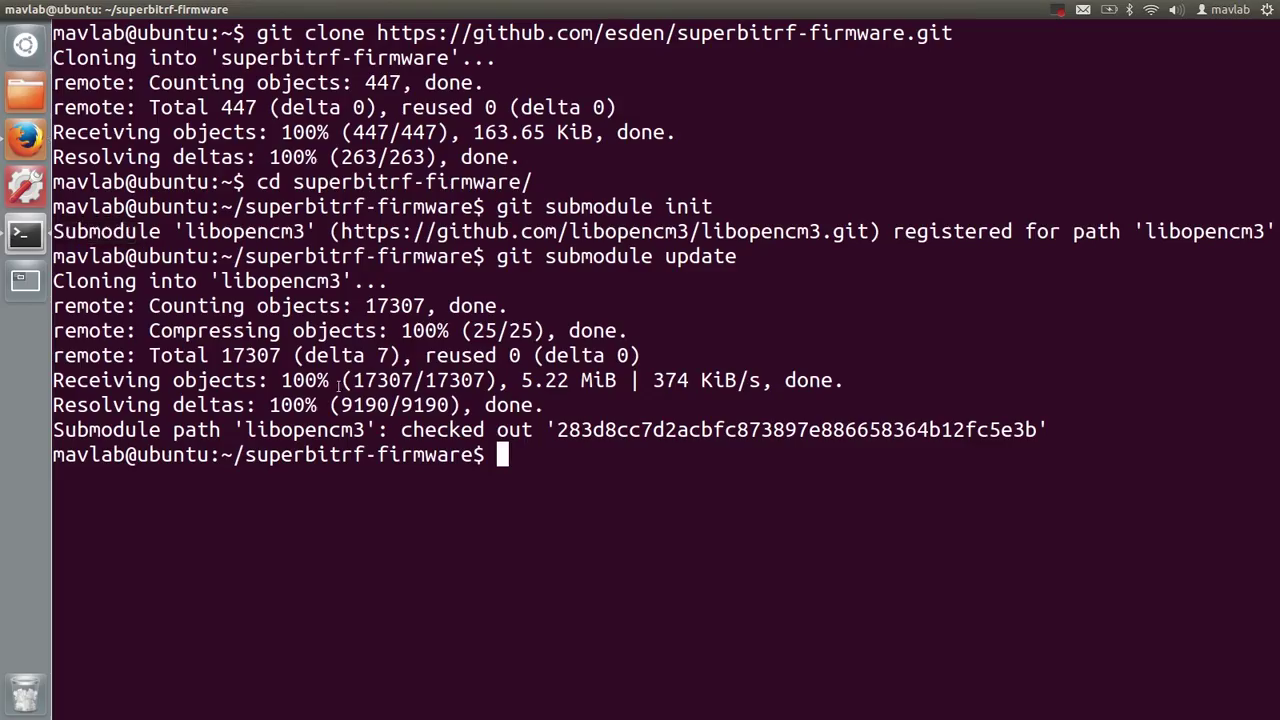
{"action": "type", "text": "make"}
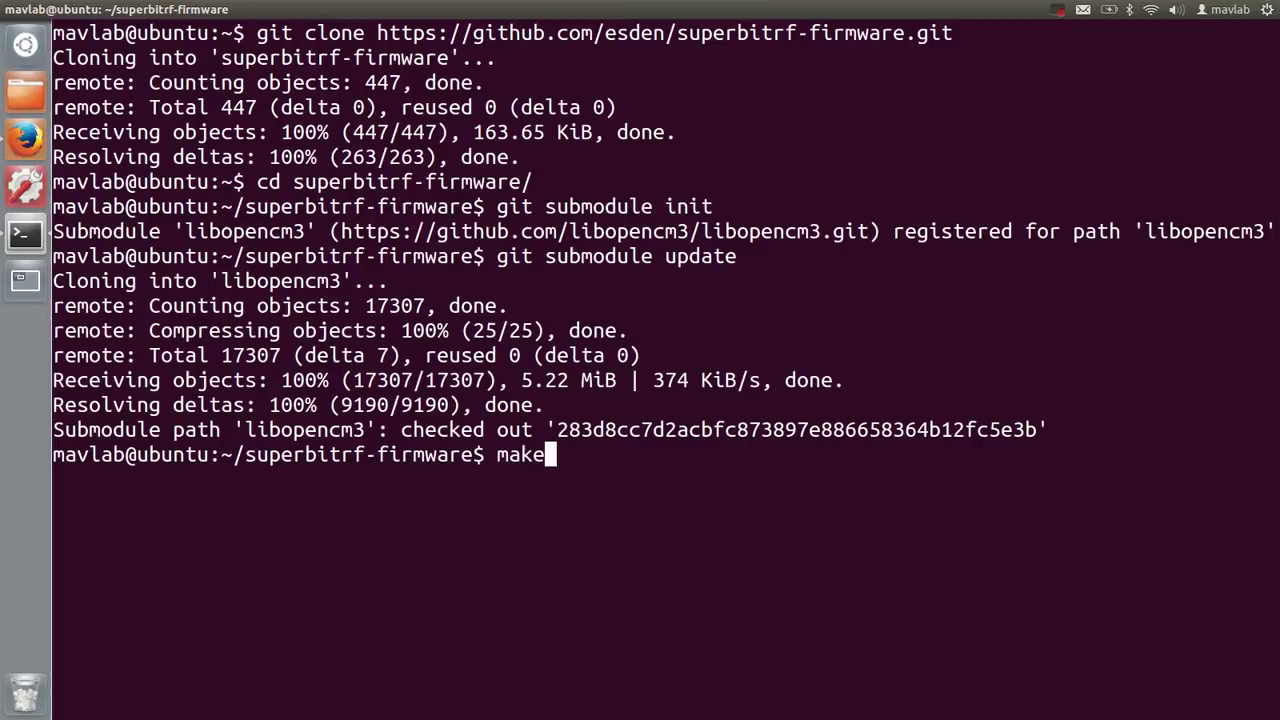
{"action": "key", "text": "Return"}
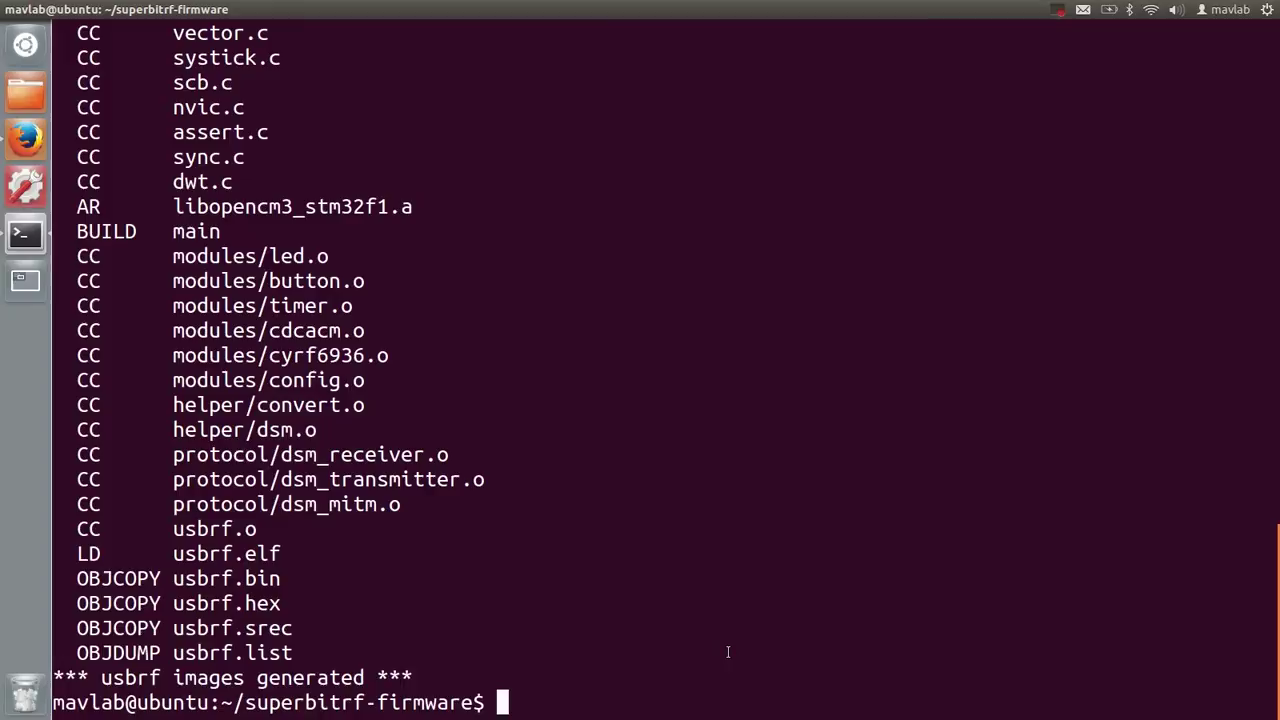
{"action": "left_click", "coordinate": [25, 137]}
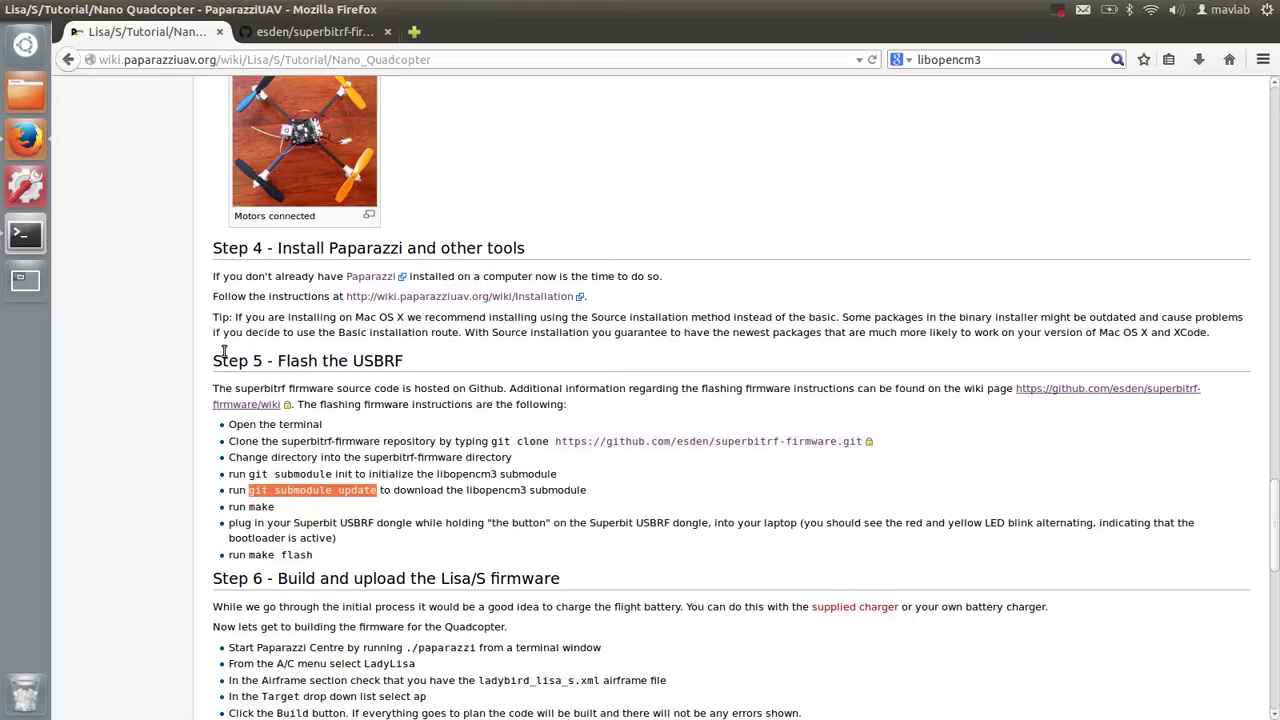
- Flash the Superbit USBRF dongle with 'sudo make flash', entering the sudo password, until 'All operations complete!'
{"action": "left_click", "coordinate": [25, 234]}
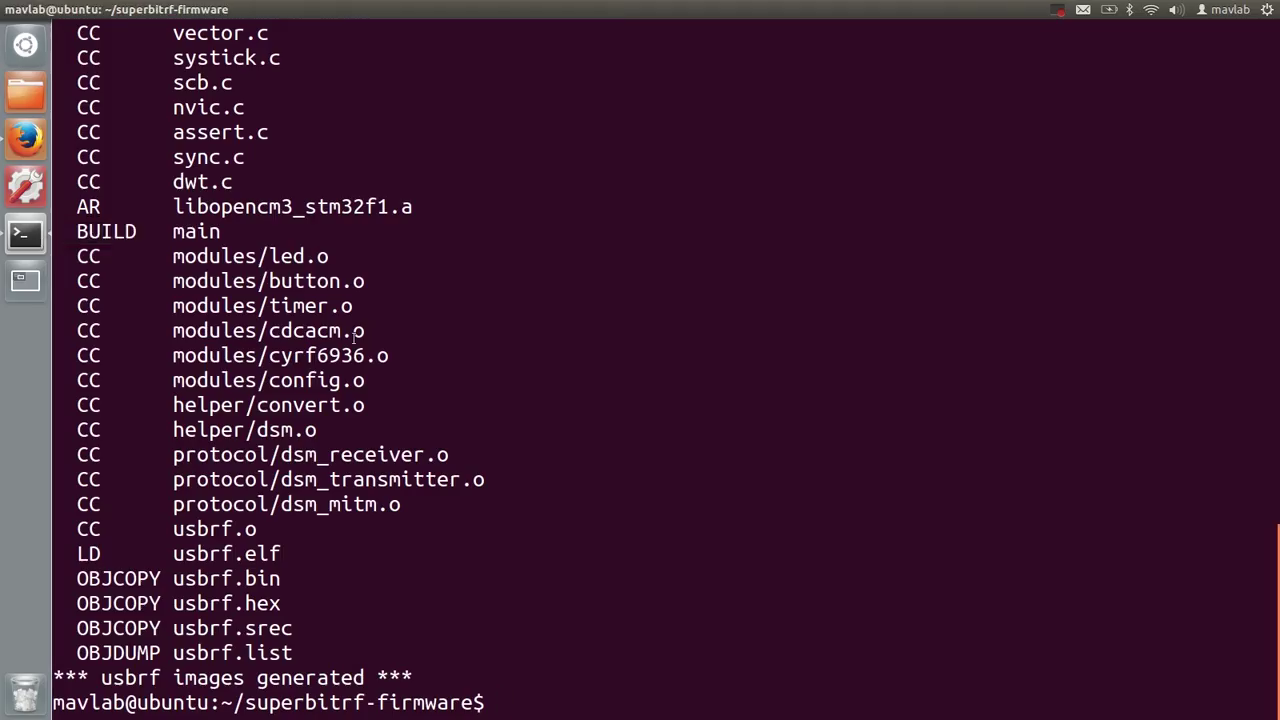
{"action": "type", "text": "sudo make "}
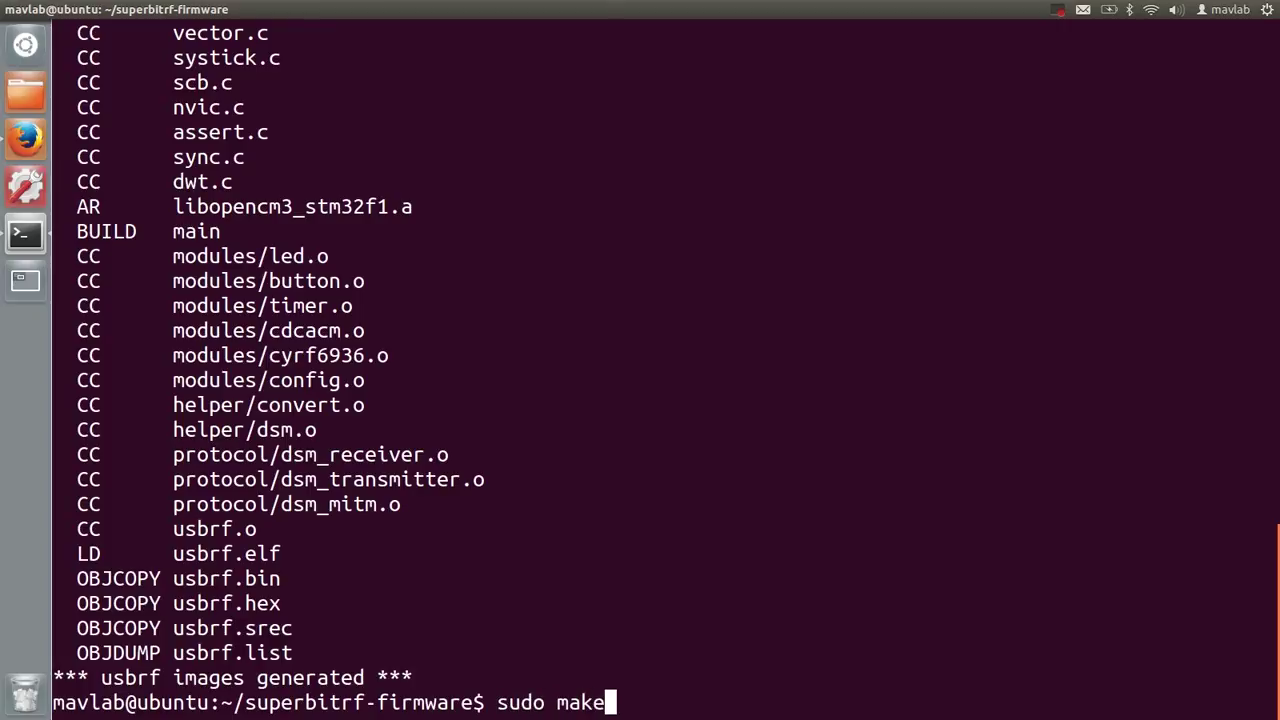
{"action": "type", "text": "flash"}
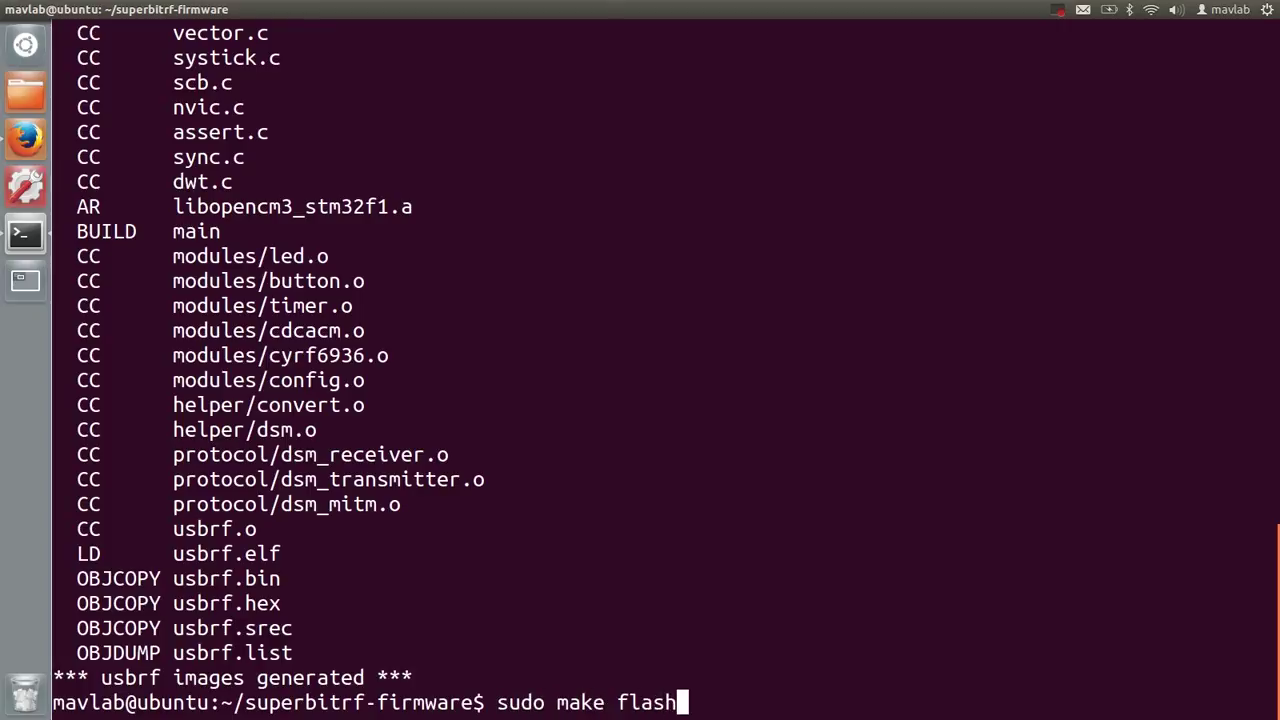
{"action": "key", "text": "Return"}
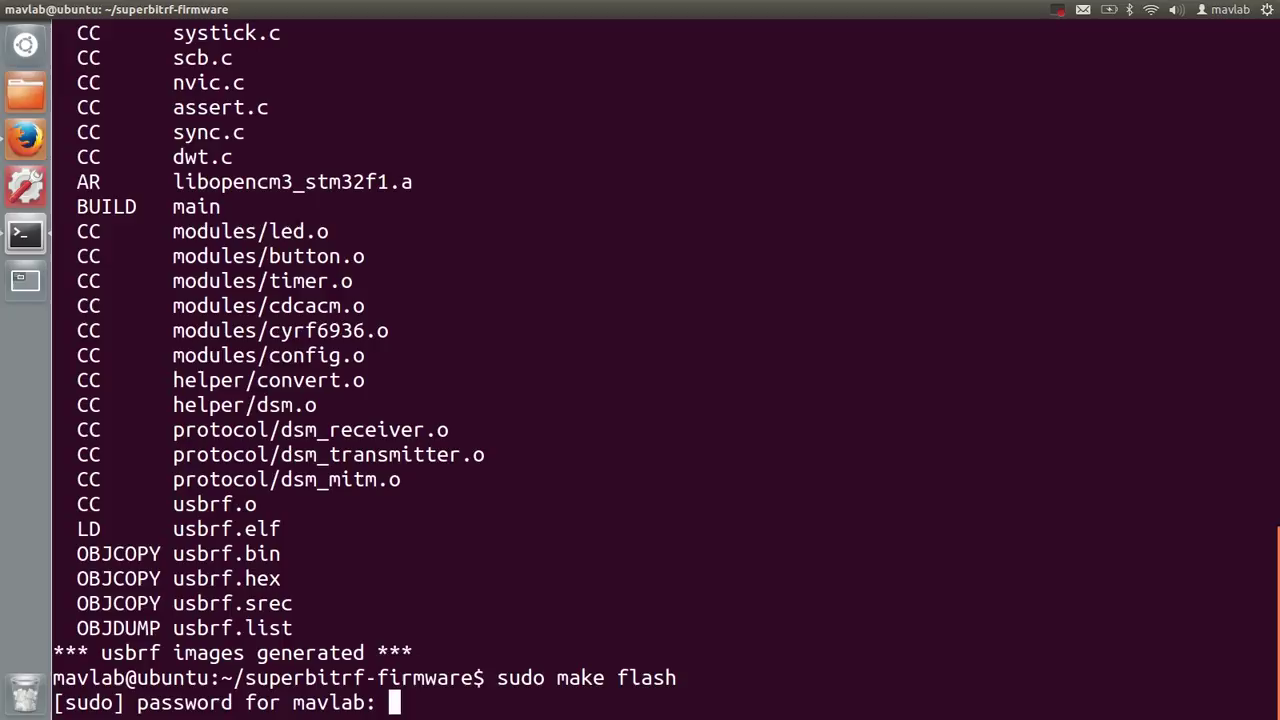
{"action": "key", "text": "Return"}
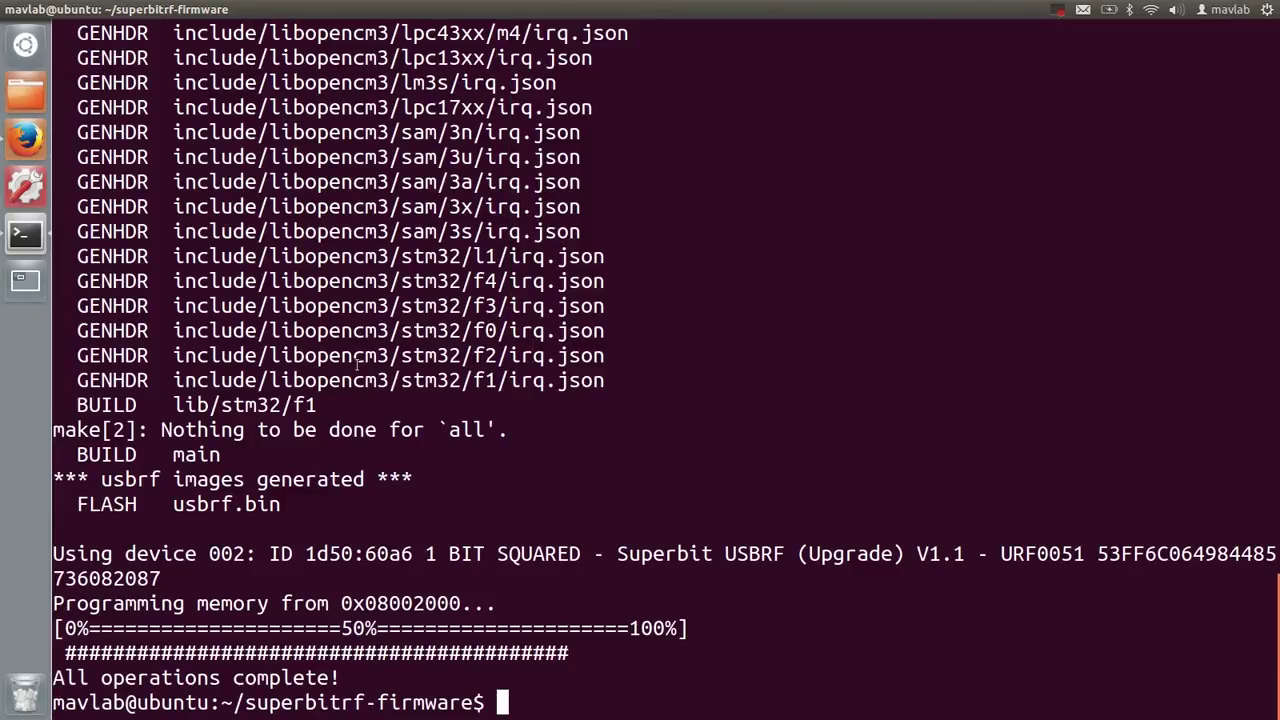
{"action": "left_click_drag", "start_coordinate": [375, 679], "coordinate": [64, 677]}
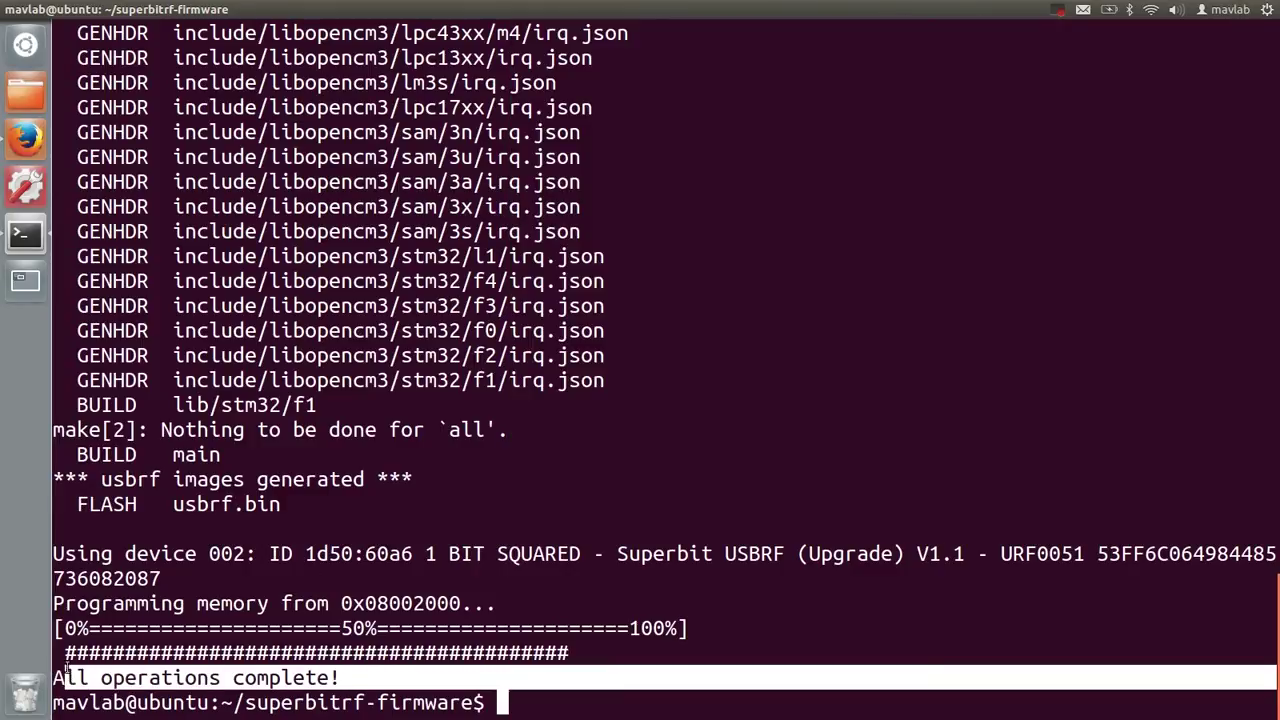
{"action": "left_click", "coordinate": [502, 702]}
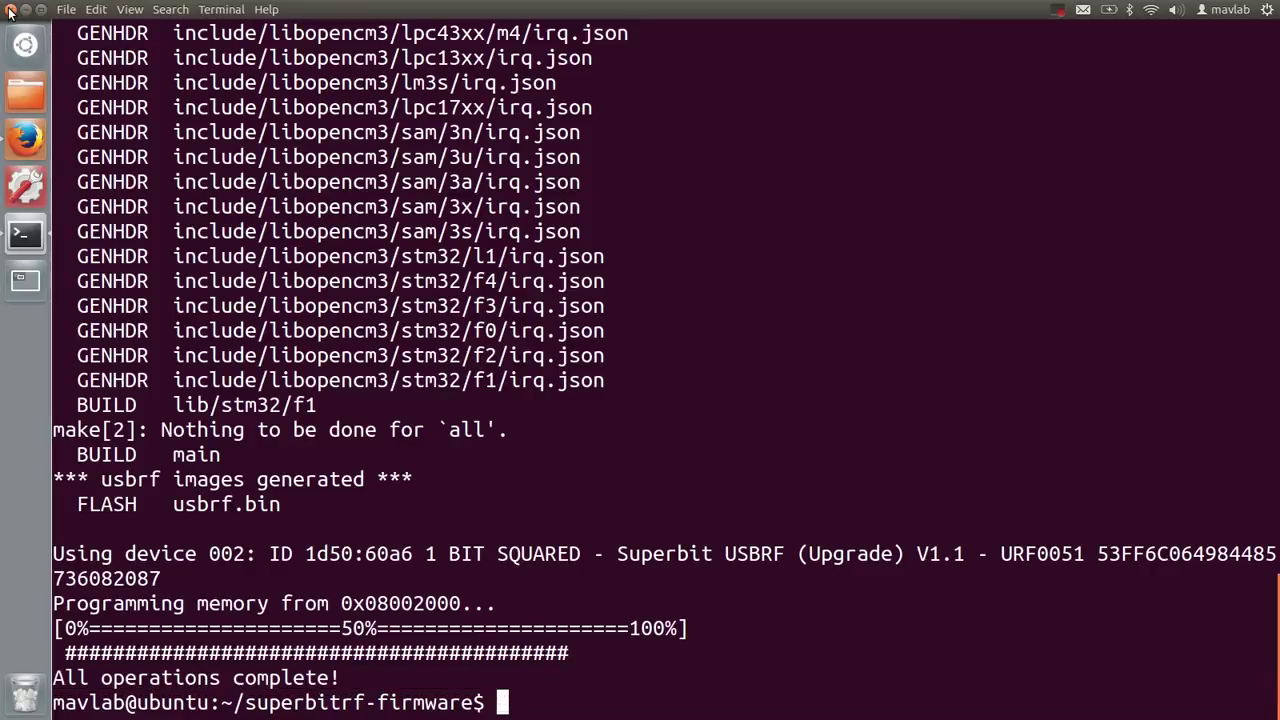
- Close the flashing terminal, scroll the wiki to Step 6, and cd into paparazzi/ in a new Terminal
{"action": "left_click", "coordinate": [10, 11]}
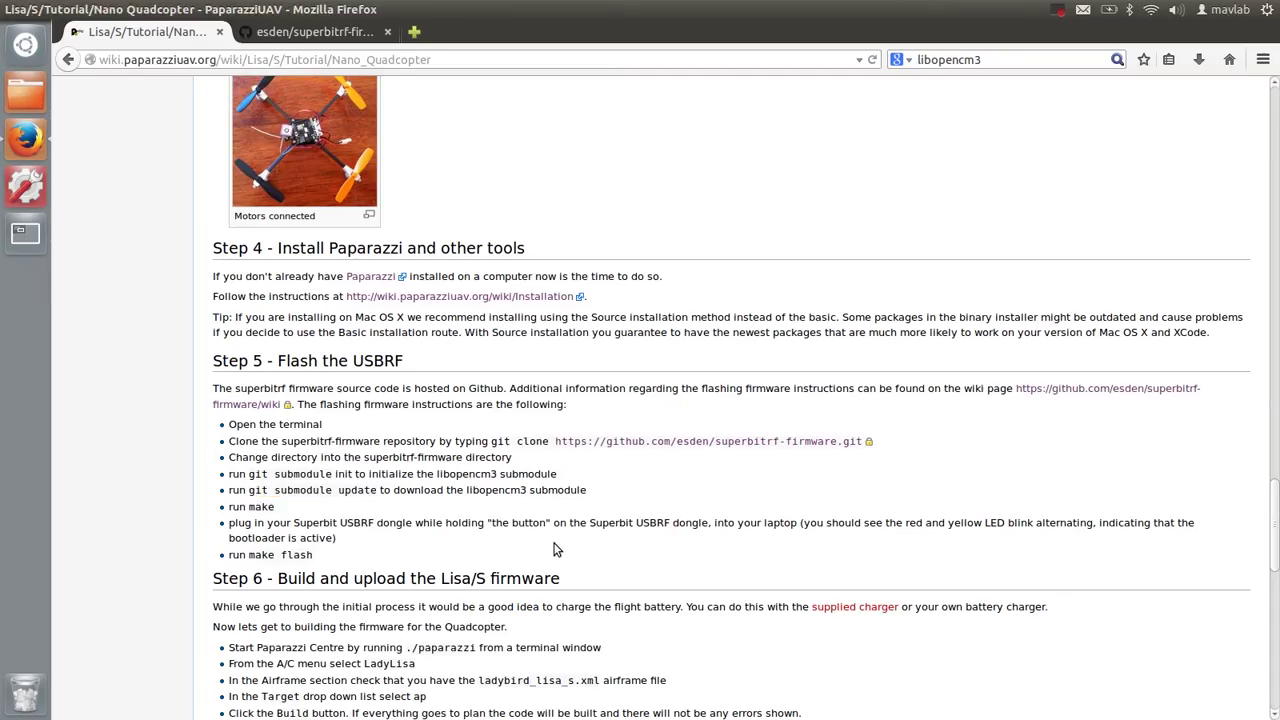
{"action": "scroll", "coordinate": [552, 540], "scroll_direction": "down", "scroll_amount": 5}
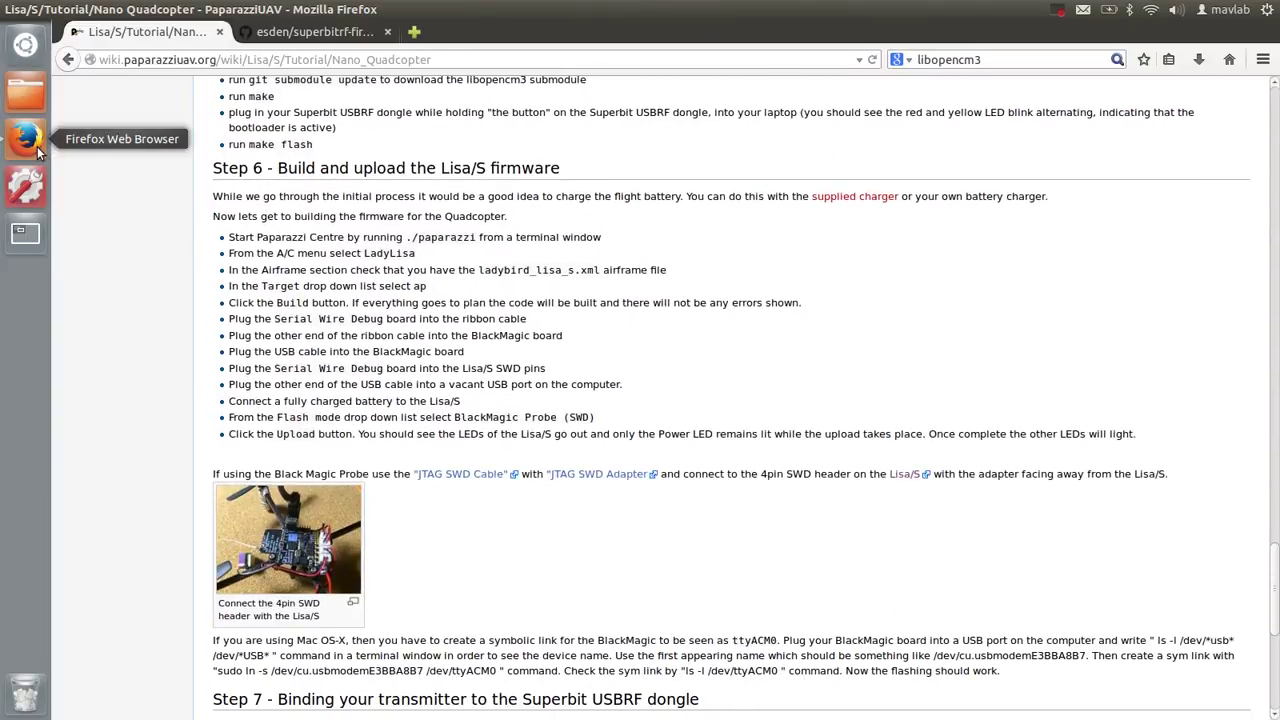
{"action": "left_click", "coordinate": [25, 44]}
{"action": "left_click", "coordinate": [140, 140]}
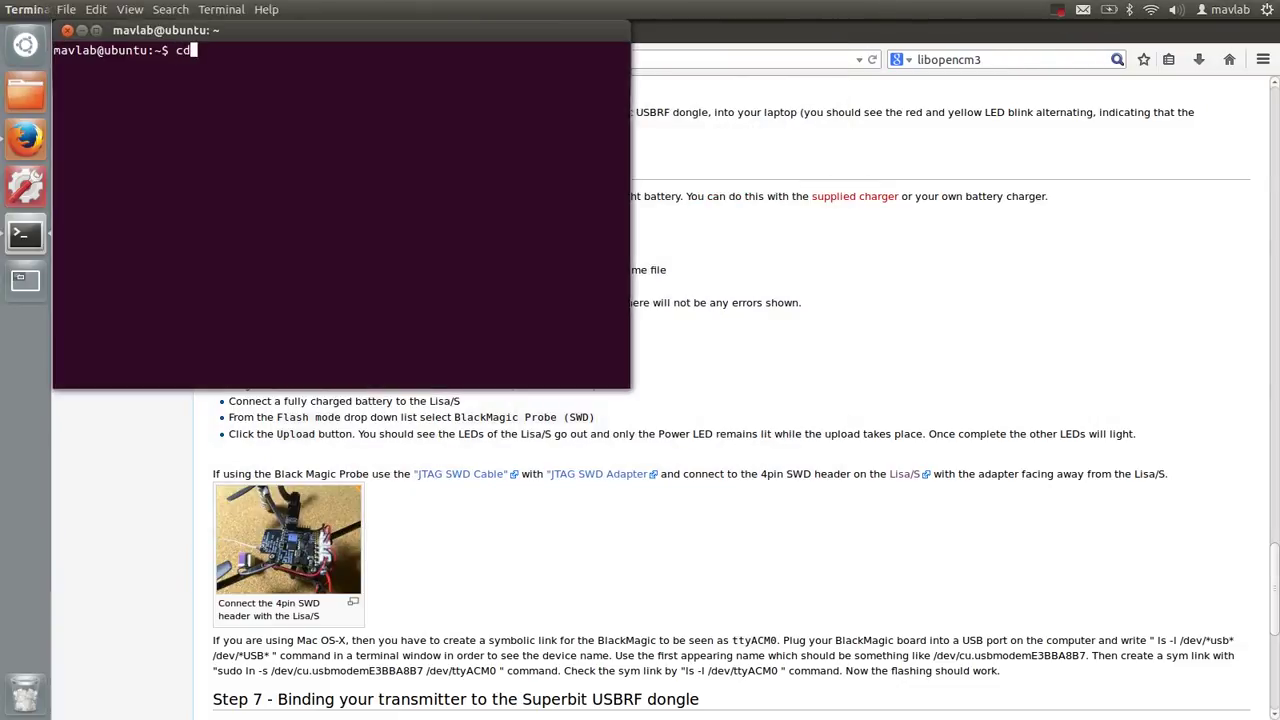
{"action": "type", "text": "cd paparazzi/"}
{"action": "key", "text": "Return"}
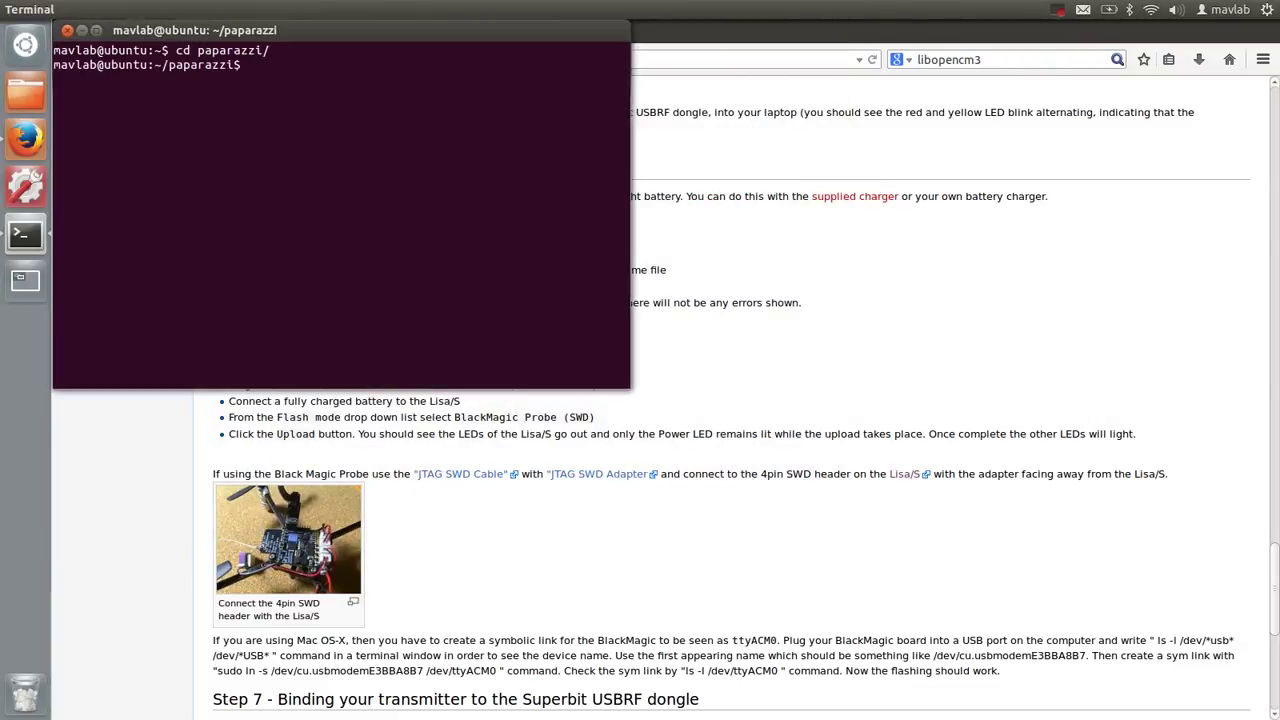
- Maximize the terminal, enlarge its font, and launch Paparazzi Center with ./paparazzi
{"action": "left_click", "coordinate": [458, 539]}
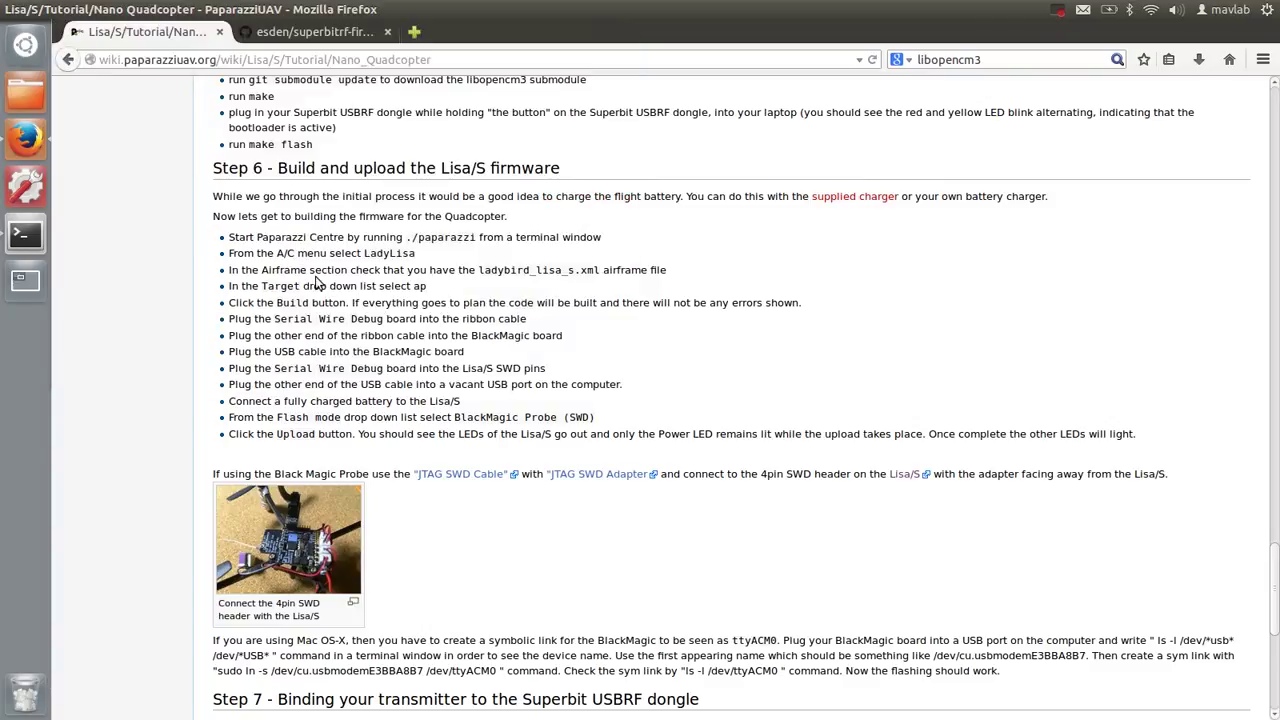
{"action": "left_click", "coordinate": [25, 234]}
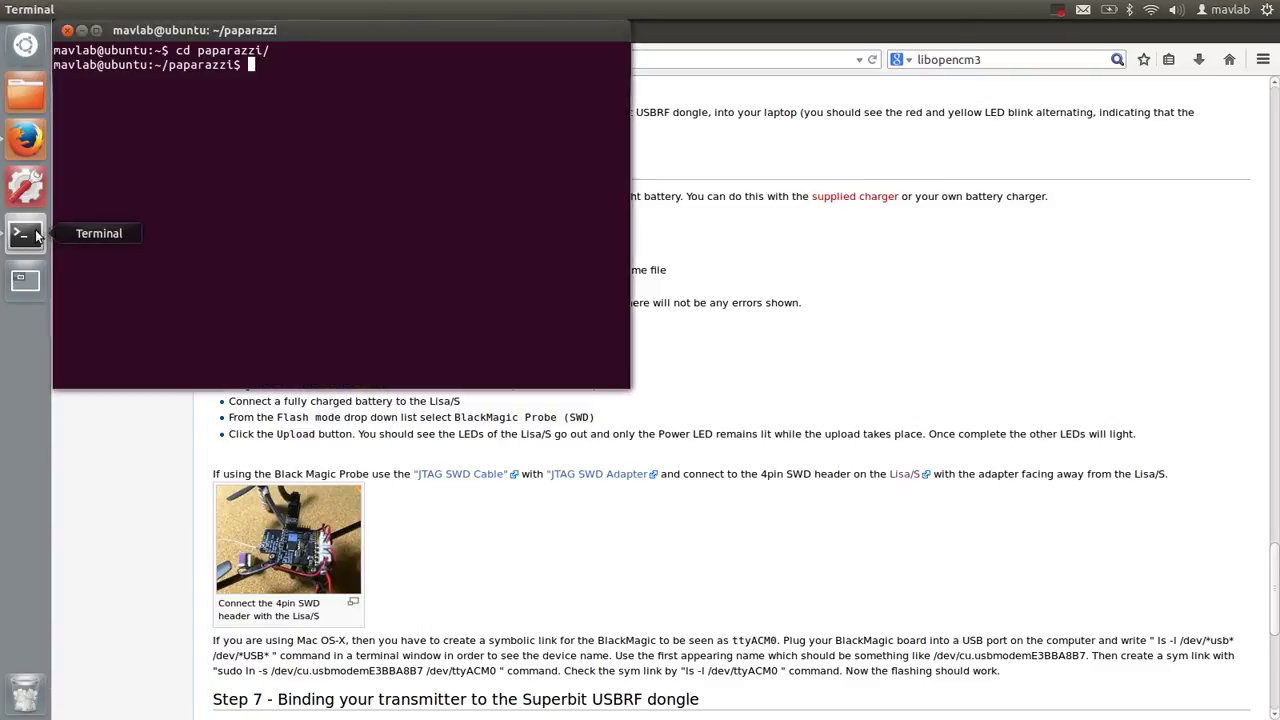
{"action": "left_click", "coordinate": [99, 31]}
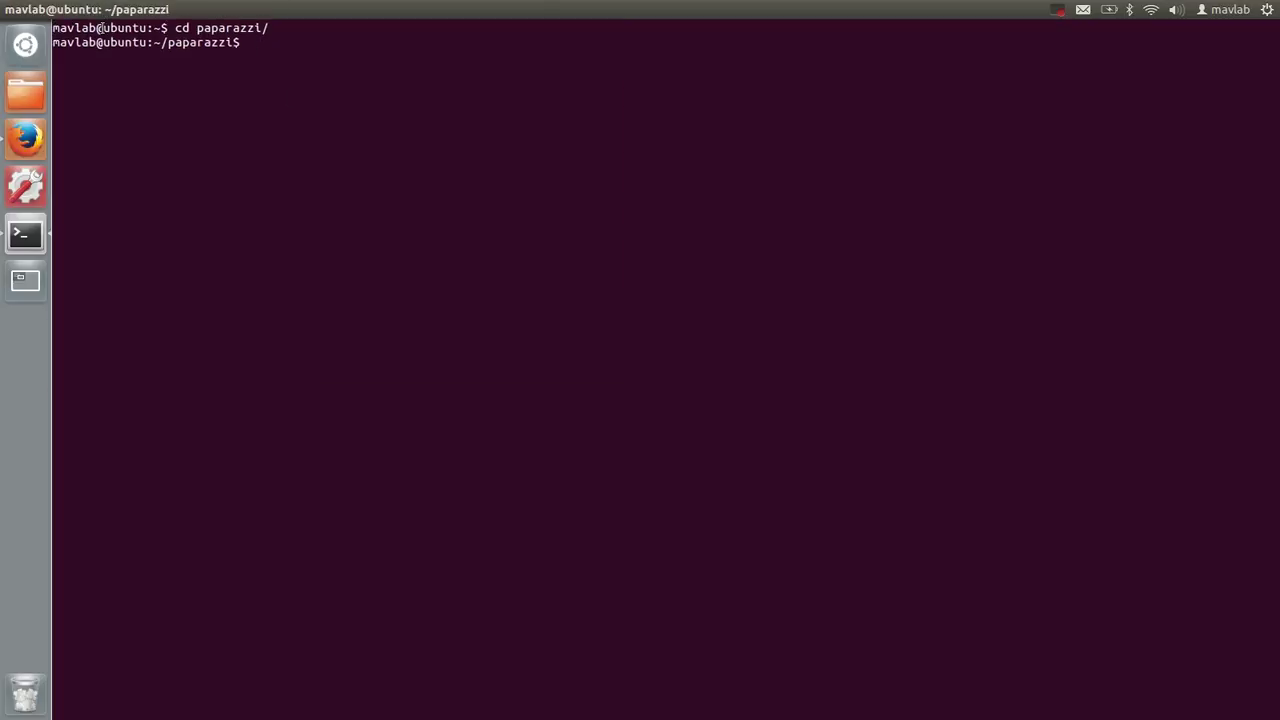
{"action": "key", "text": "ctrl+plus"}
{"action": "key", "text": "ctrl+plus"}
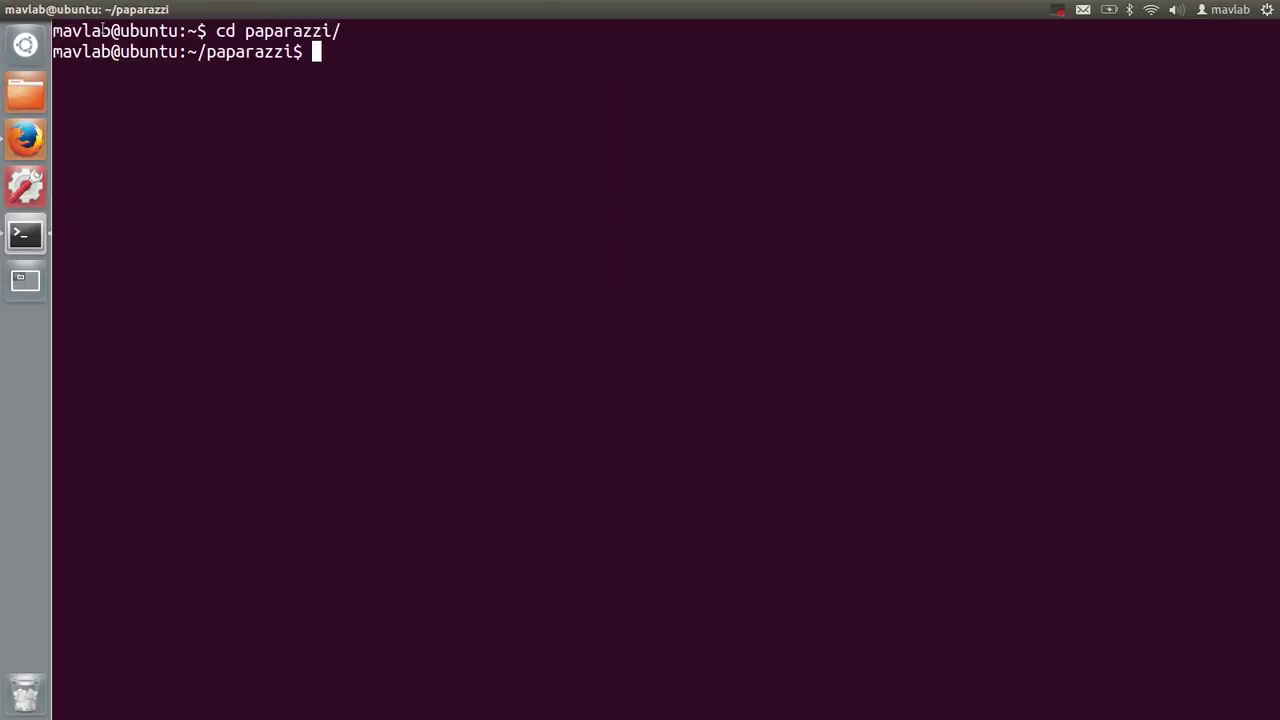
{"action": "type", "text": "./paparazzi"}
{"action": "key", "text": "Return"}
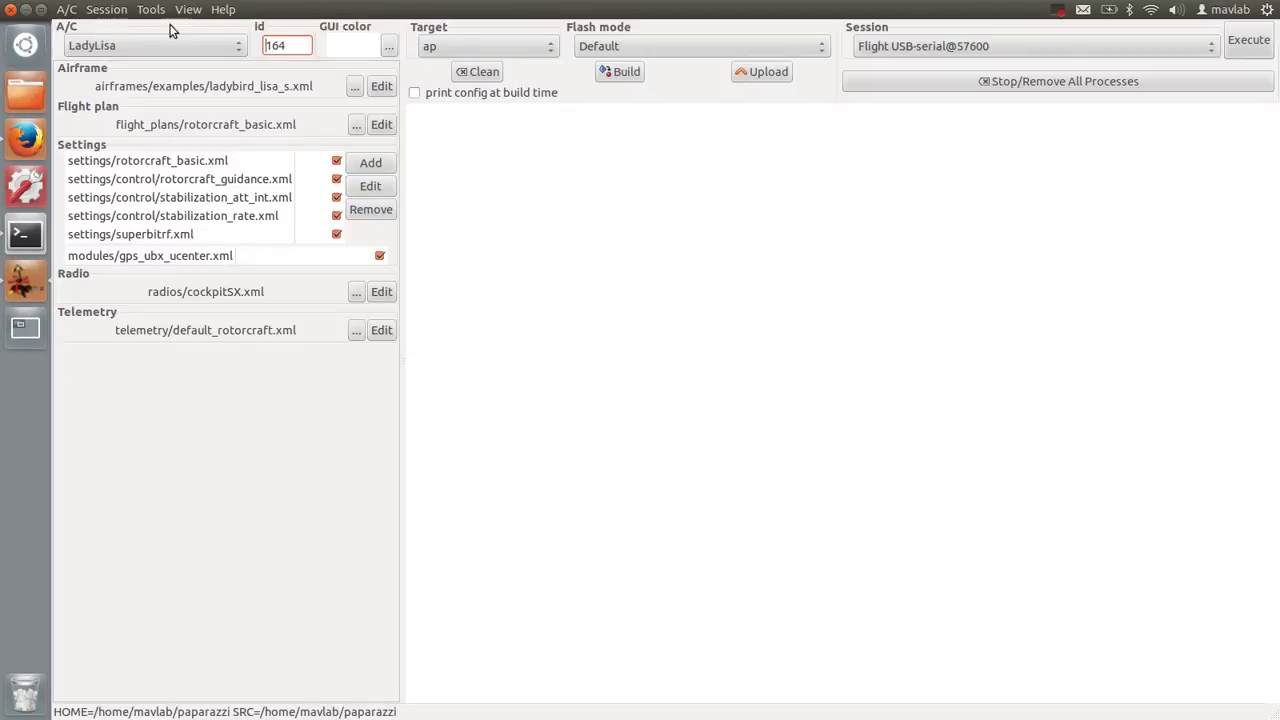
- Select the LadyLisa aircraft, then Clean and Build its ap target
{"action": "left_click", "coordinate": [240, 45]}
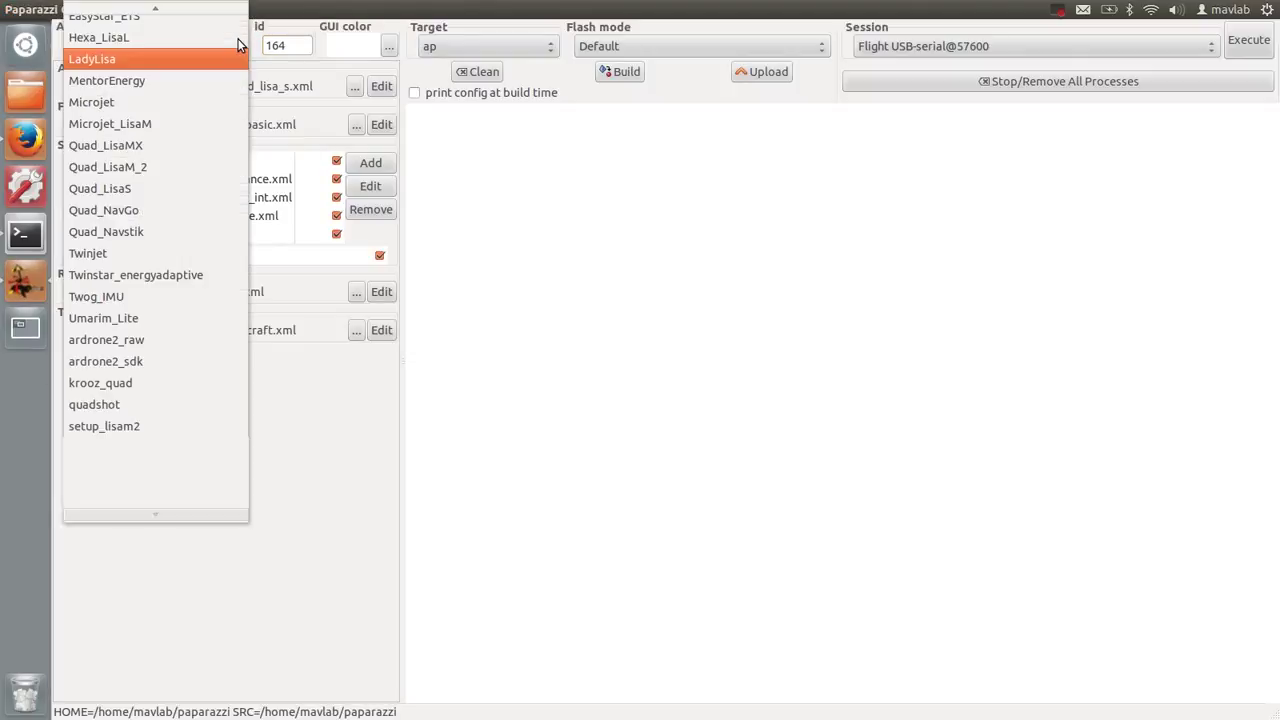
{"action": "left_click", "coordinate": [99, 58]}
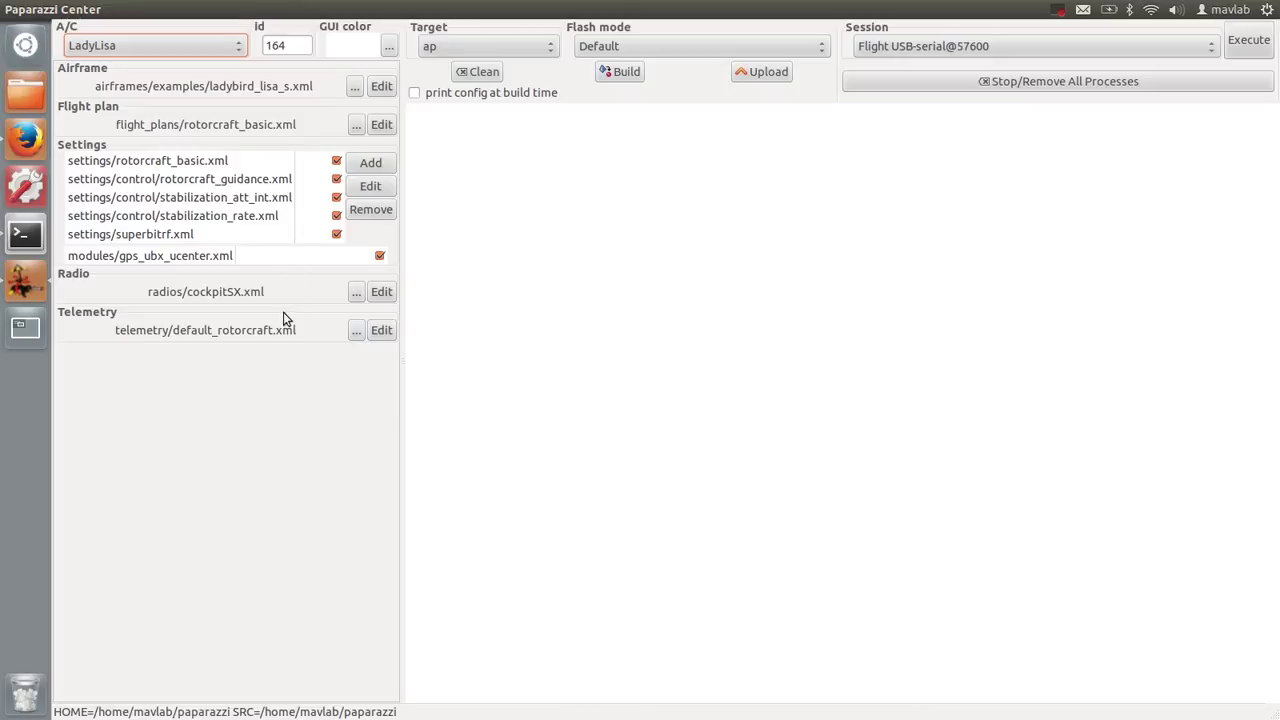
{"action": "left_click", "coordinate": [485, 73]}
{"action": "left_click", "coordinate": [618, 73]}
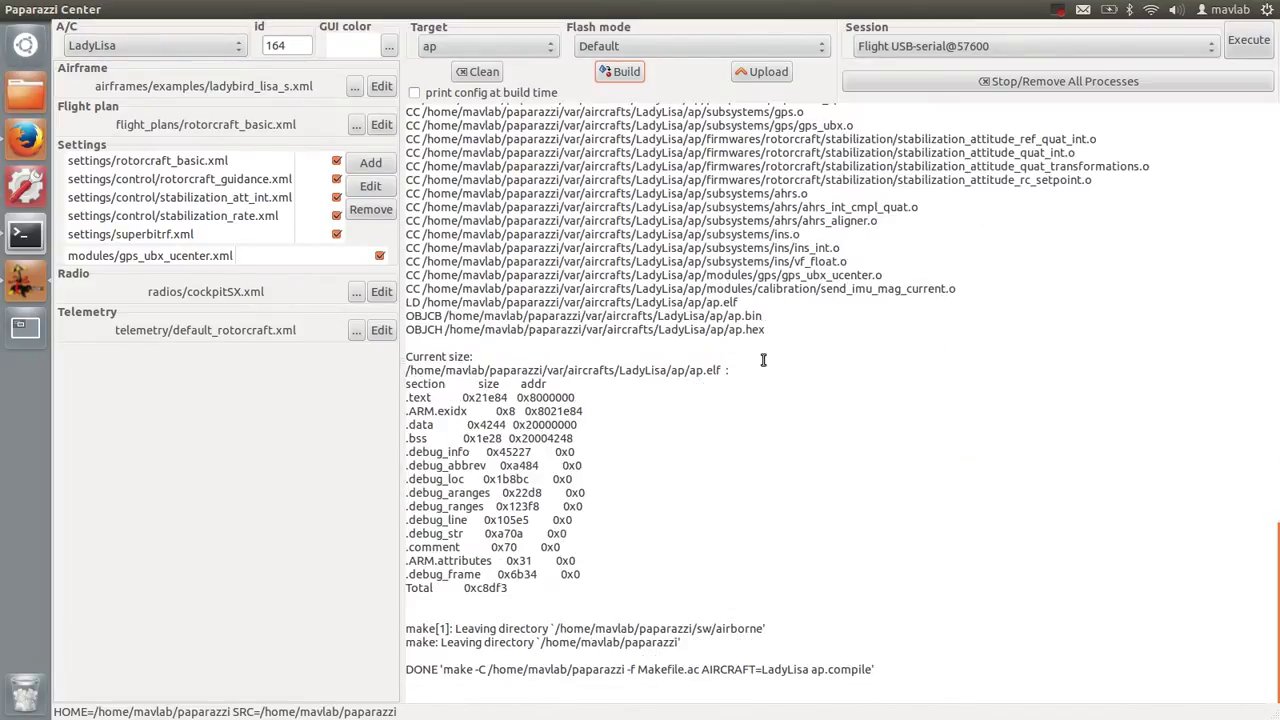
- Set the flash mode to BlackMagic Probe (SWD) and upload LadyLisa's ap firmware
{"action": "left_click", "coordinate": [741, 51]}
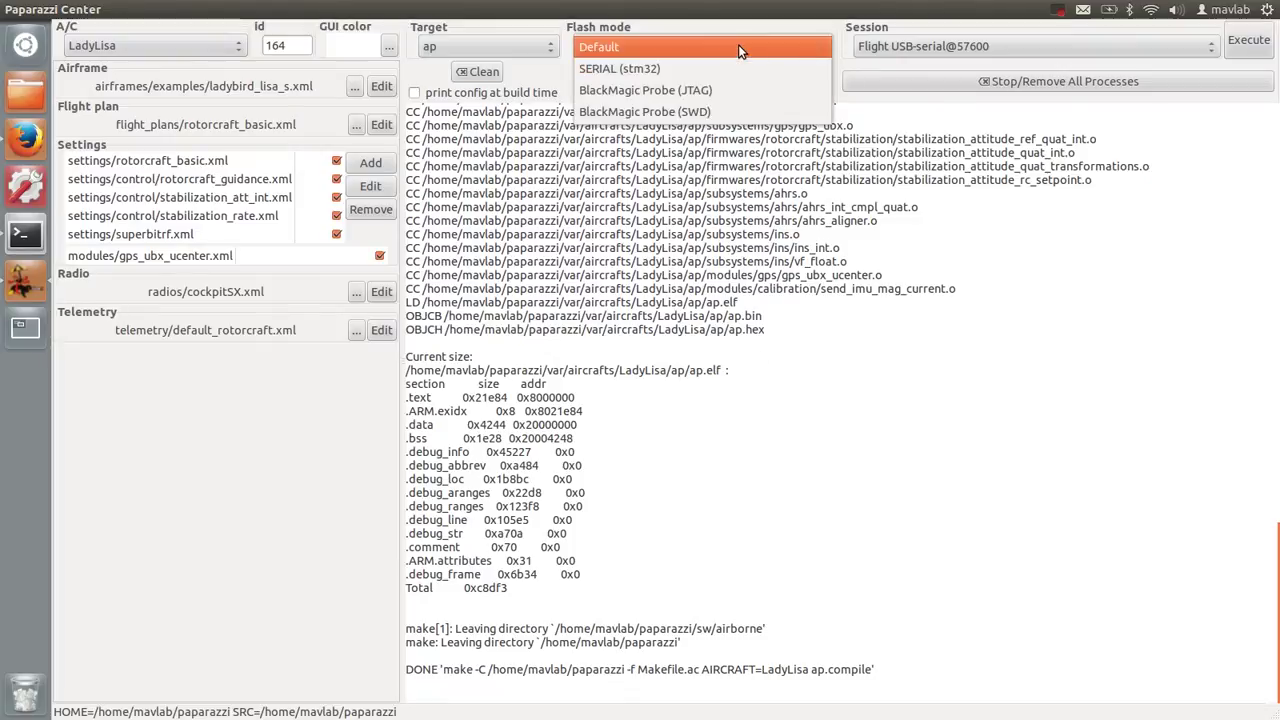
{"action": "left_click", "coordinate": [727, 116]}
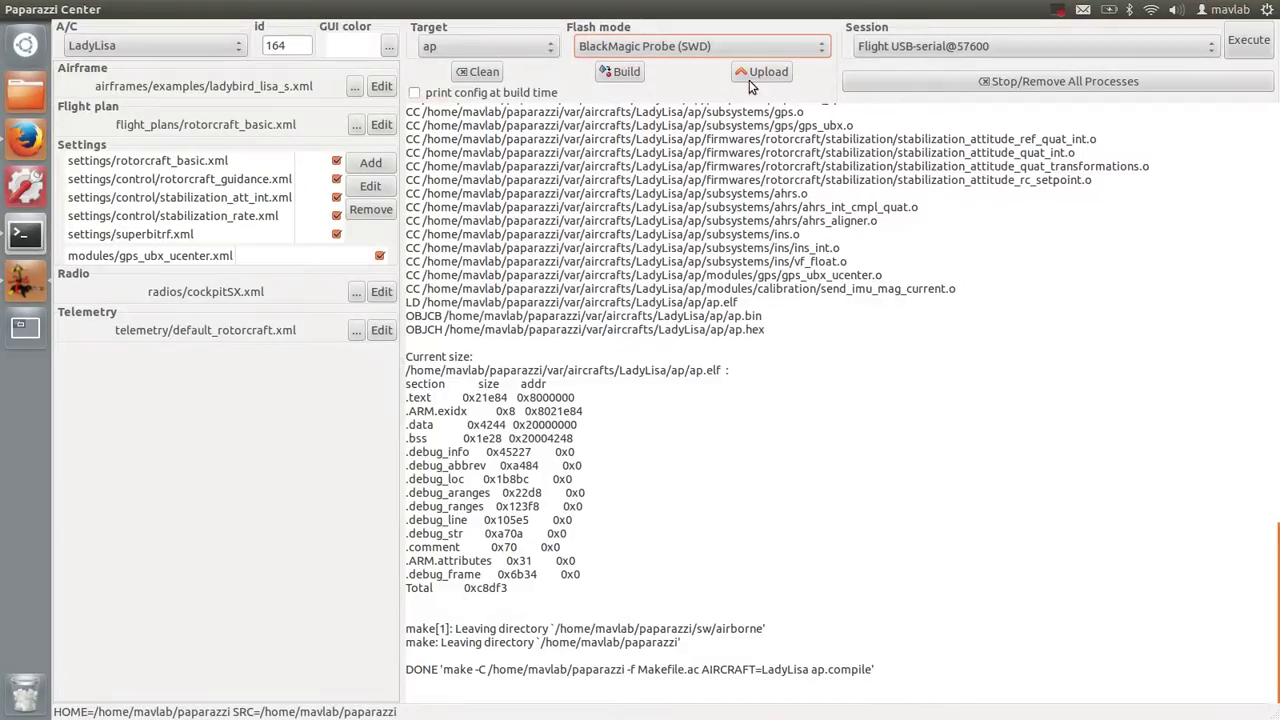
{"action": "left_click", "coordinate": [755, 74]}
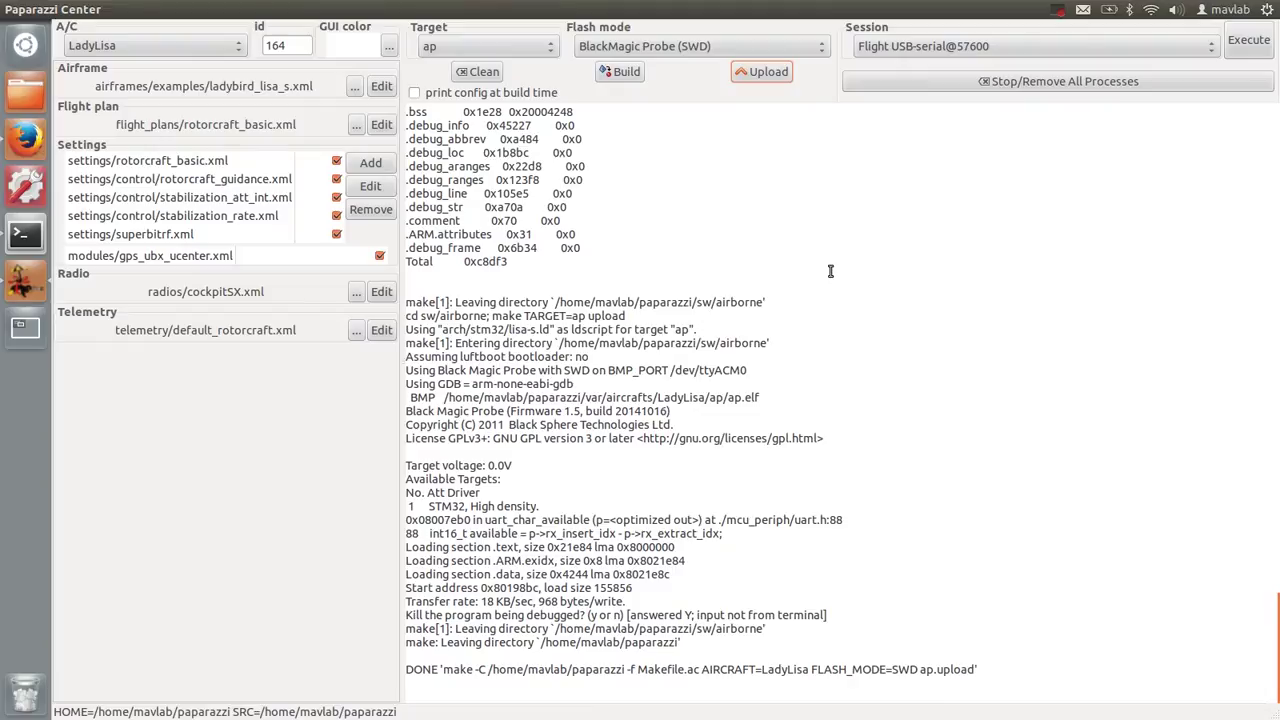
- Execute the Flight USB-serial@57600 session, change the Data Link device from ttyUSB0 to ttyACM0, and relaunch it
{"action": "left_click", "coordinate": [1249, 42]}
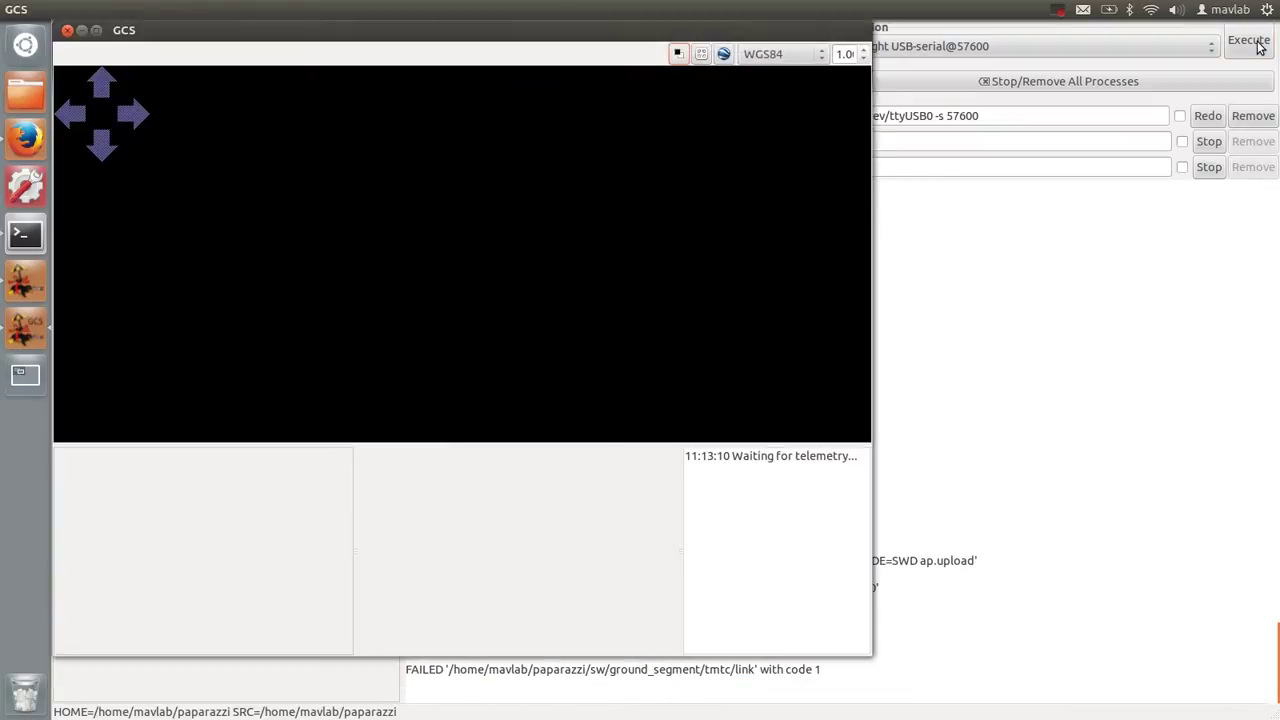
{"action": "left_click", "coordinate": [1011, 117]}
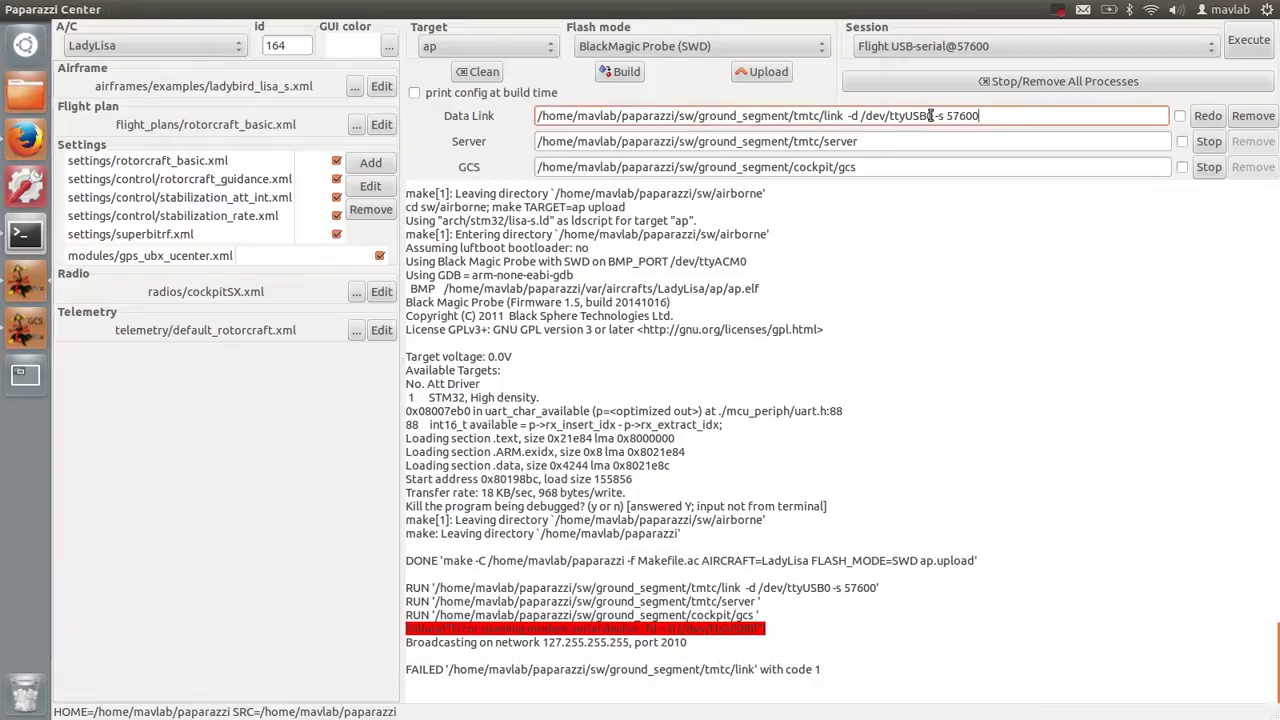
{"action": "key", "text": "BackSpace"}
{"action": "key", "text": "BackSpace"}
{"action": "key", "text": "BackSpace"}
{"action": "key", "text": "BackSpace"}
{"action": "type", "text": "ACM"}
{"action": "type", "text": "0"}
{"action": "left_click", "coordinate": [1211, 118]}
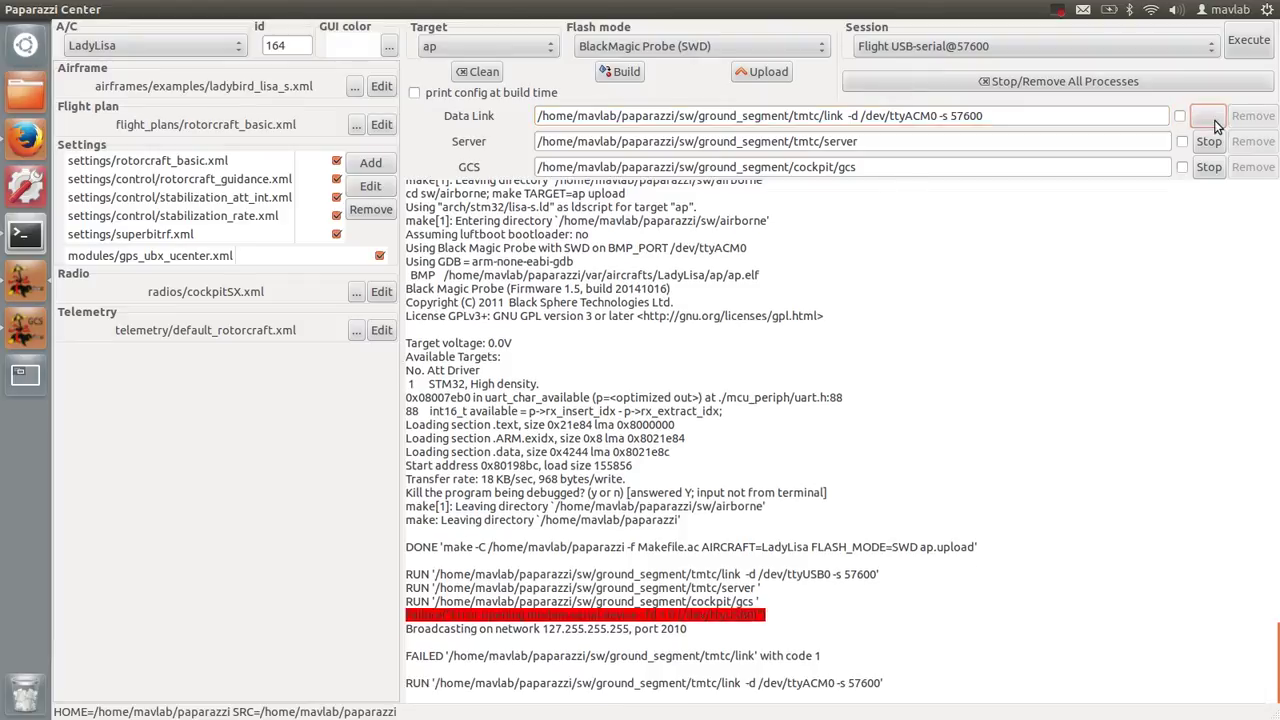
{"action": "left_click", "coordinate": [26, 327]}
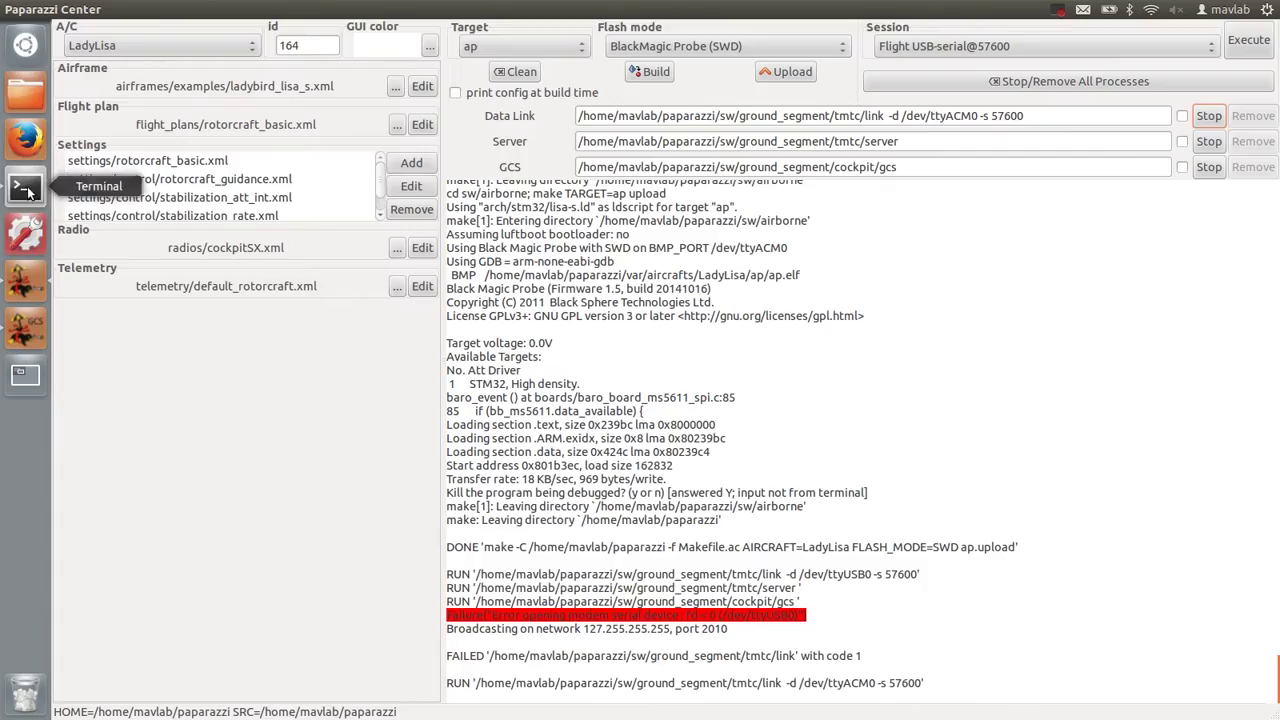
- In a new terminal tab, go to /dev and list ttyACM* to find ttyACM0
{"action": "left_click", "coordinate": [26, 187]}
{"action": "key", "text": "ctrl+shift+t"}
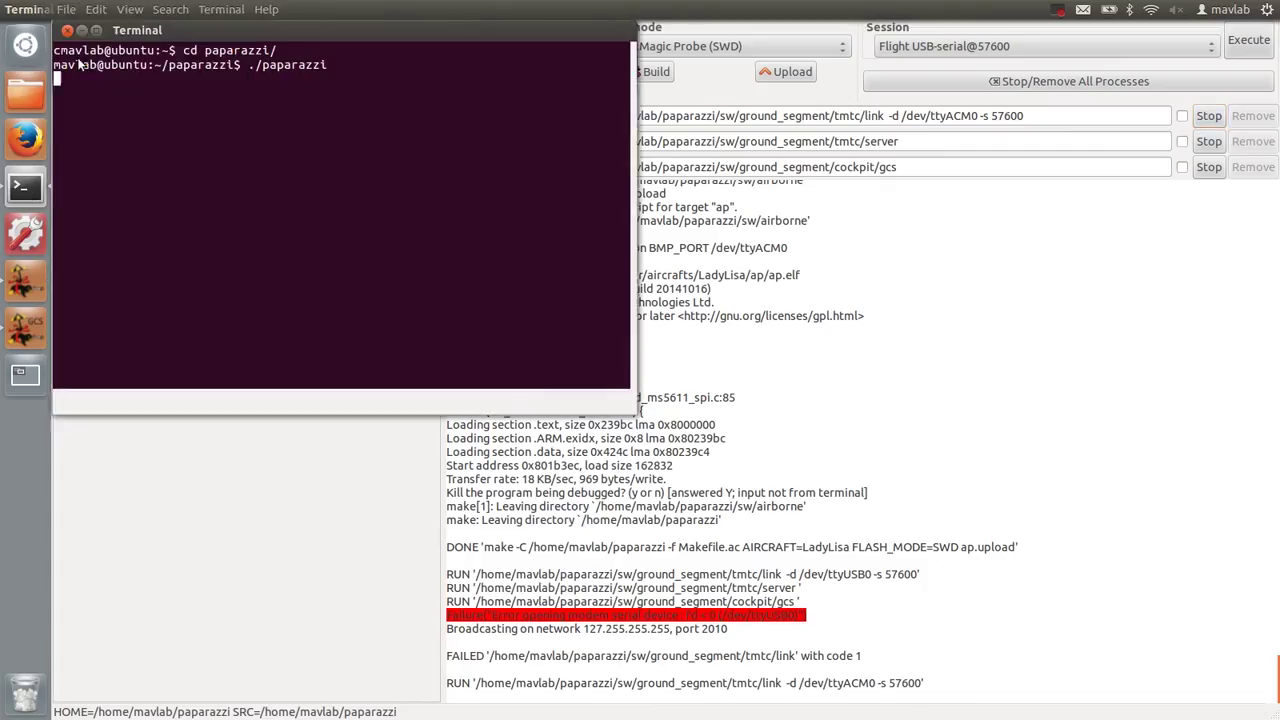
{"action": "type", "text": "cd ../../.."}
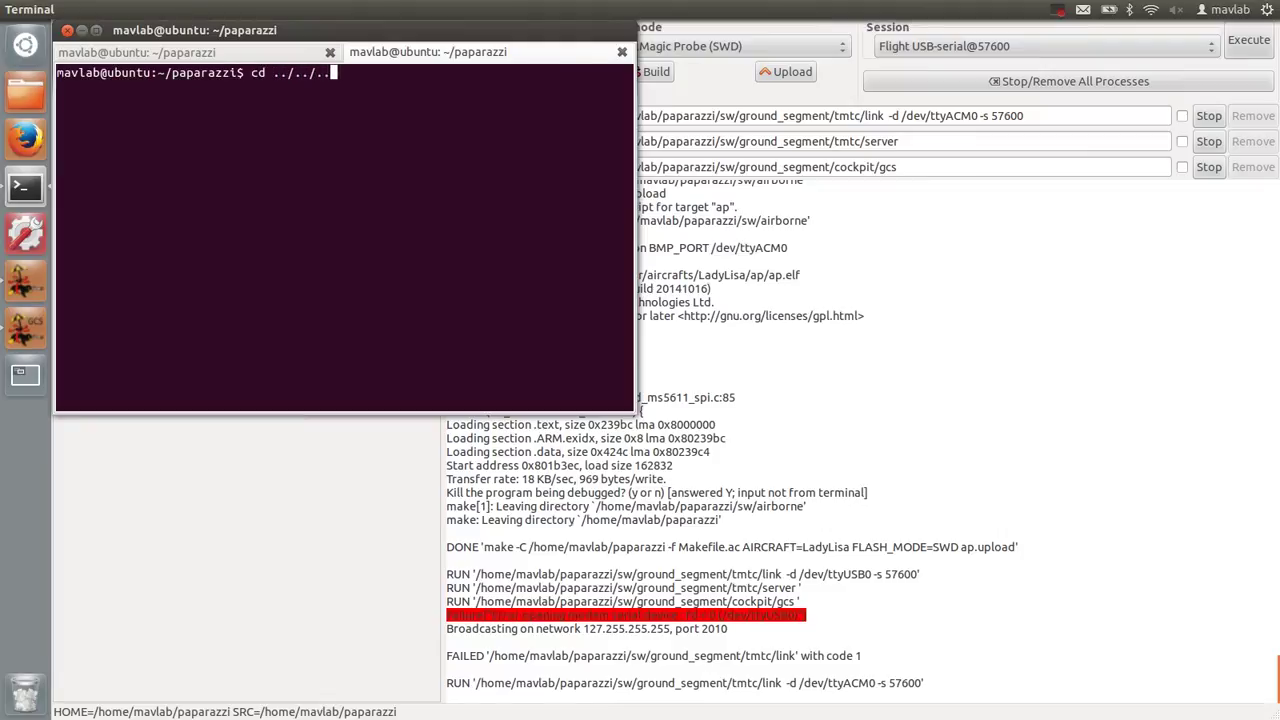
{"action": "key", "text": "Return"}
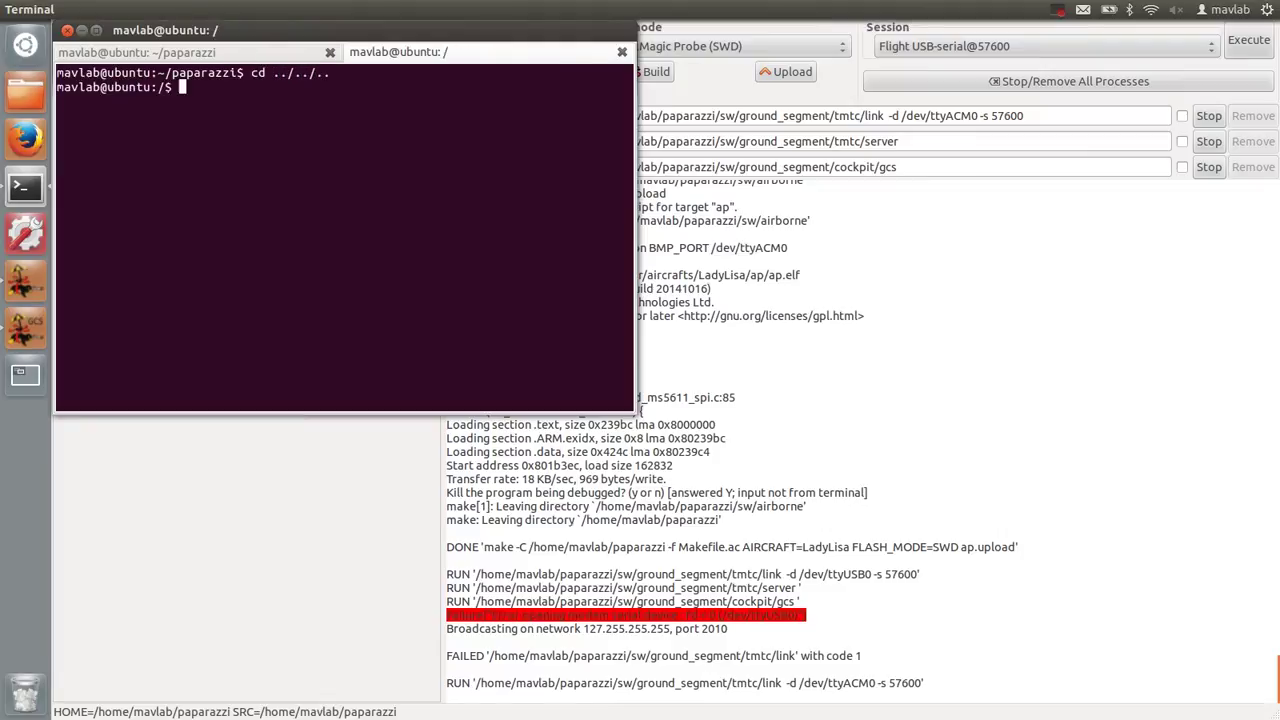
{"action": "type", "text": "cd dev"}
{"action": "key", "text": "Return"}
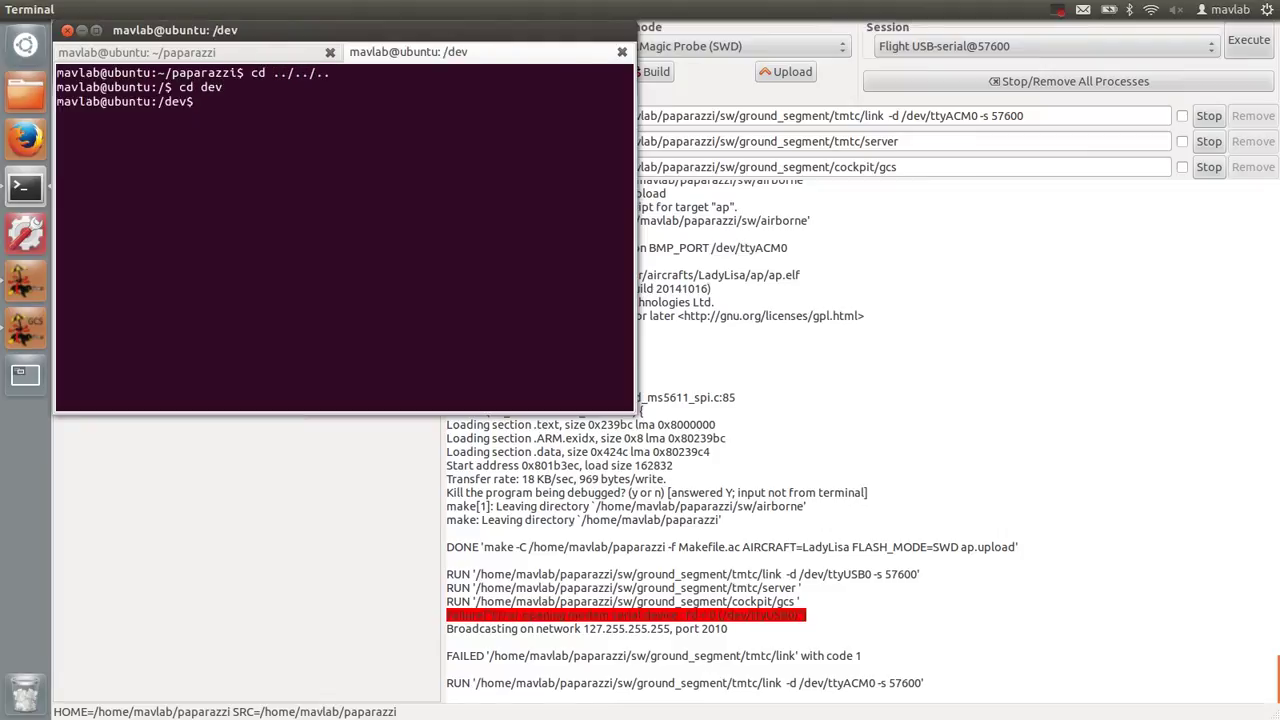
{"action": "type", "text": "ls ttyACM*"}
{"action": "key", "text": "Return"}
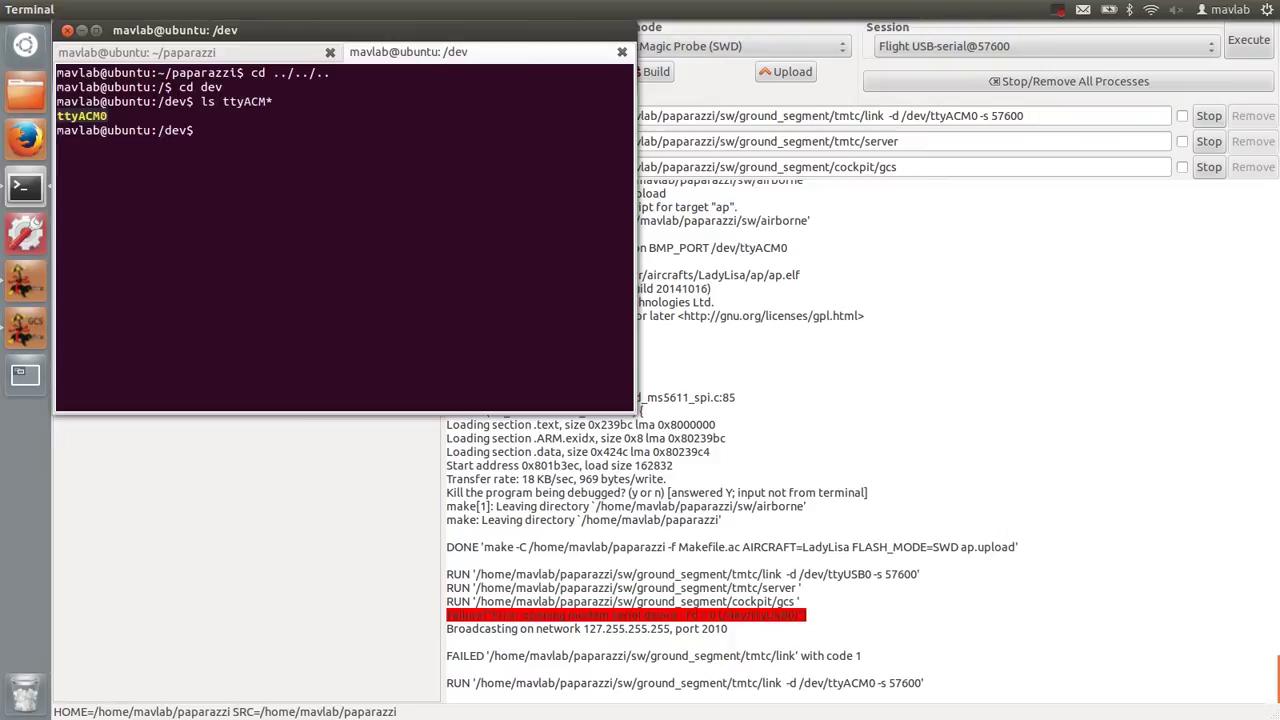
{"action": "left_click_drag", "start_coordinate": [110, 116], "coordinate": [56, 116]}
{"action": "left_click", "coordinate": [119, 117]}
- Clear the screen and run dmesg to confirm ttyACM0 as the USB ACM device
{"action": "type", "text": "clear"}
{"action": "key", "text": "Return"}
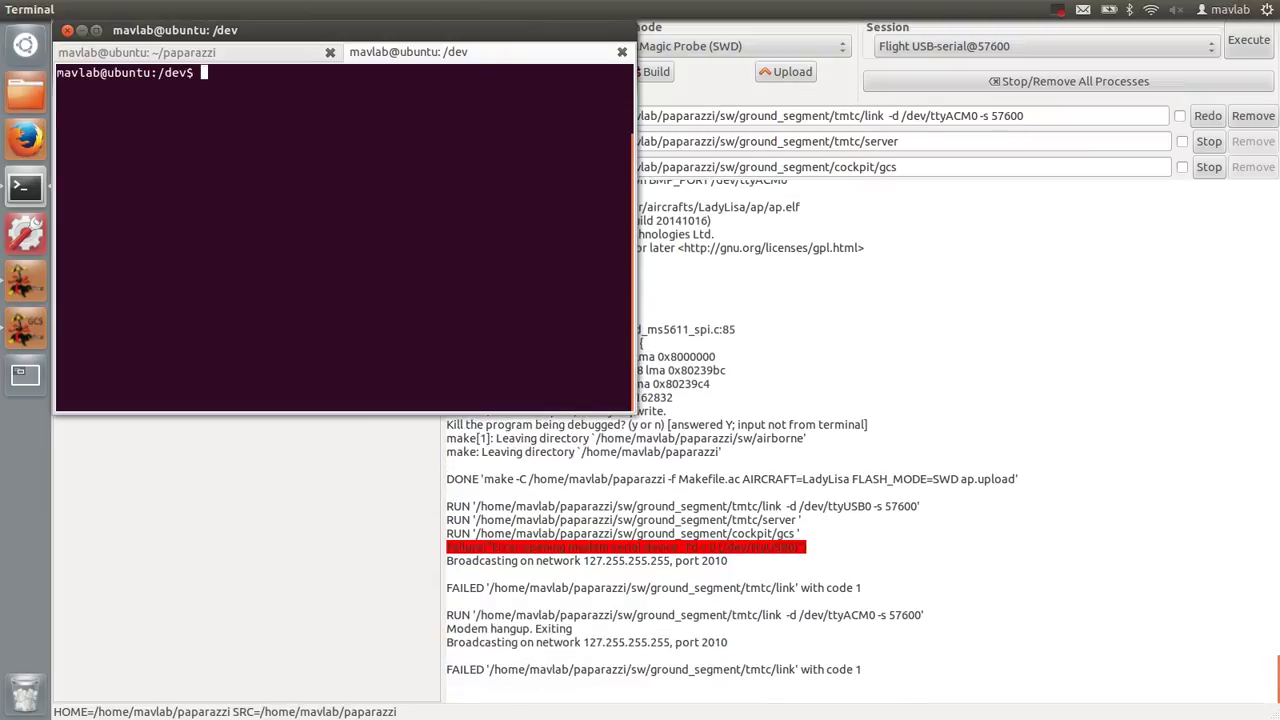
{"action": "type", "text": "dmesg"}
{"action": "key", "text": "Return"}
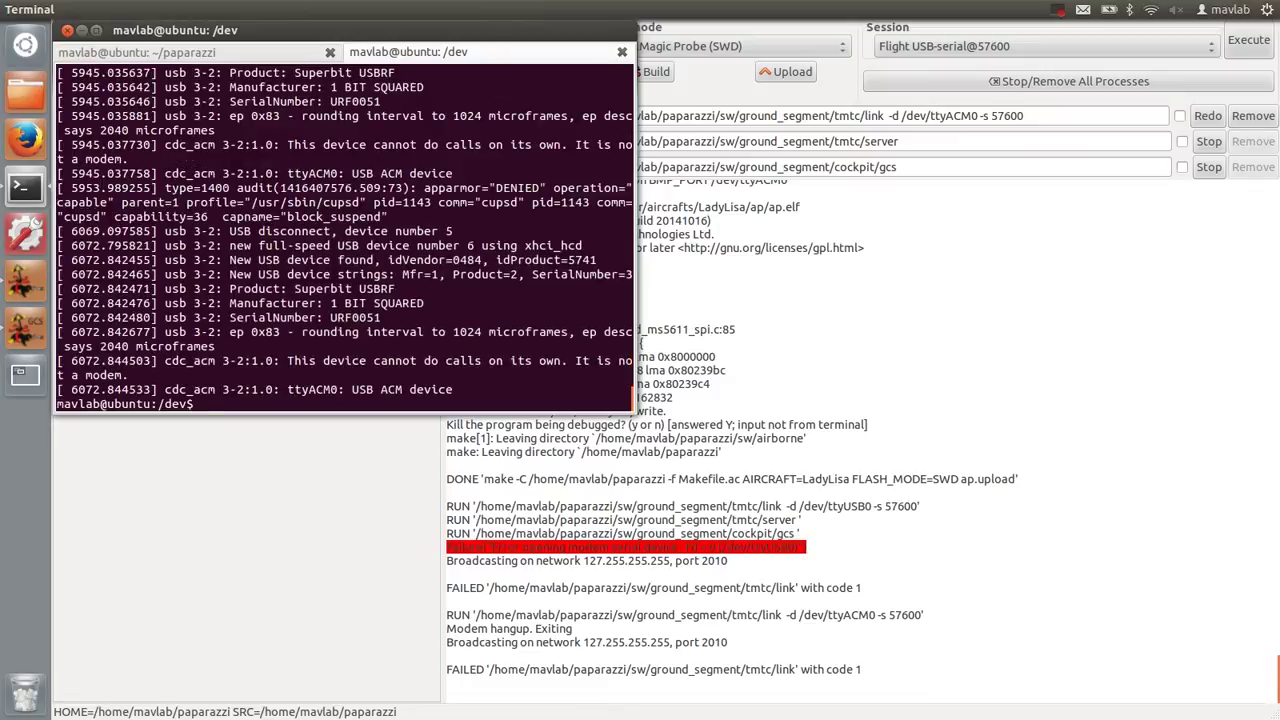
{"action": "left_click_drag", "start_coordinate": [290, 393], "coordinate": [460, 390]}
{"action": "left_click", "coordinate": [465, 388]}
- Close the /dev terminal tab and restart the ttyACM0 Data Link in Paparazzi Center
{"action": "left_click", "coordinate": [622, 51]}
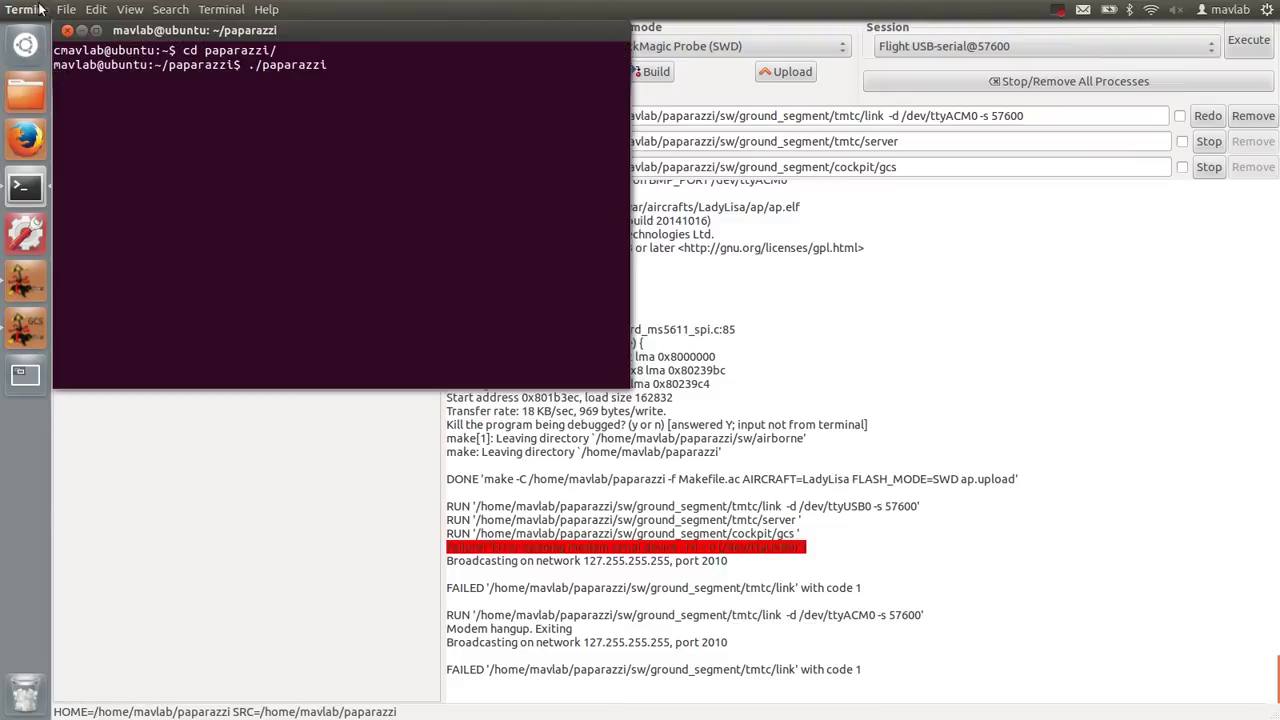
{"action": "left_click", "coordinate": [751, 250]}
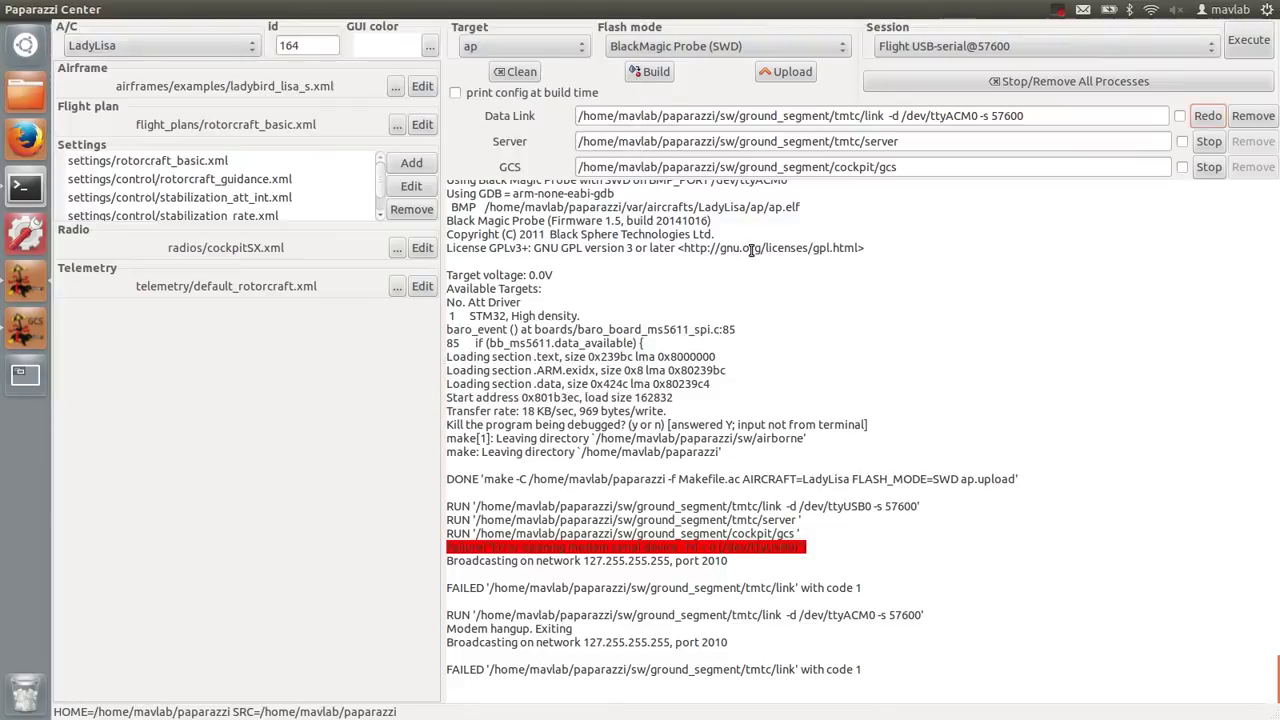
{"action": "left_click", "coordinate": [1208, 118]}
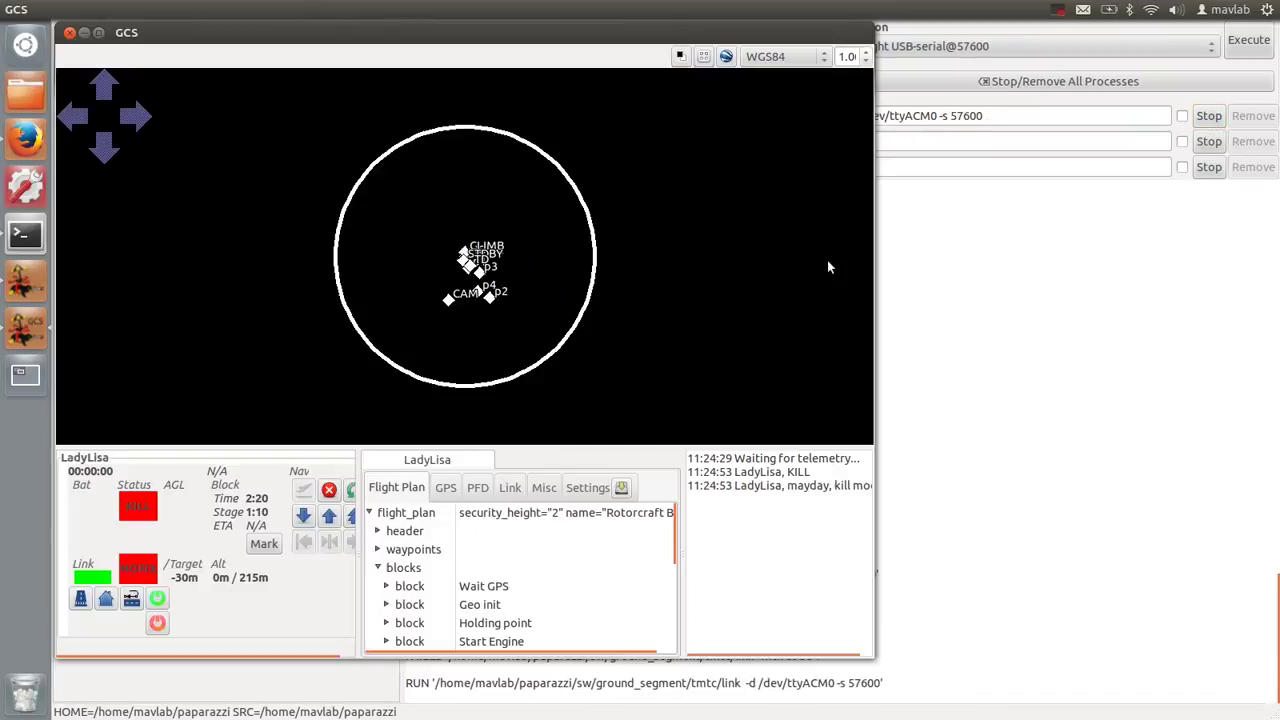
{"action": "left_click", "coordinate": [991, 285]}
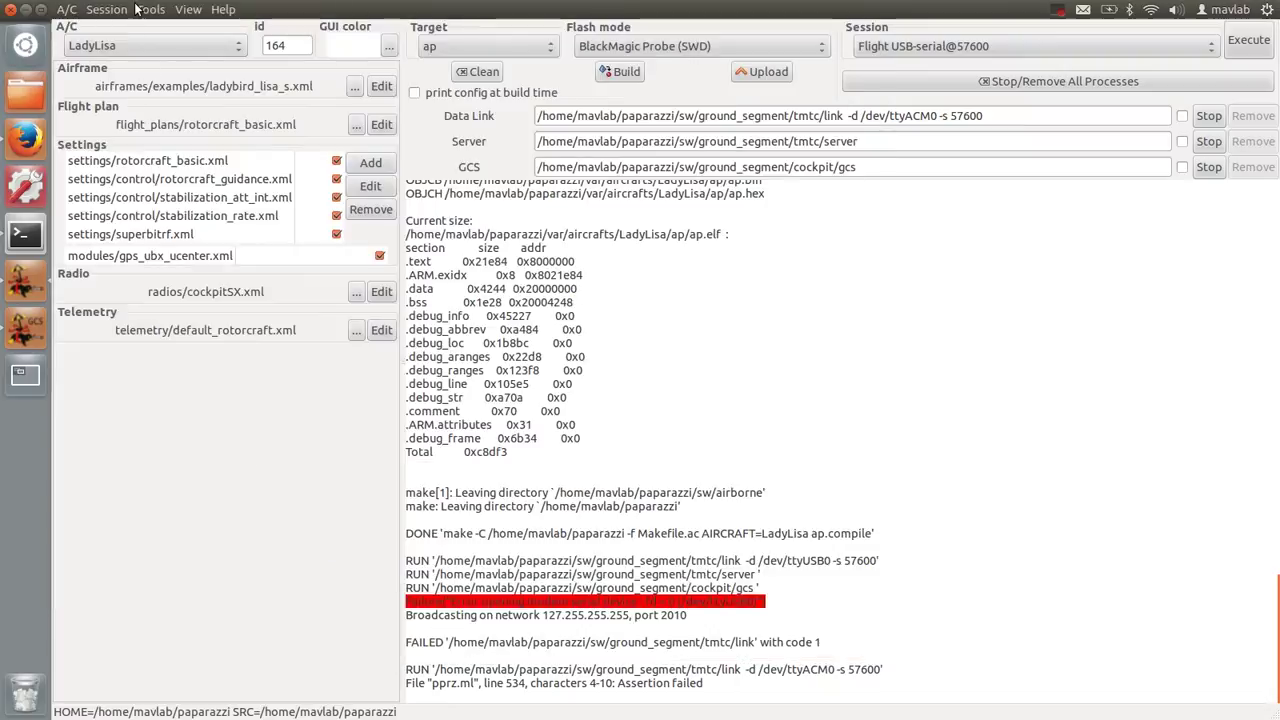
- Launch the Messages tool and move and widen its window to show telemetry:164 messages
{"action": "left_click", "coordinate": [139, 10]}
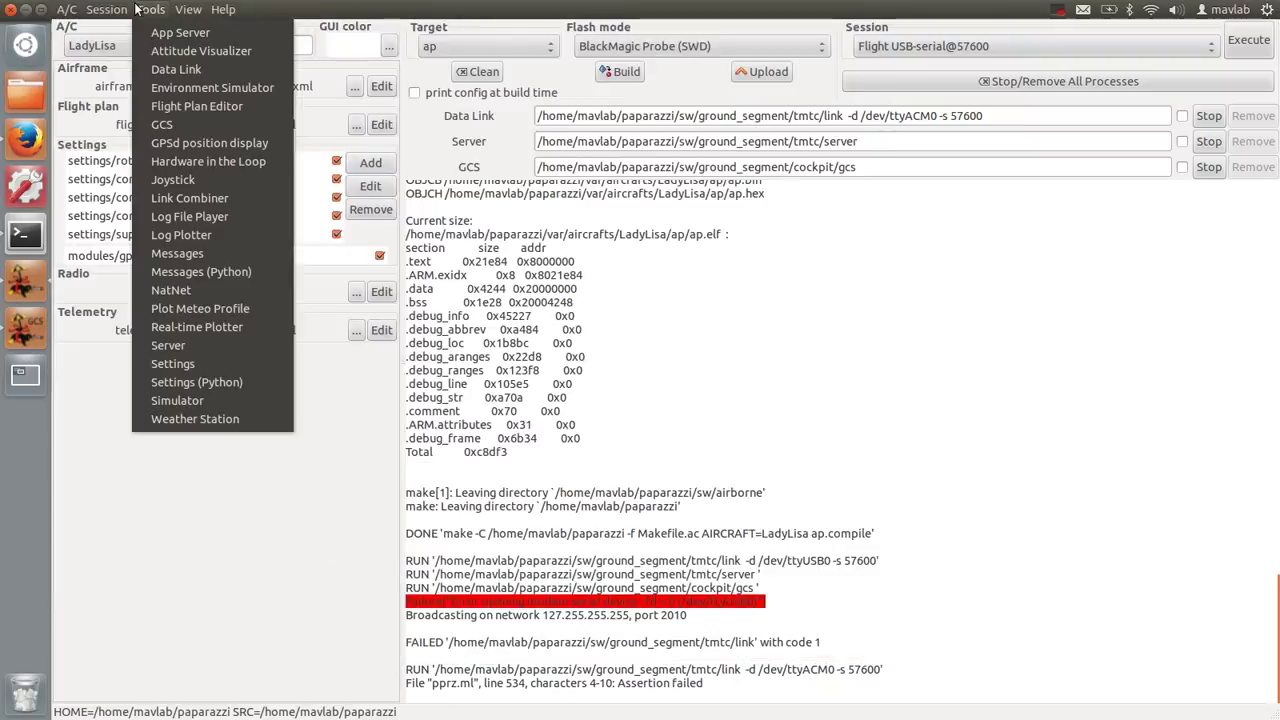
{"action": "left_click", "coordinate": [165, 257]}
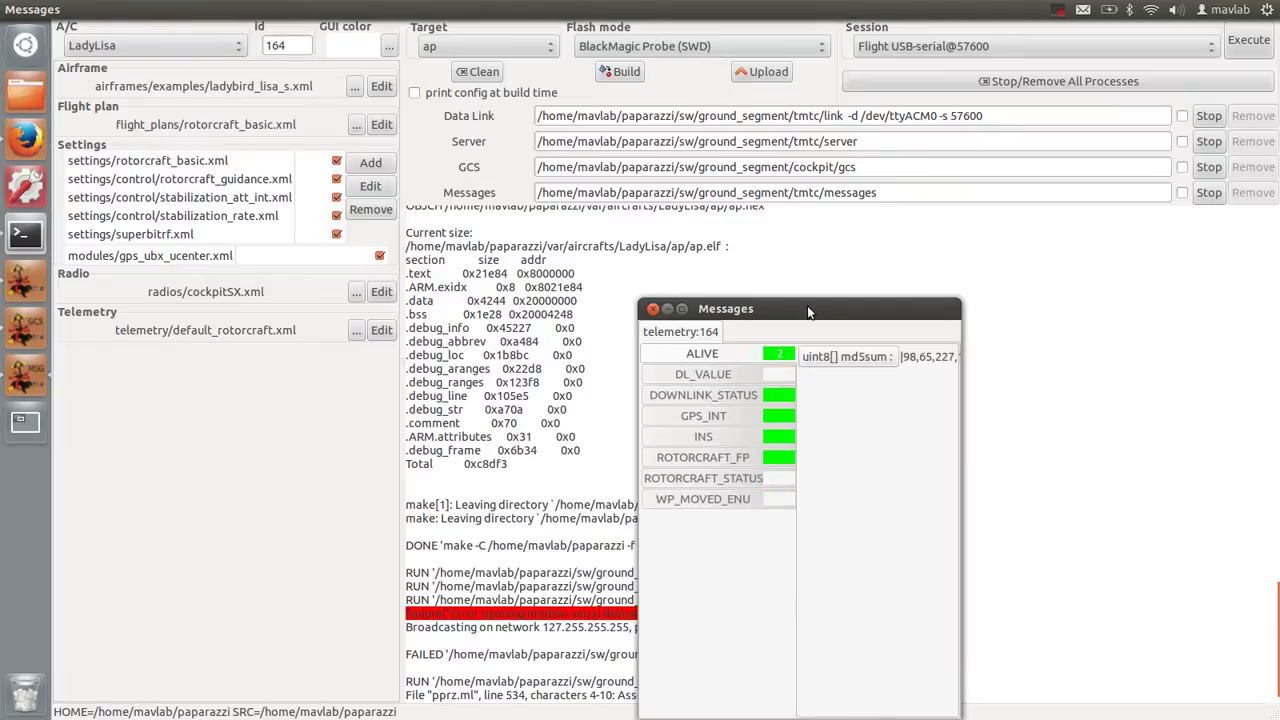
{"action": "left_click_drag", "start_coordinate": [807, 305], "coordinate": [543, 76]}
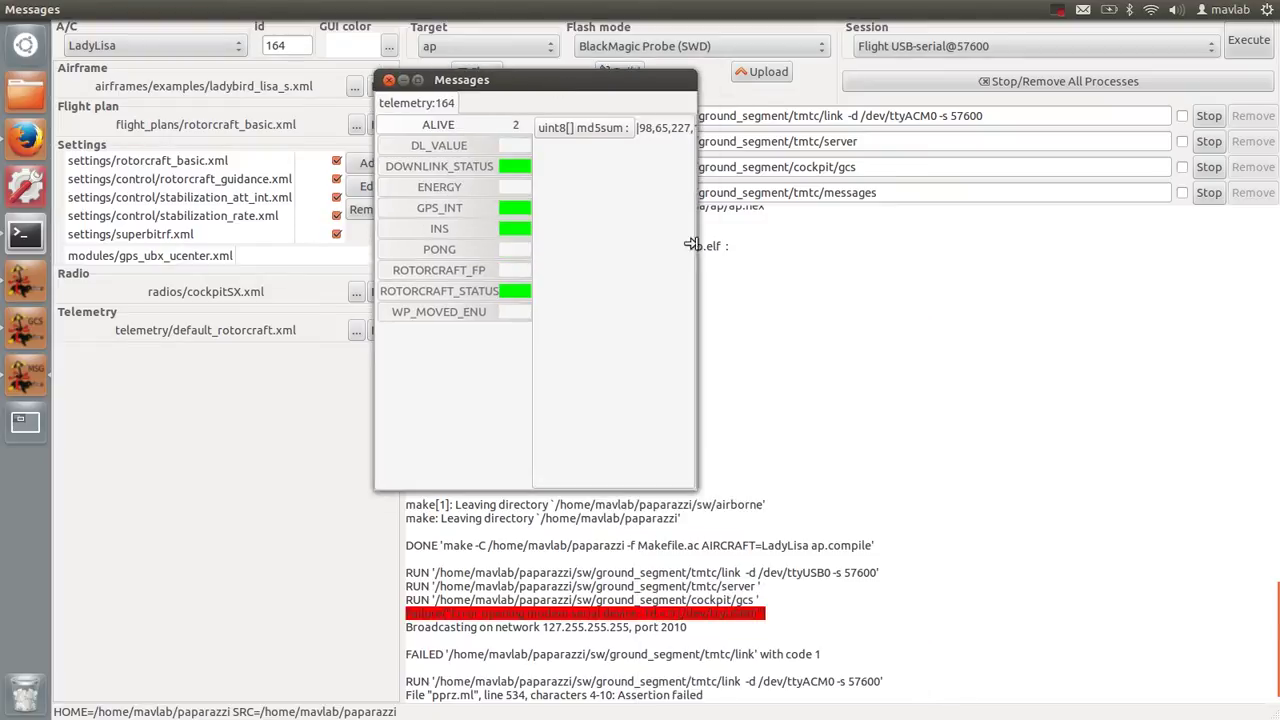
{"action": "left_click_drag", "start_coordinate": [690, 244], "coordinate": [1007, 233]}
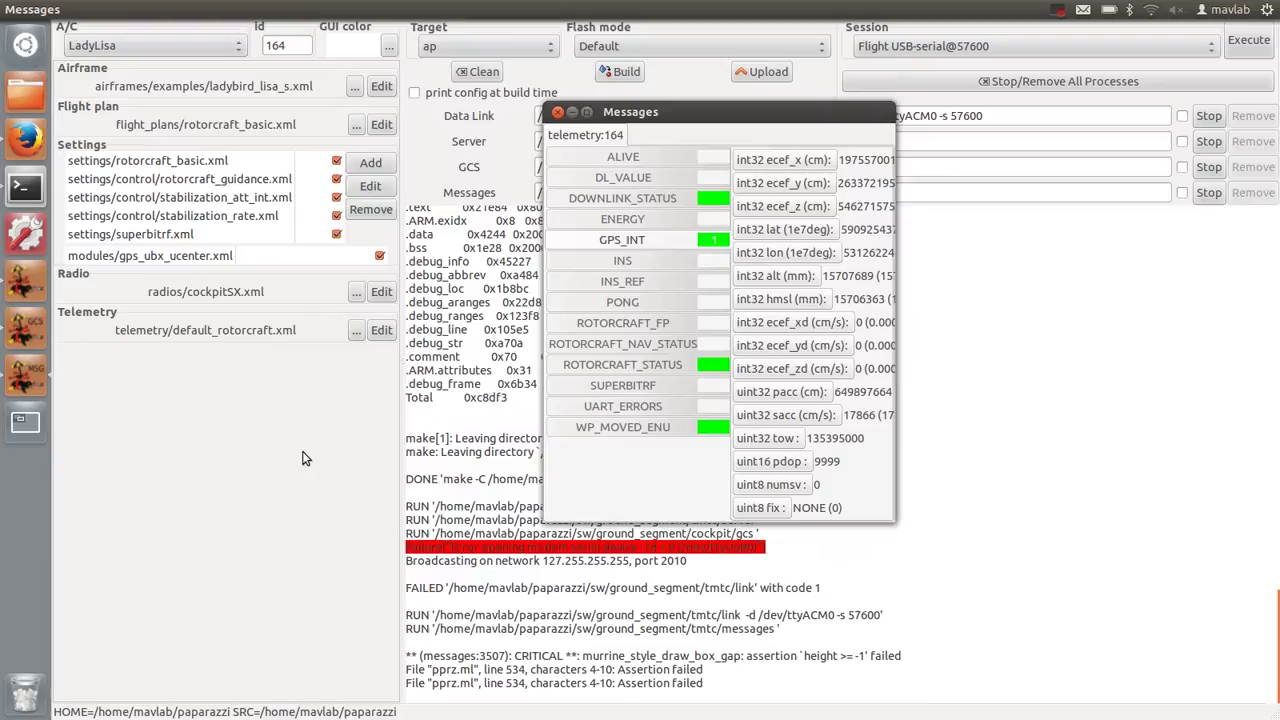
{"action": "left_click", "coordinate": [18, 325]}
- Switch the aircraft's telemetry mode to raw_sensors in the GCS settings
{"action": "left_click", "coordinate": [594, 486]}
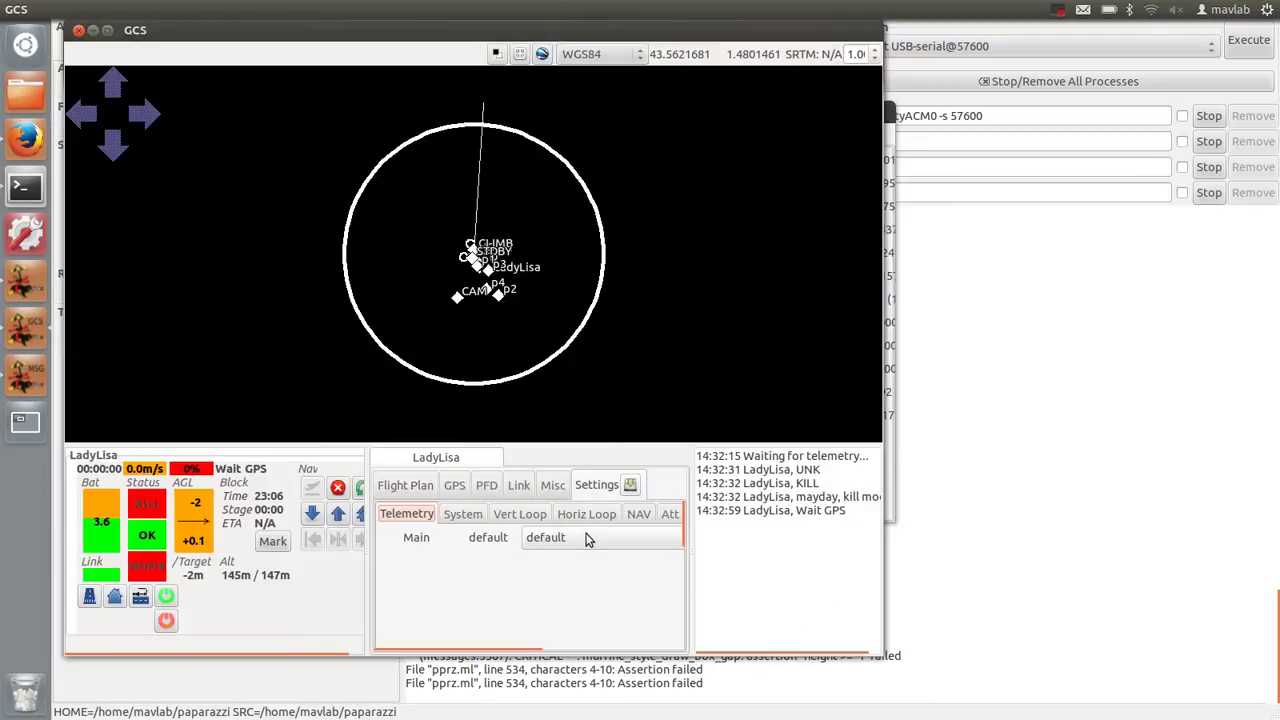
{"action": "left_click_drag", "start_coordinate": [878, 536], "coordinate": [1180, 558]}
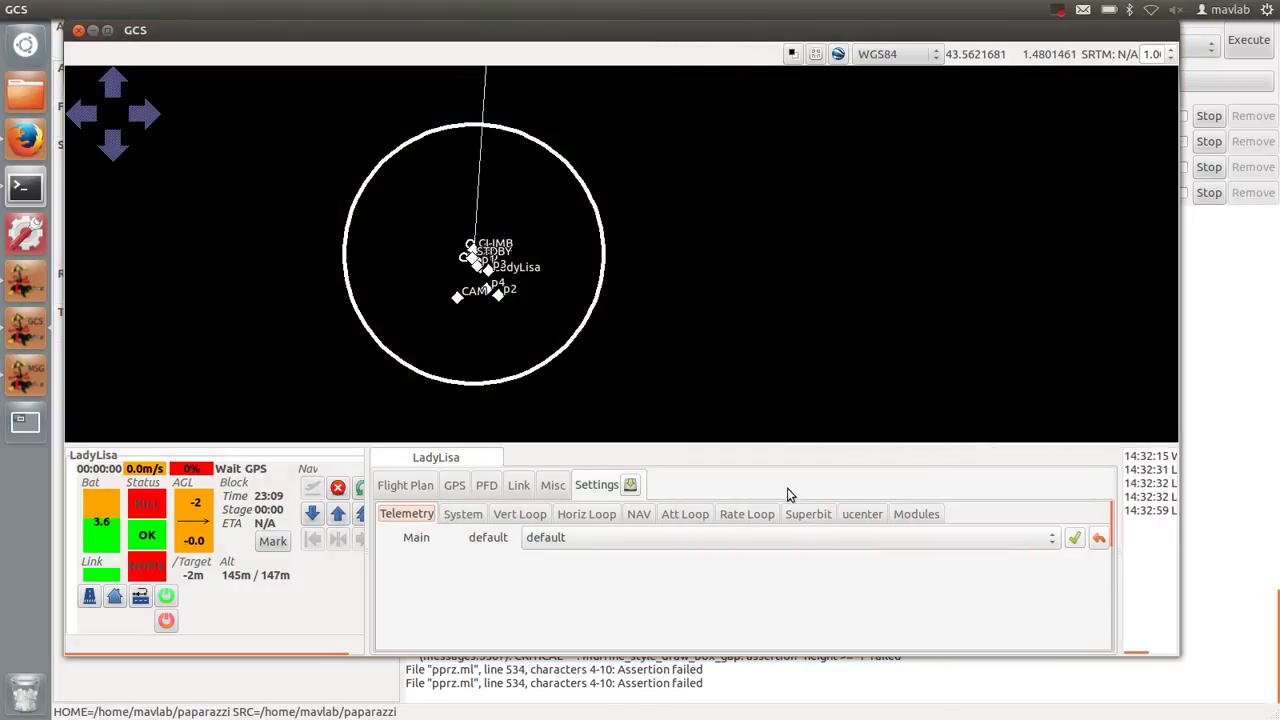
{"action": "left_click", "coordinate": [696, 542]}
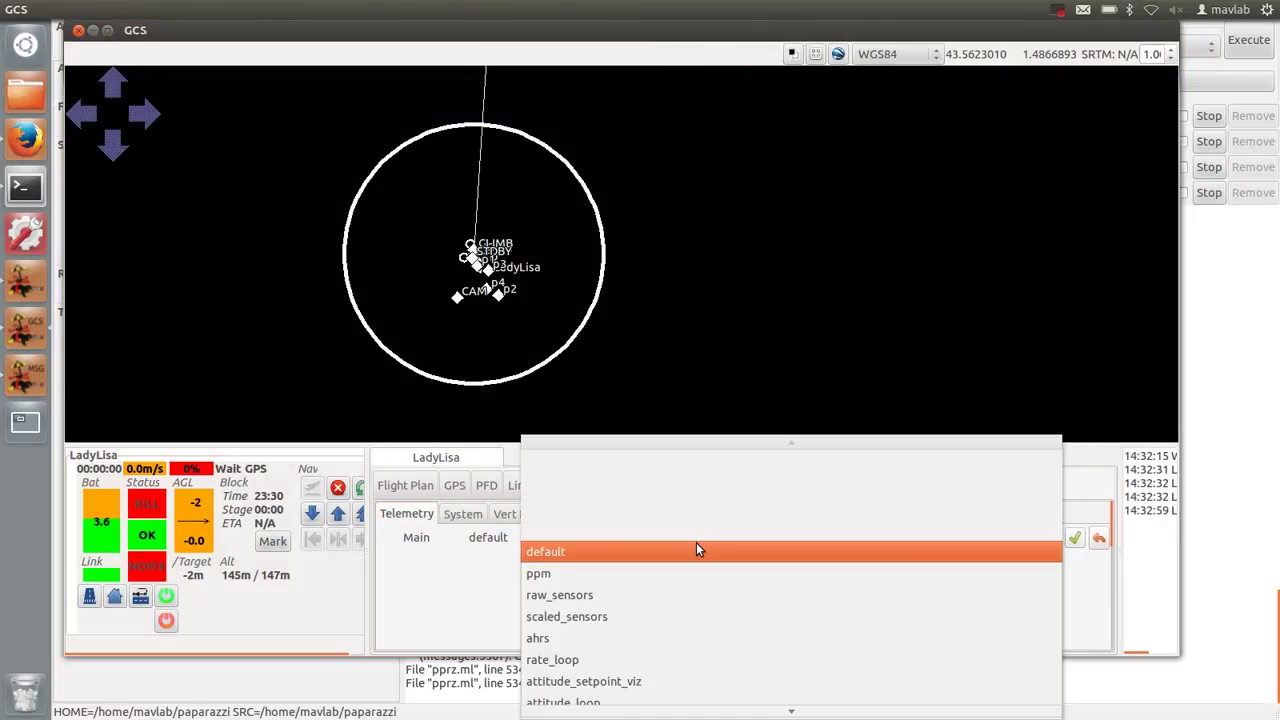
{"action": "left_click", "coordinate": [696, 600]}
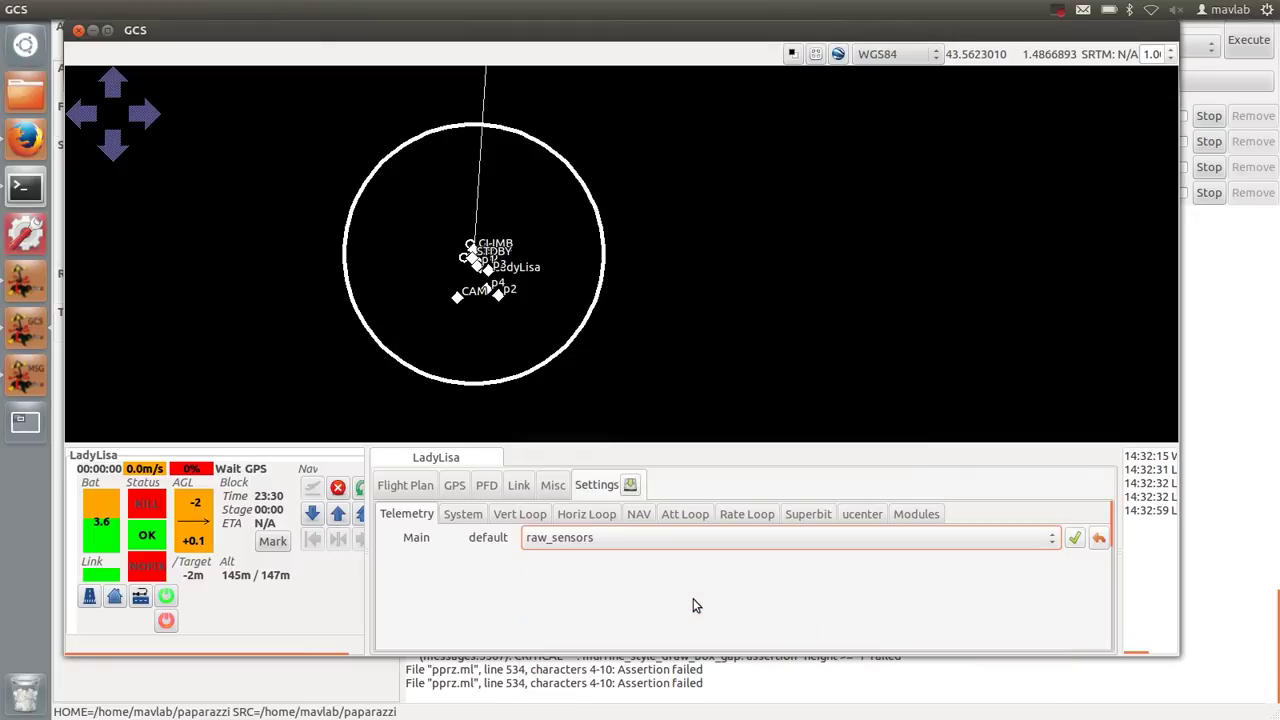
{"action": "left_click", "coordinate": [1075, 539]}
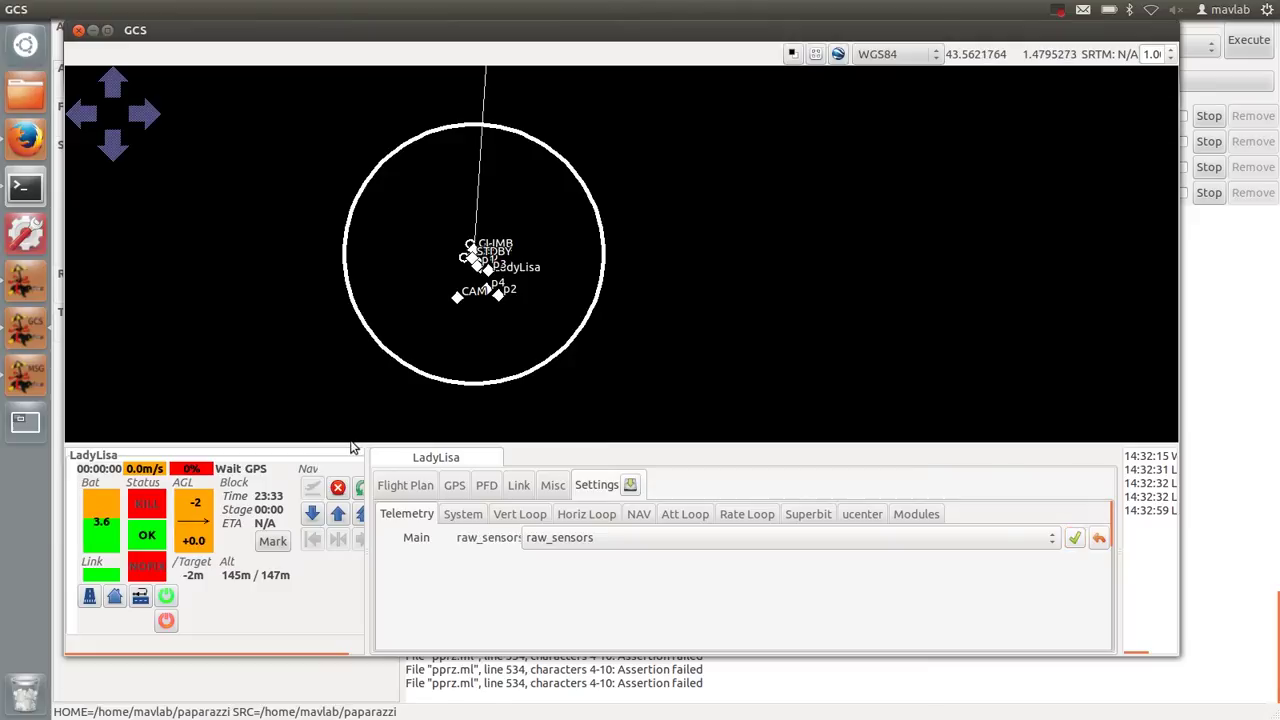
- Display the IMU_MAG_RAW readings (mx -508, my -765, mz 813) in Messages
{"action": "left_click", "coordinate": [25, 374]}
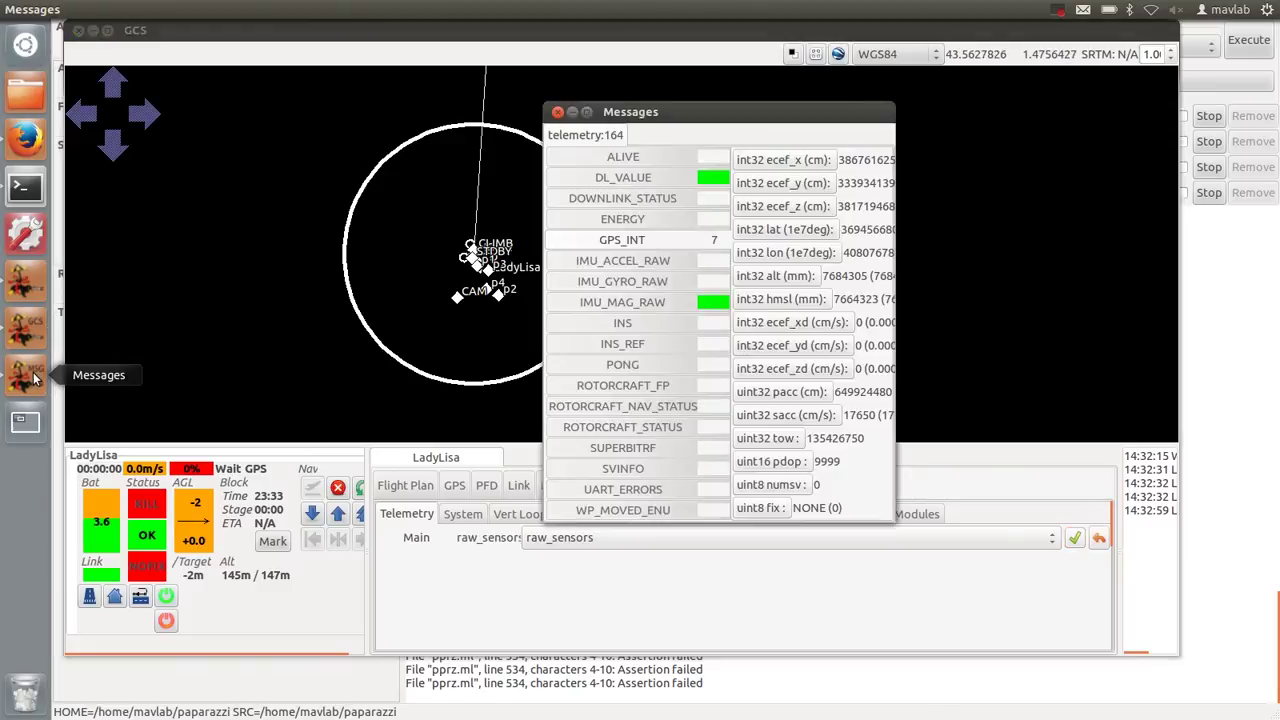
{"action": "left_click", "coordinate": [622, 302]}
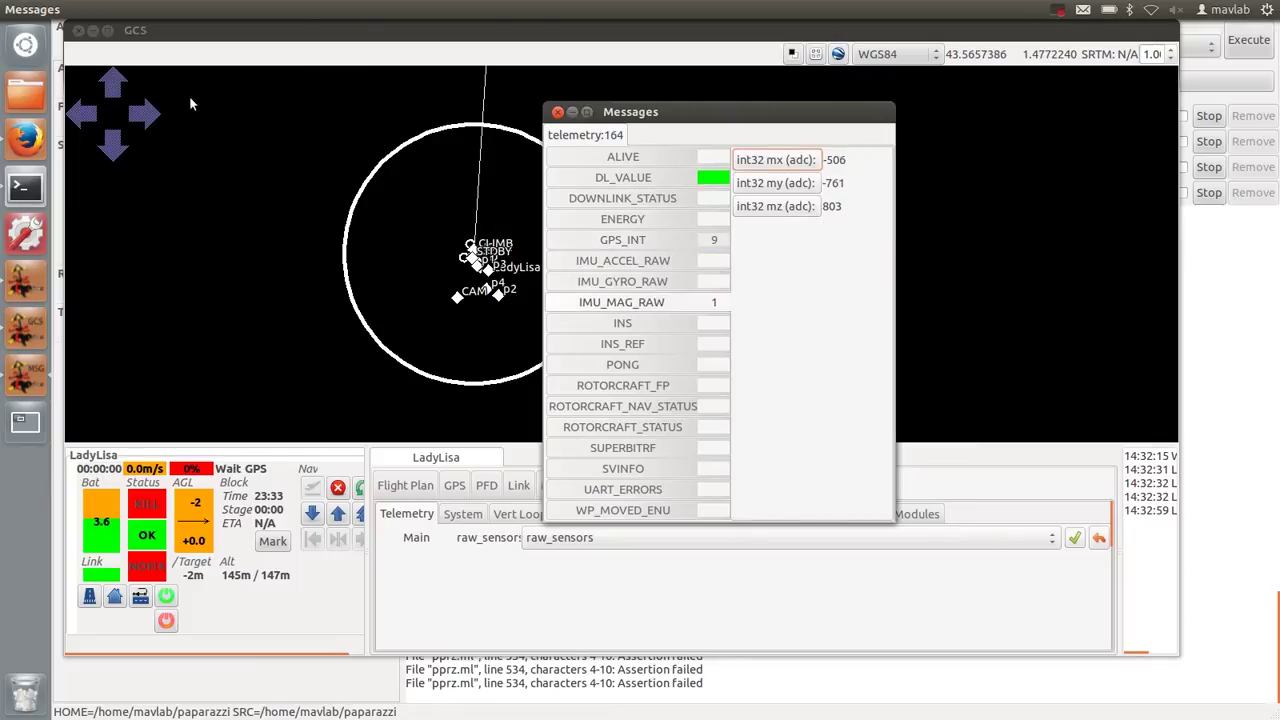
{"action": "left_click", "coordinate": [25, 290]}
{"action": "left_click", "coordinate": [151, 9]}
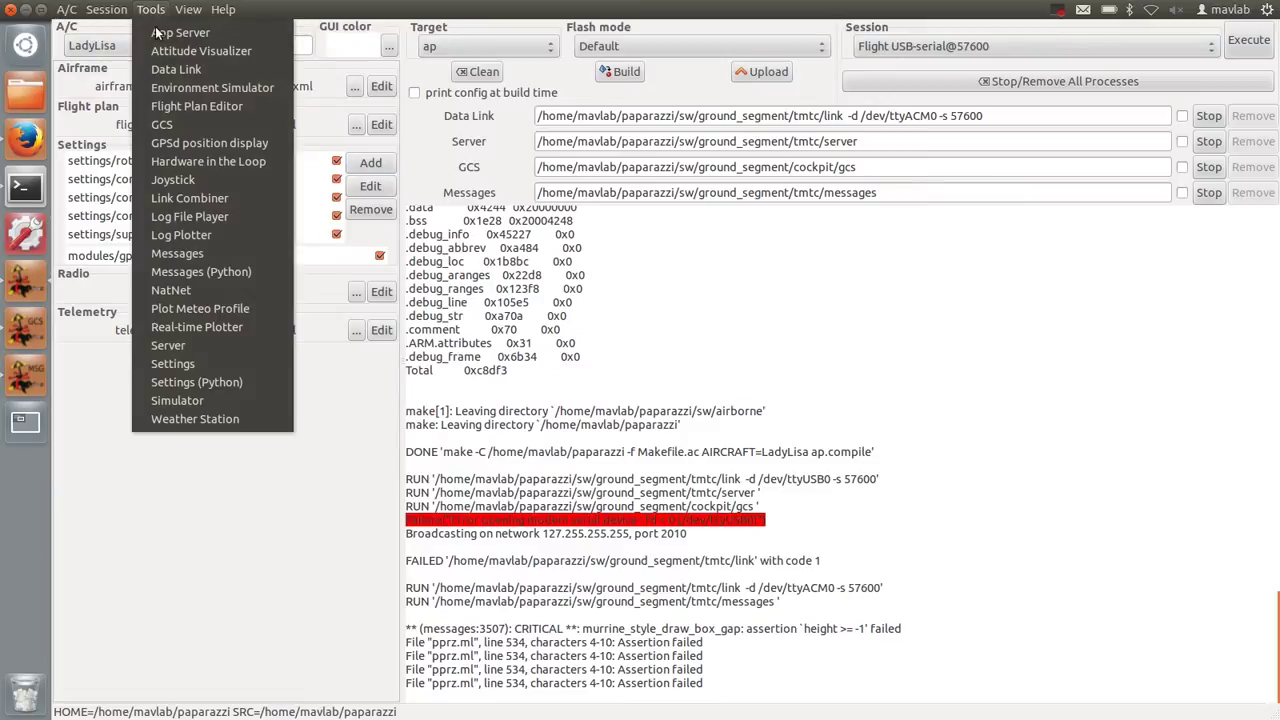
- Open the Real-time Plotter and plot the IMU_MAG_RAW mx, my and mz fields
{"action": "left_click", "coordinate": [191, 320]}
{"action": "left_click", "coordinate": [27, 375]}
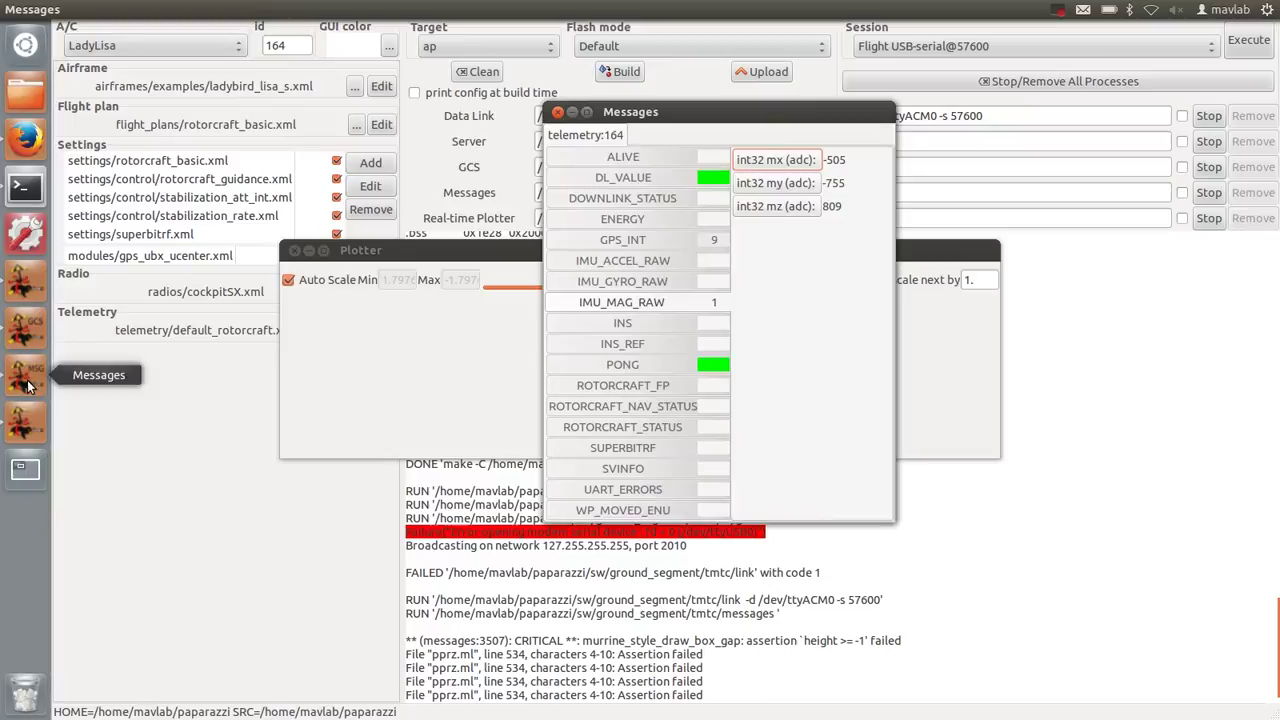
{"action": "left_click_drag", "start_coordinate": [770, 570], "coordinate": [470, 420]}
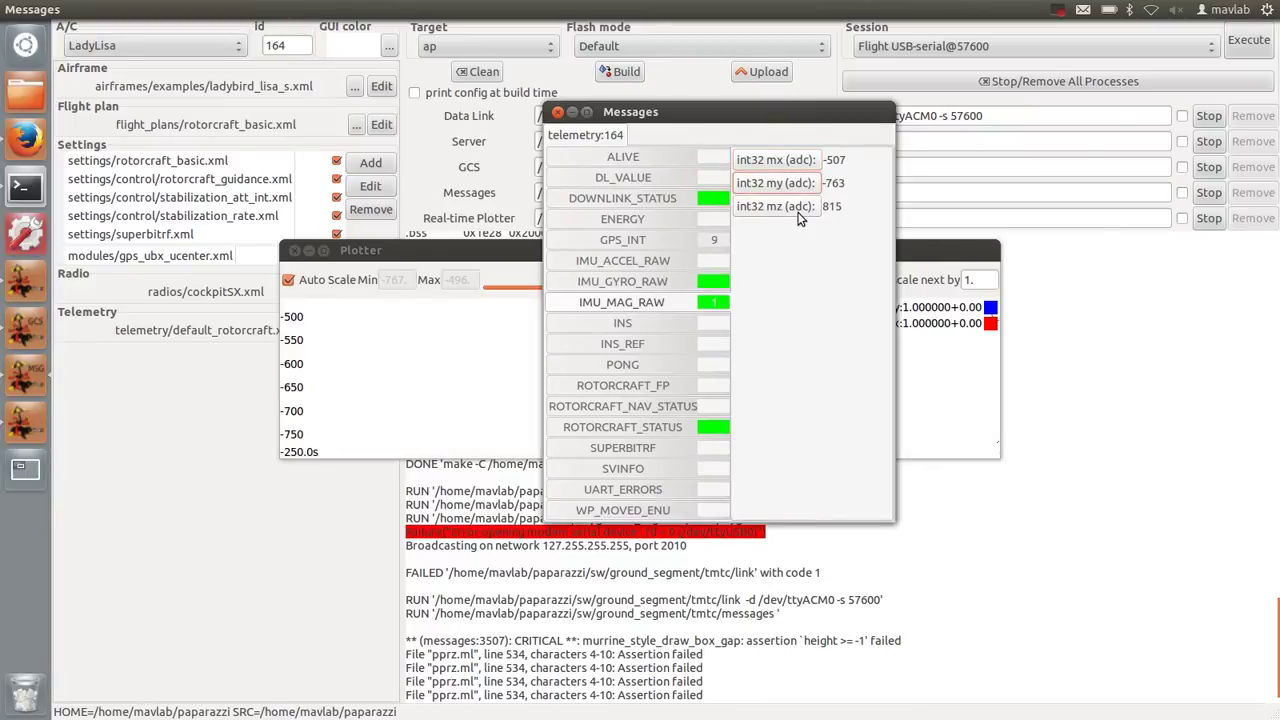
{"action": "left_click_drag", "start_coordinate": [803, 208], "coordinate": [421, 400]}
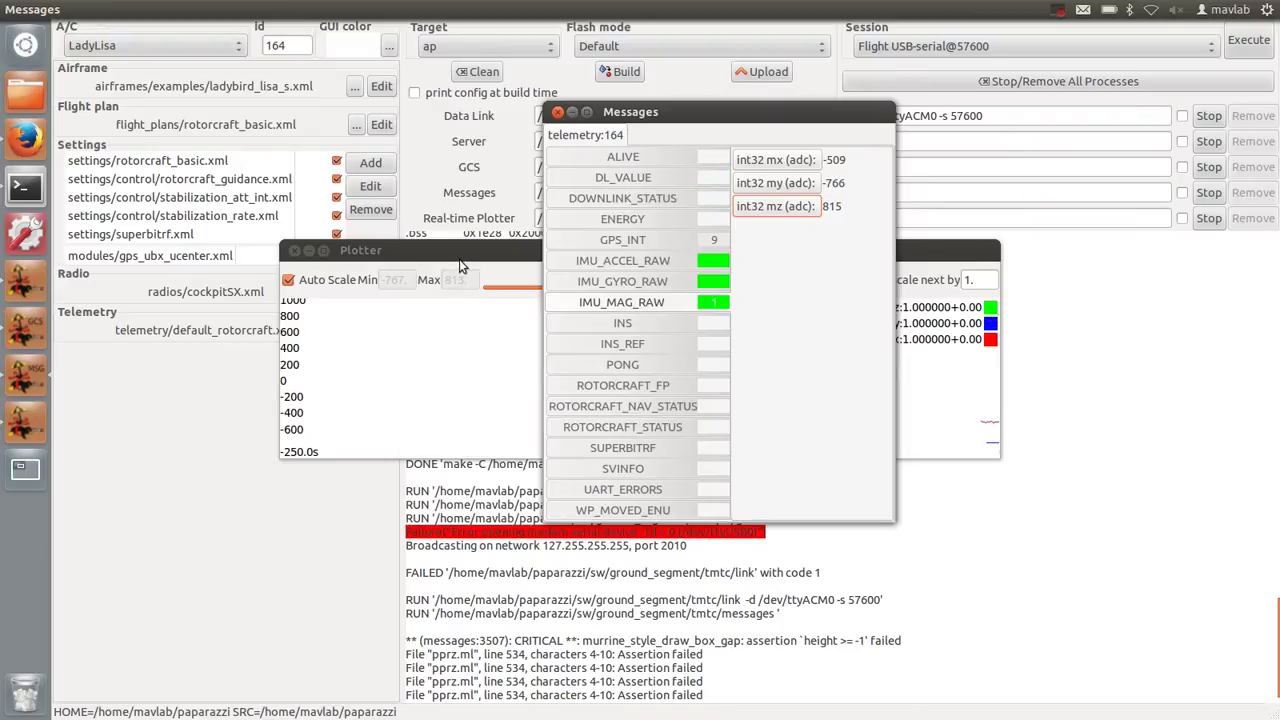
- Maximize the plotter and set update period 0.15 and memory size 95
{"action": "left_click", "coordinate": [459, 254]}
{"action": "left_click", "coordinate": [323, 250]}
{"action": "left_click_drag", "start_coordinate": [445, 55], "coordinate": [300, 55]}
{"action": "left_click_drag", "start_coordinate": [872, 50], "coordinate": [711, 53]}
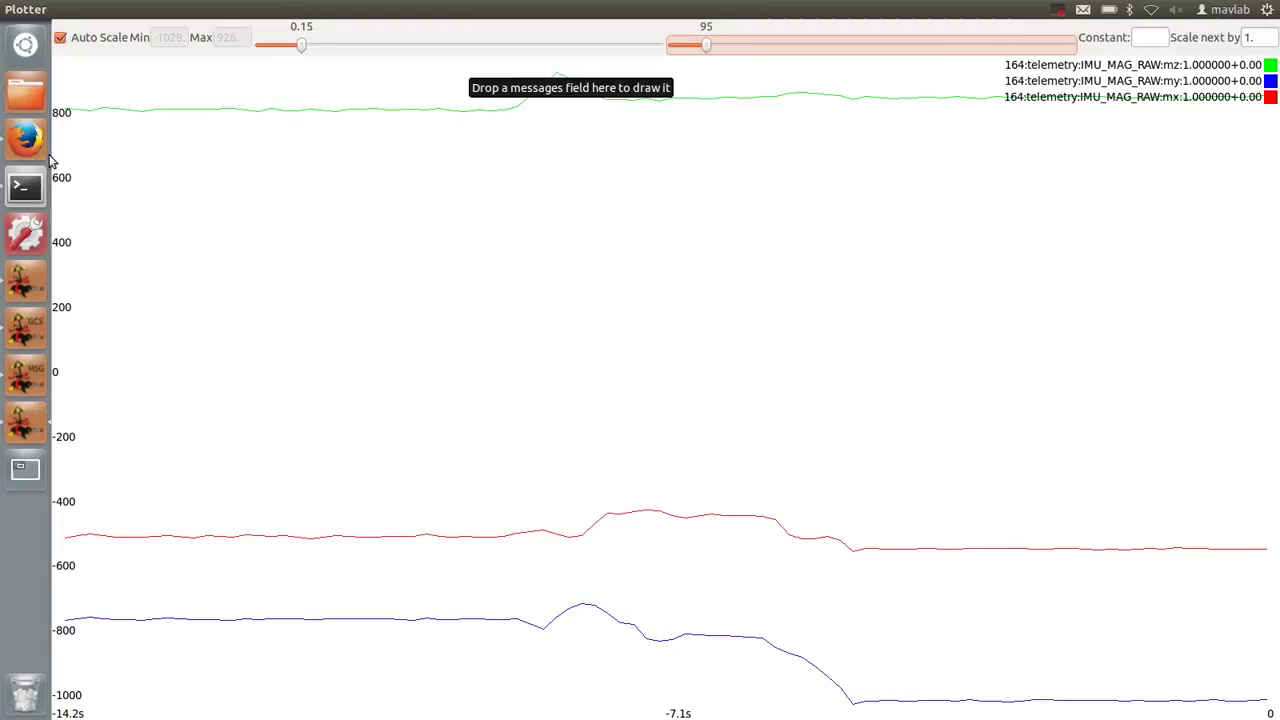
- Stop and restart the server process, then return to the plotter
{"action": "left_click", "coordinate": [25, 280]}
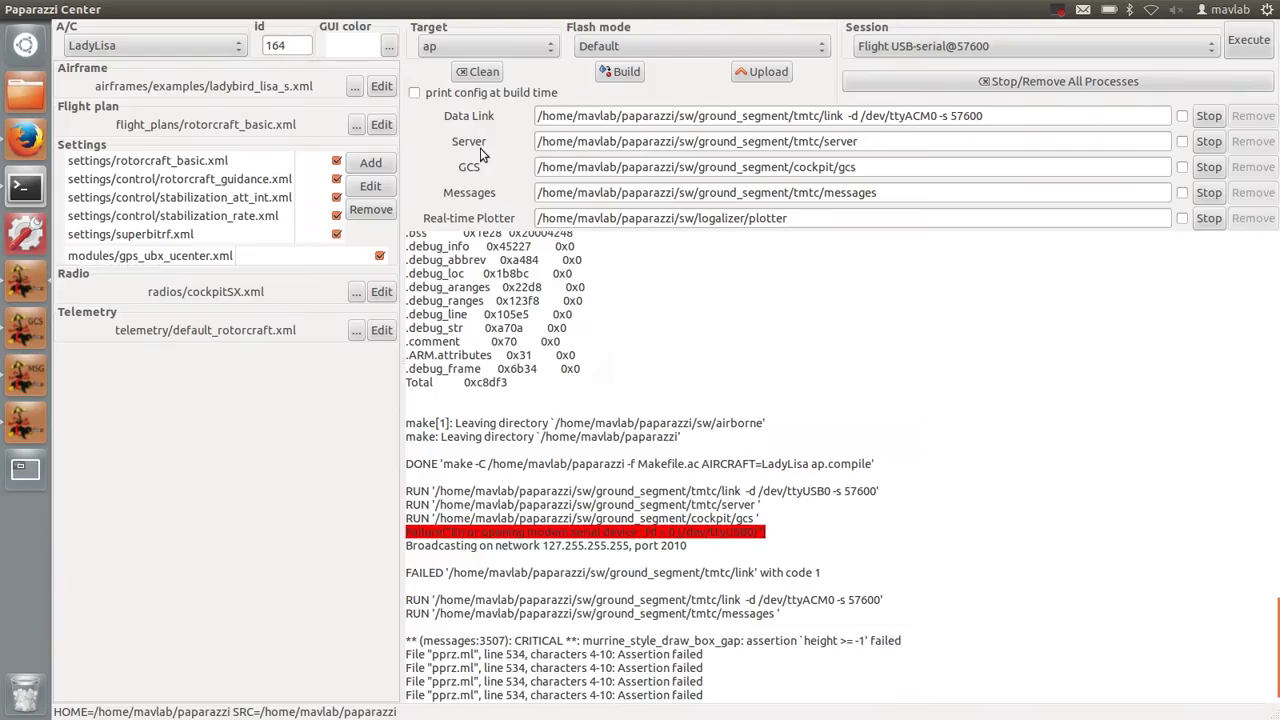
{"action": "left_click", "coordinate": [1208, 143]}
{"action": "left_click", "coordinate": [1207, 145]}
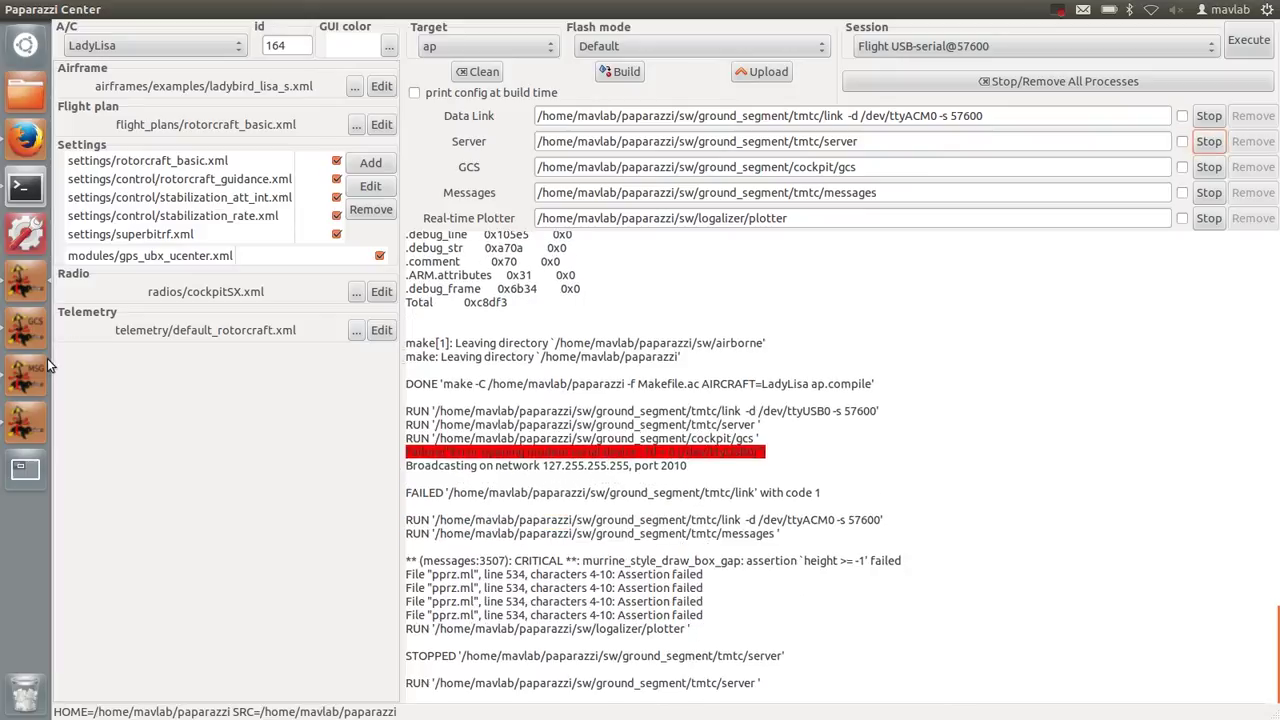
{"action": "left_click", "coordinate": [32, 427]}
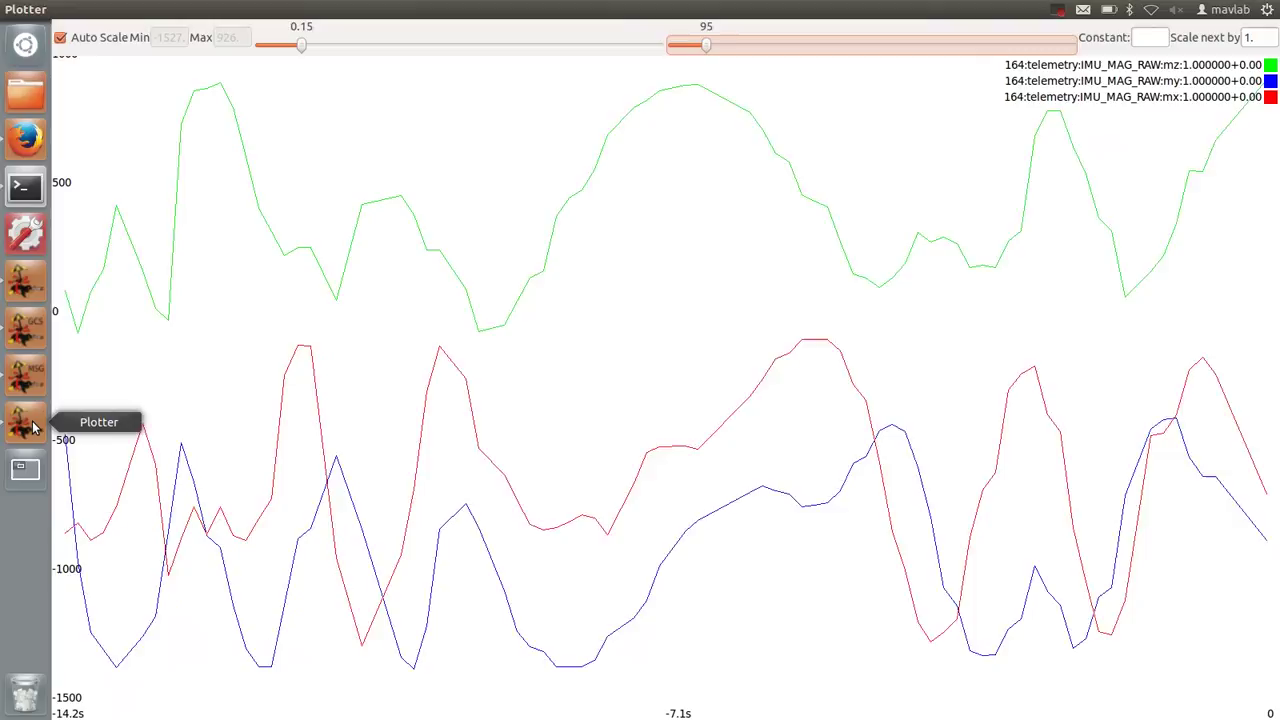
- Stop the server process so the telemetry log gets written
{"action": "left_click", "coordinate": [22, 285]}
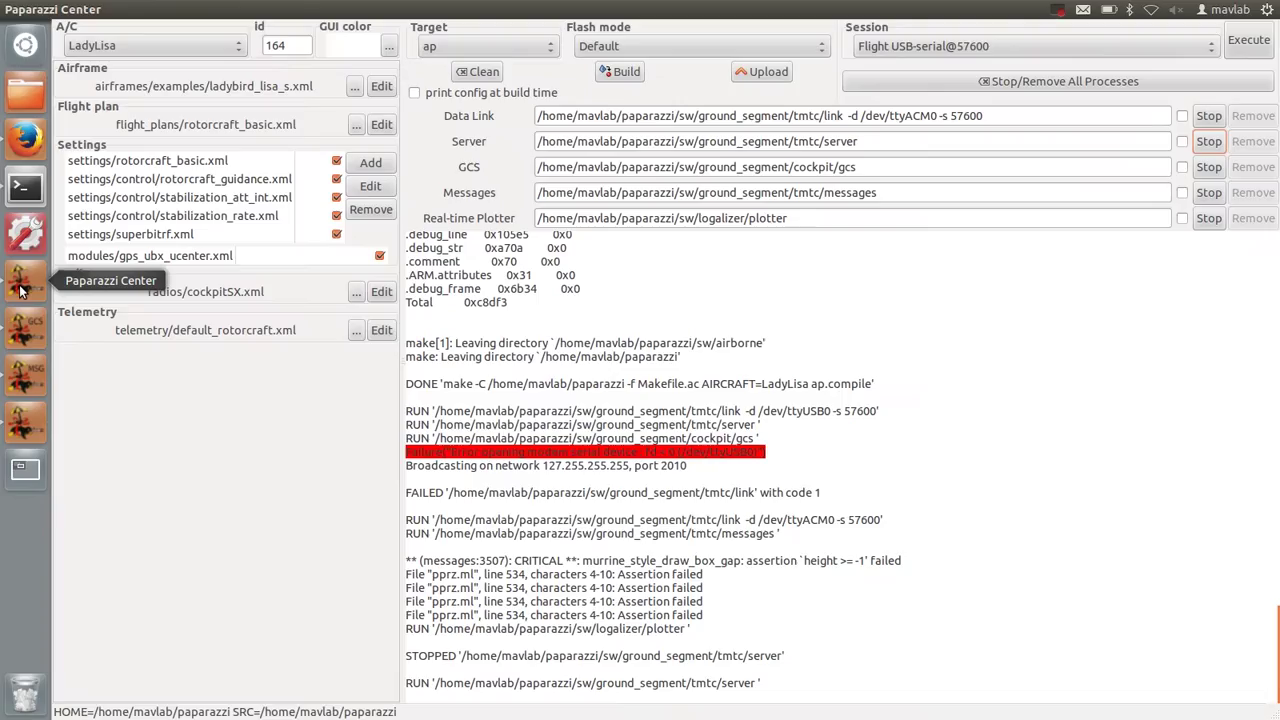
{"action": "left_click", "coordinate": [1208, 145]}
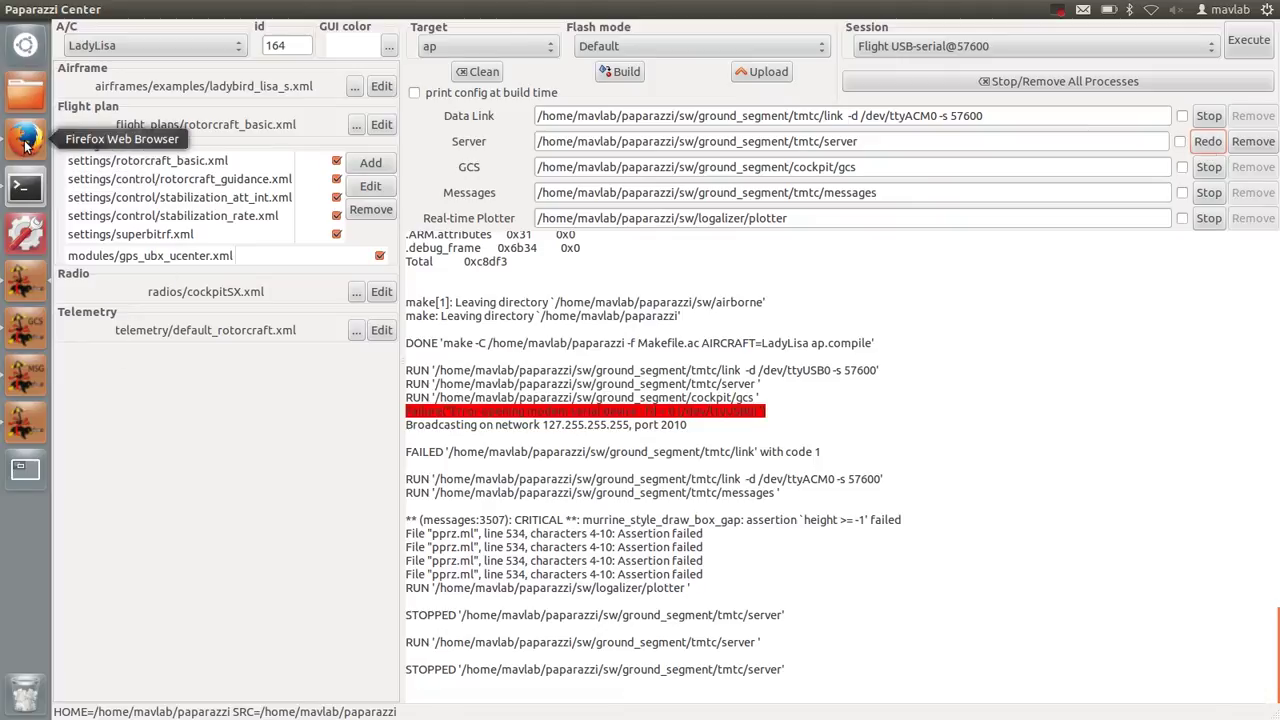
{"action": "left_click", "coordinate": [26, 140]}
- Copy the calibrate.py -s MAG var/logs/ command from the wiki's magnetometer section
{"action": "scroll", "coordinate": [518, 412], "scroll_direction": "down", "scroll_amount": 20}
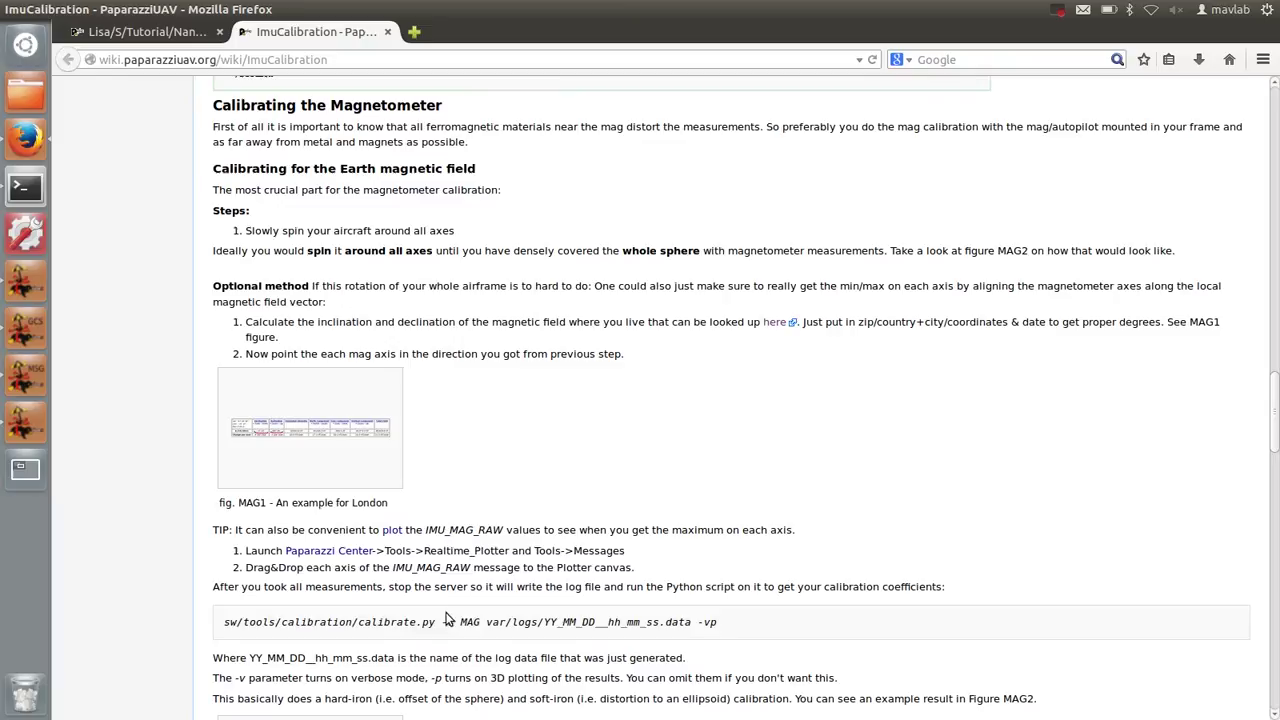
{"action": "left_click_drag", "start_coordinate": [224, 621], "coordinate": [543, 622]}
{"action": "right_click", "coordinate": [538, 626]}
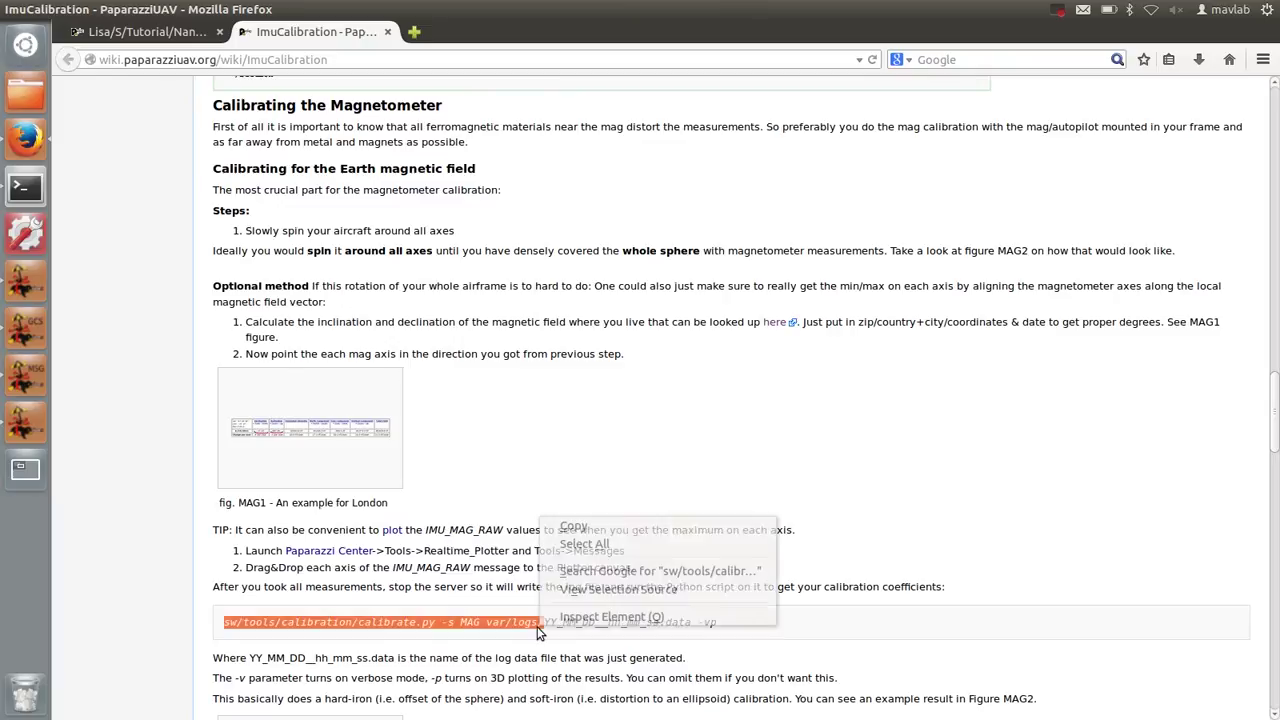
{"action": "left_click", "coordinate": [566, 525]}
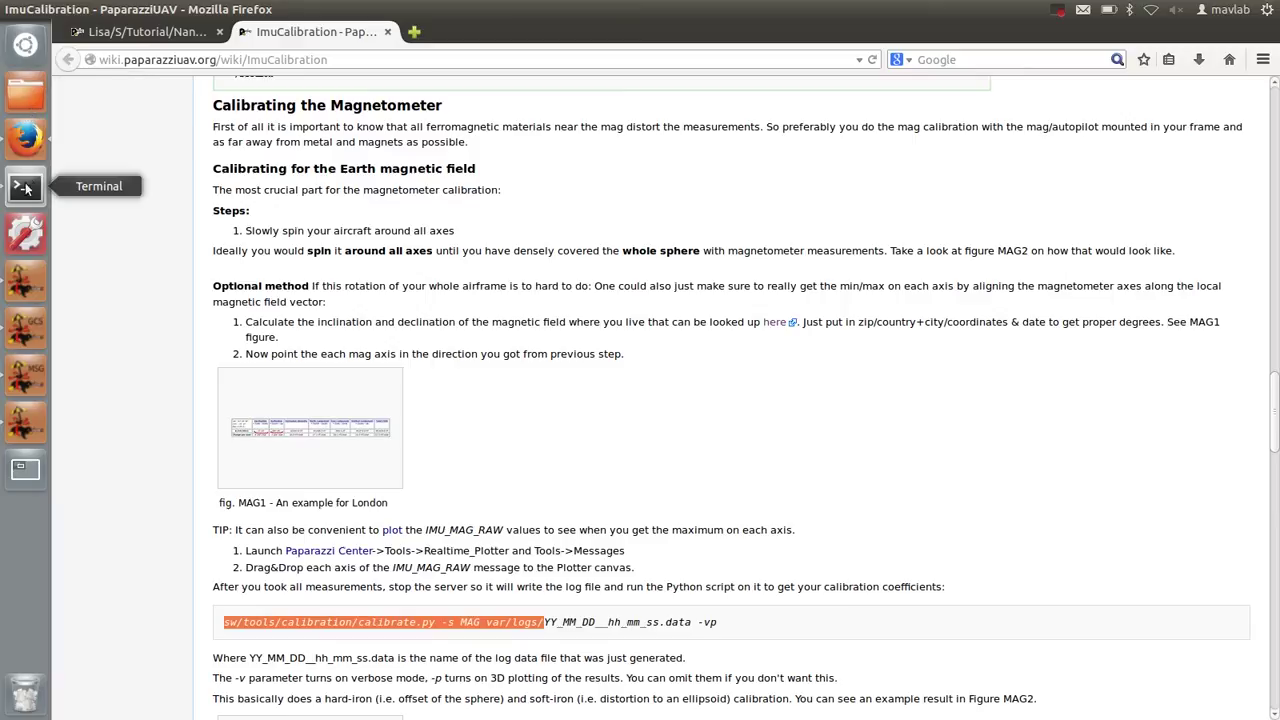
{"action": "left_click", "coordinate": [25, 190]}
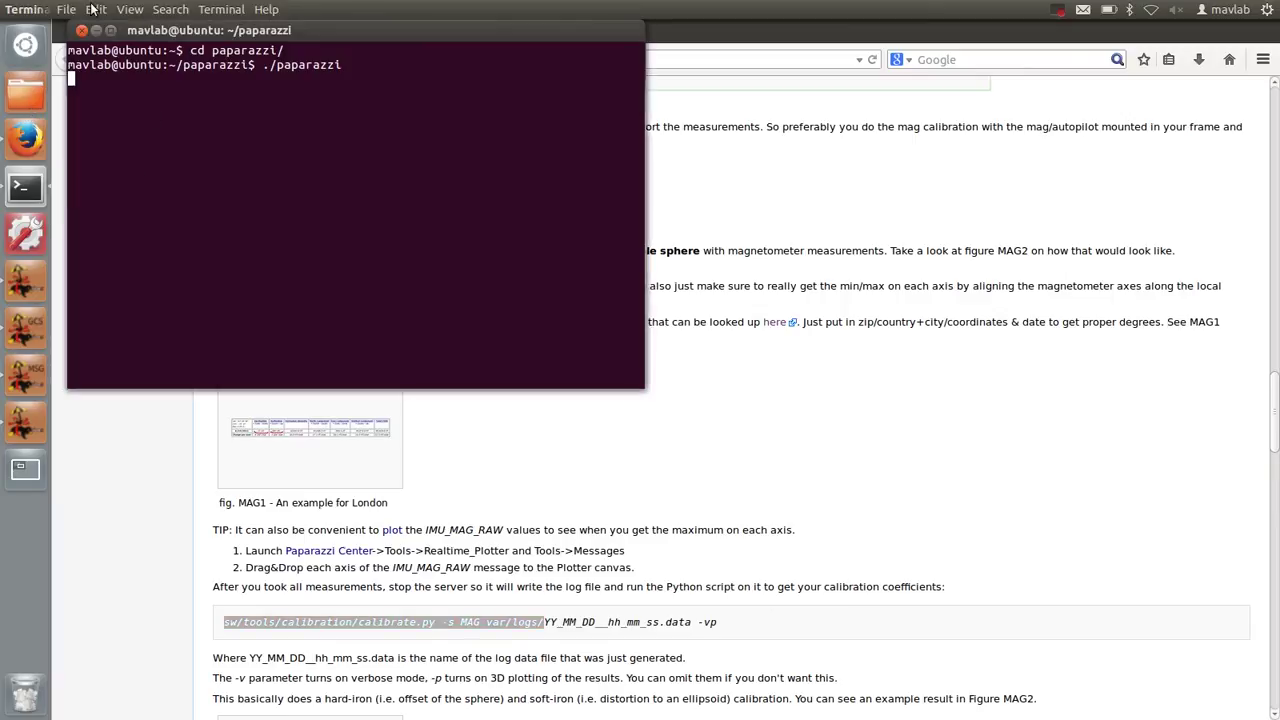
- Paste sw/tools/calibration/calibrate.py -s MAG var/logs/ into a new terminal tab
{"action": "left_click", "coordinate": [68, 9]}
{"action": "left_click", "coordinate": [91, 47]}
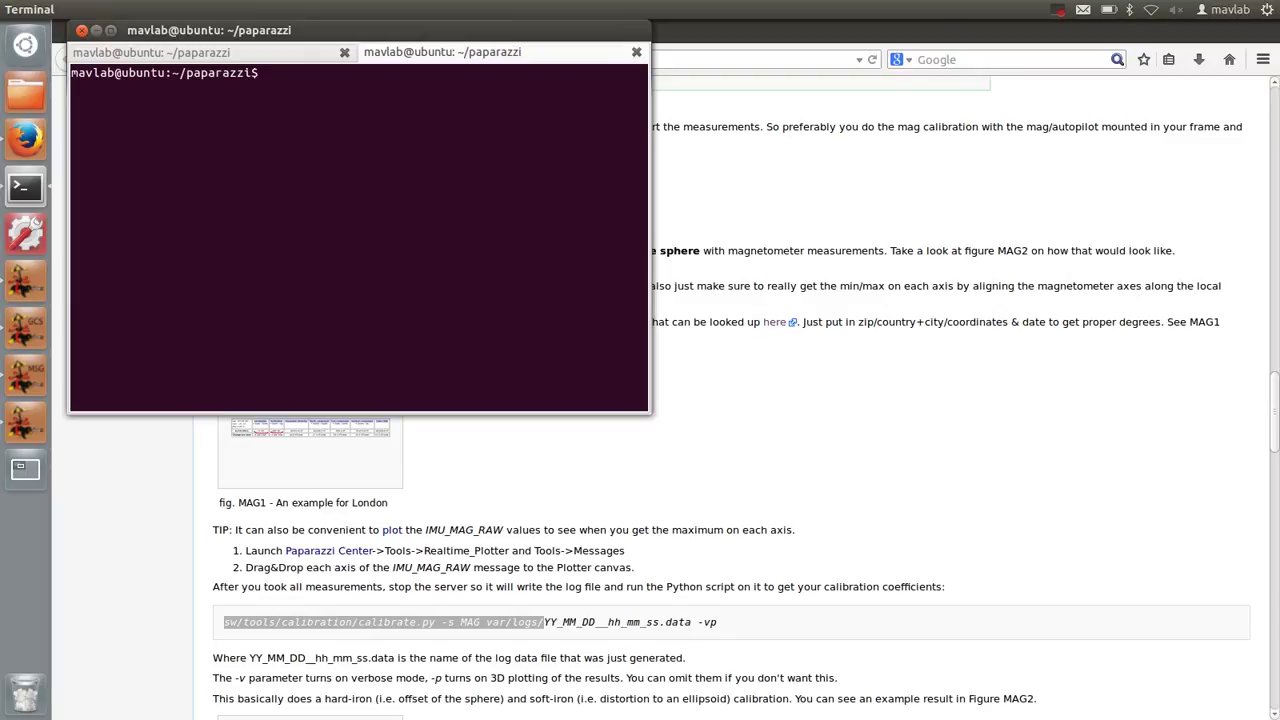
{"action": "key", "text": "ctrl+shift+v"}
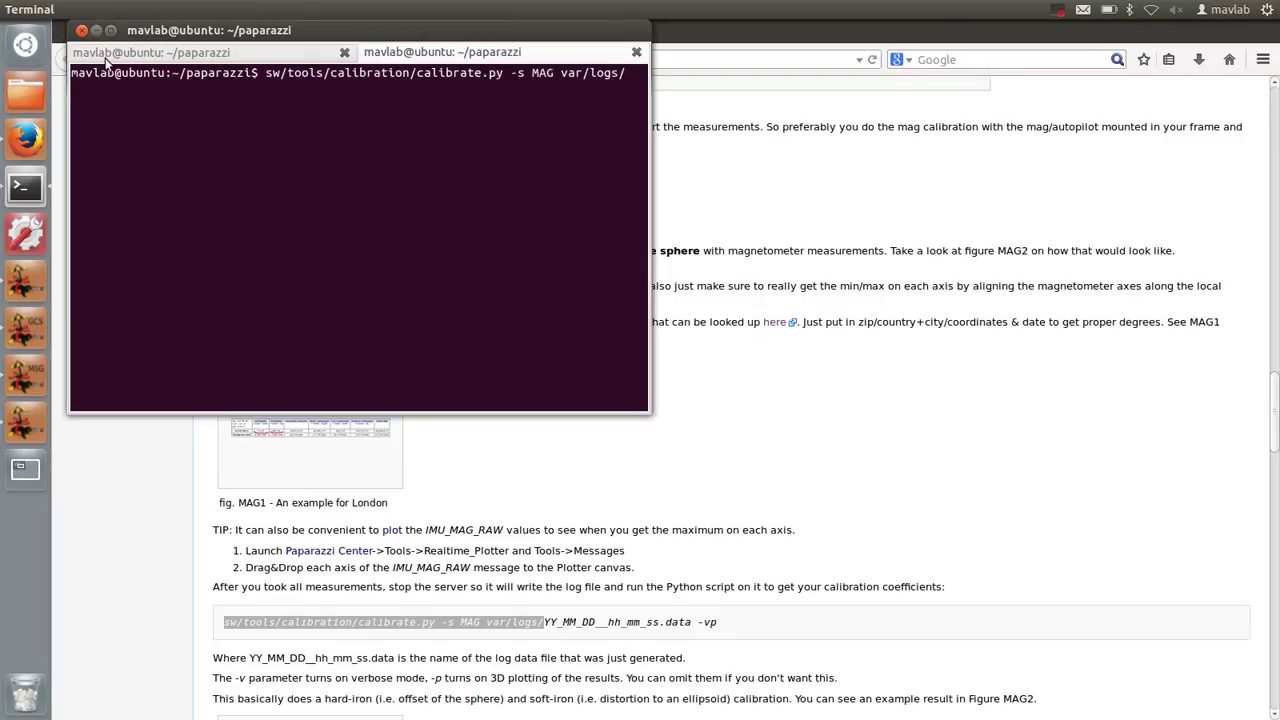
- Browse to the paparazzi/var/logs folder in the file manager
{"action": "left_click", "coordinate": [48, 105]}
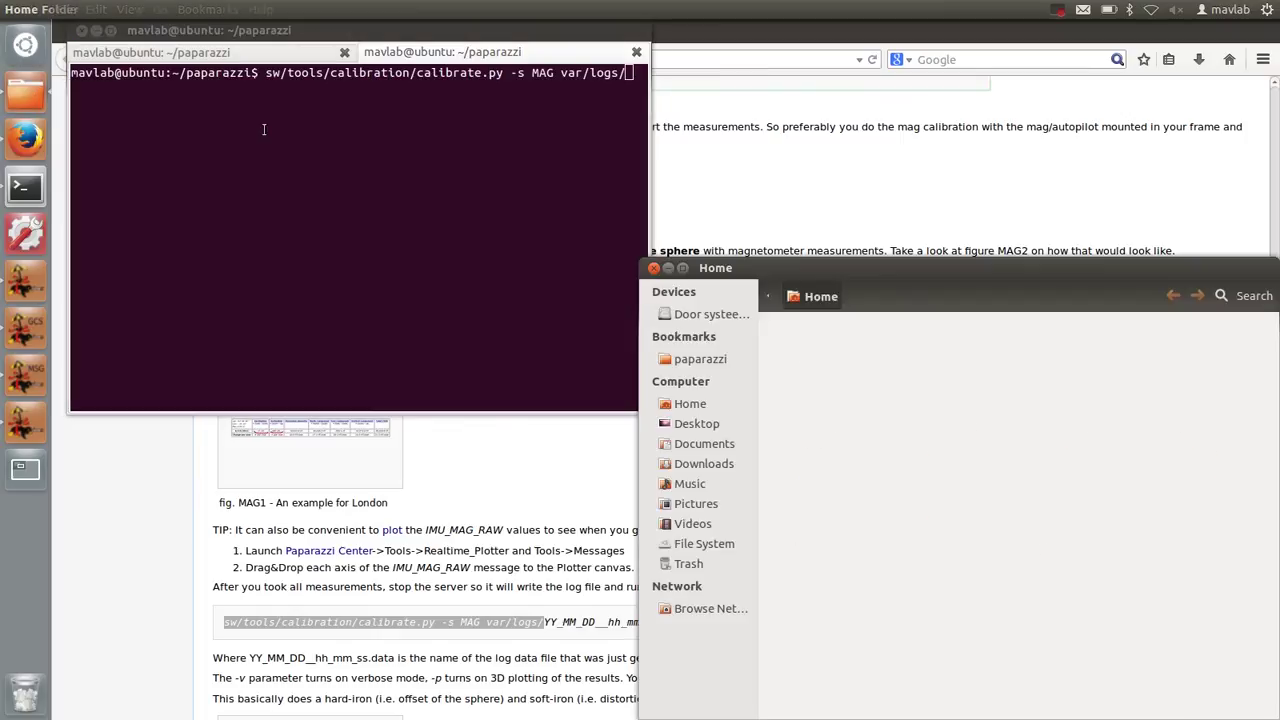
{"action": "left_click", "coordinate": [700, 358]}
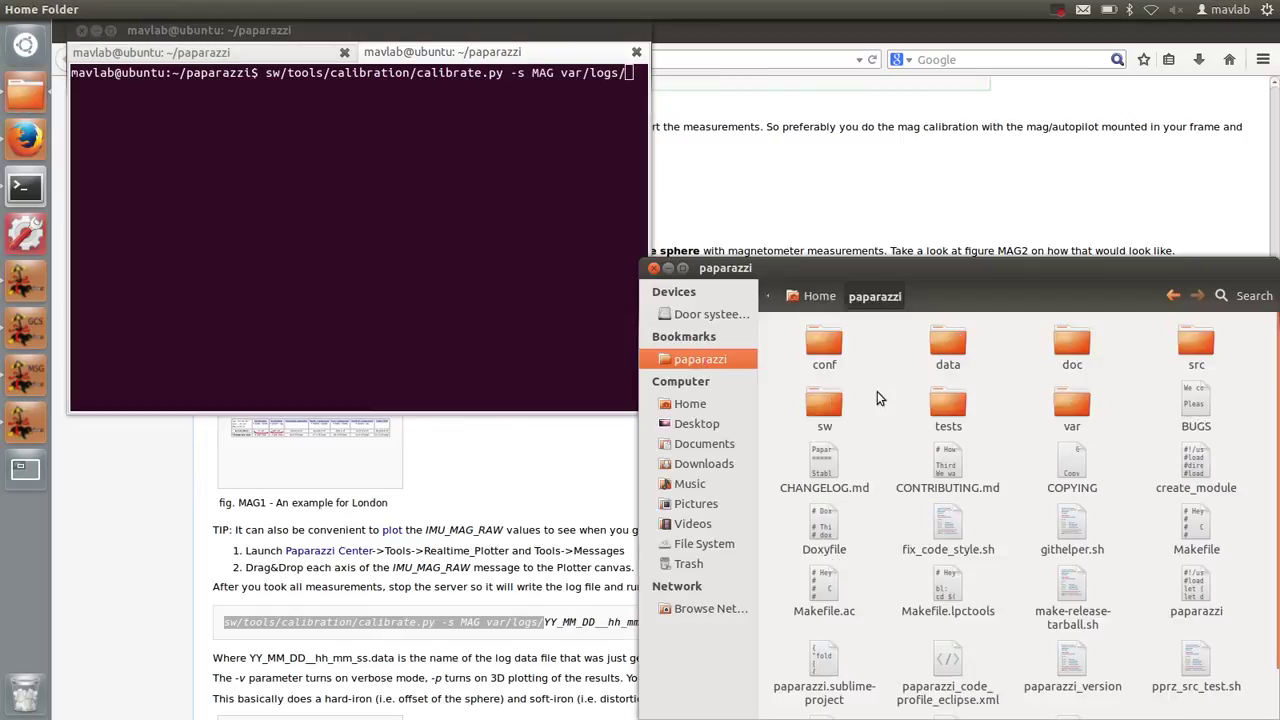
{"action": "double_click", "coordinate": [1068, 404]}
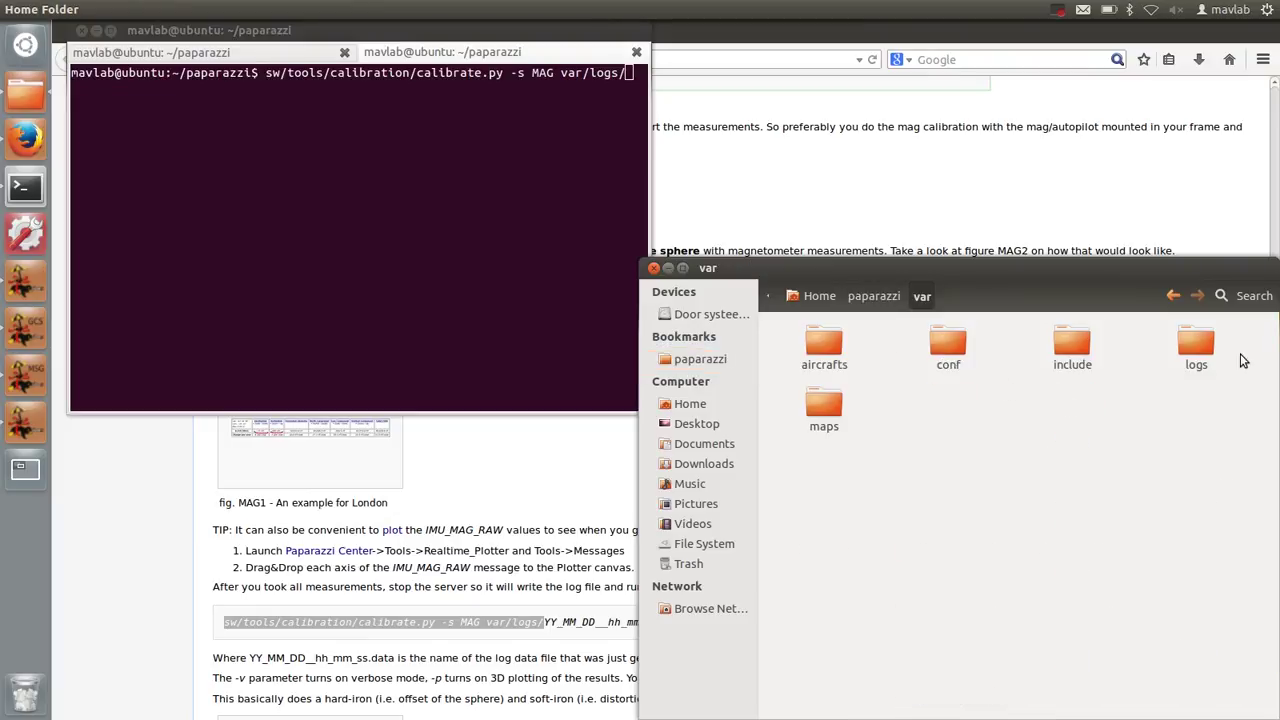
{"action": "double_click", "coordinate": [1195, 340]}
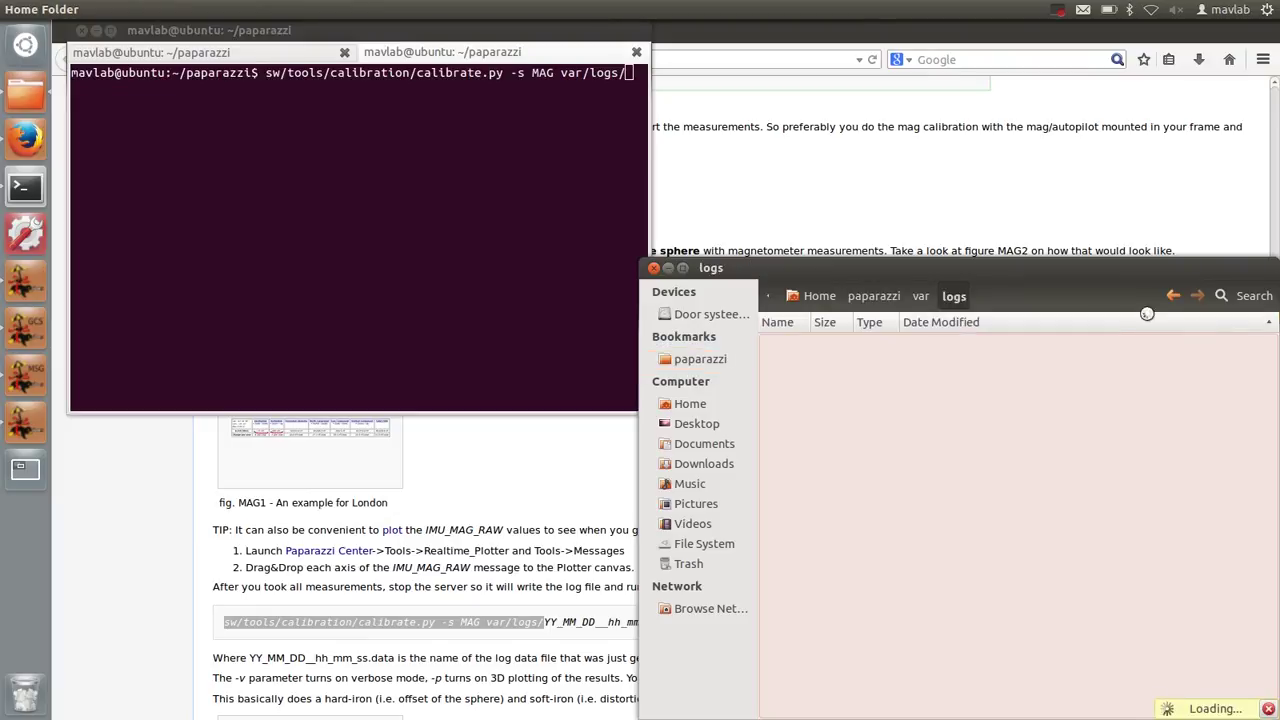
- Copy the newest log file name, 14_11_17__14_37_55.data
{"action": "left_click", "coordinate": [915, 343]}
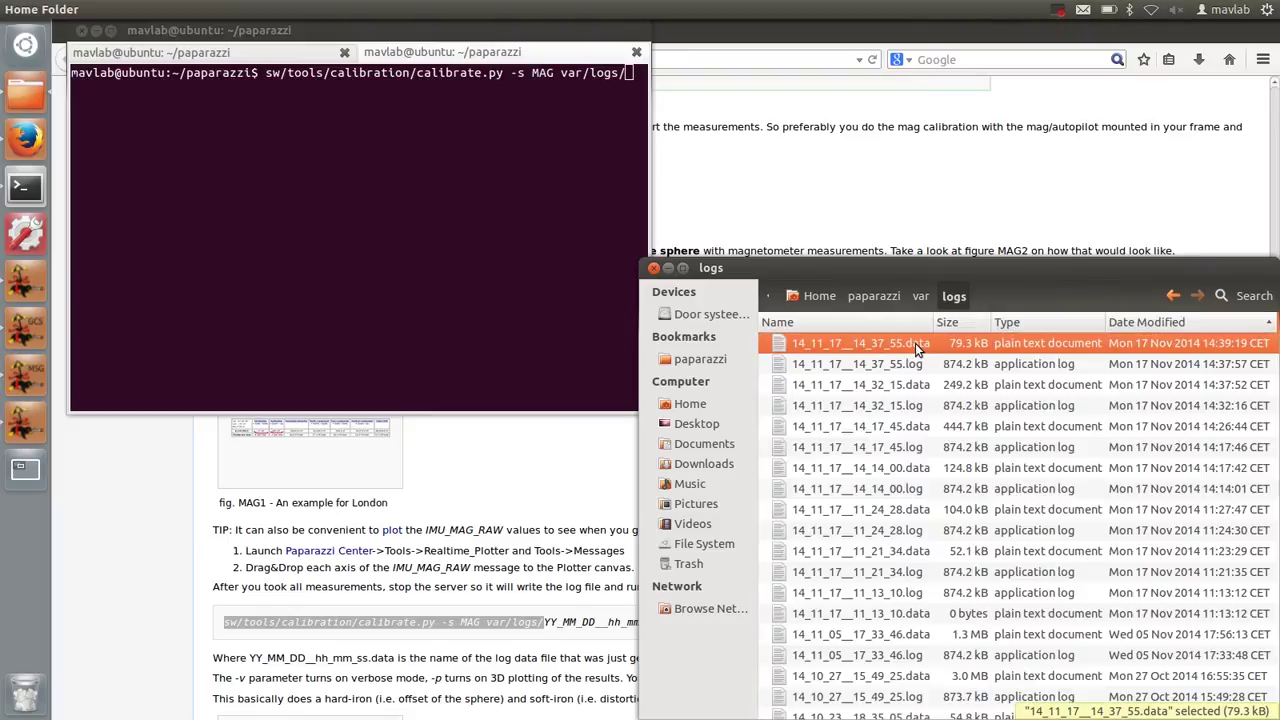
{"action": "right_click", "coordinate": [915, 343]}
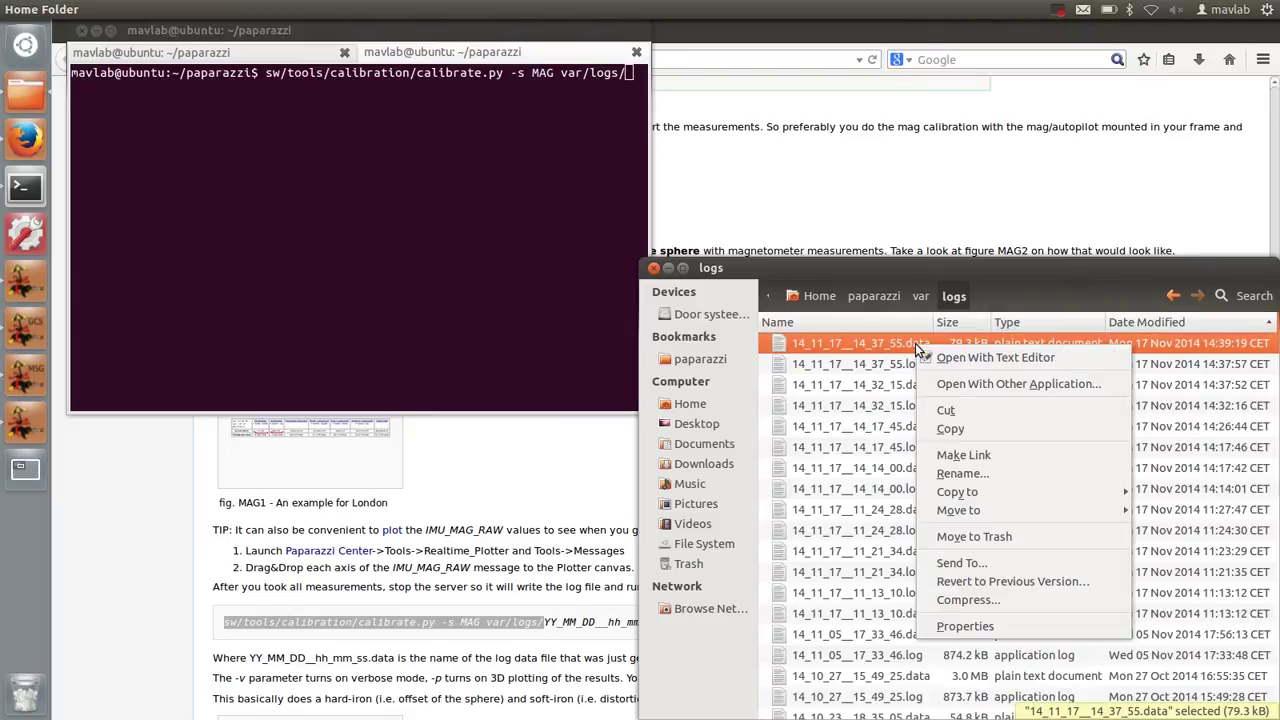
{"action": "left_click", "coordinate": [951, 474]}
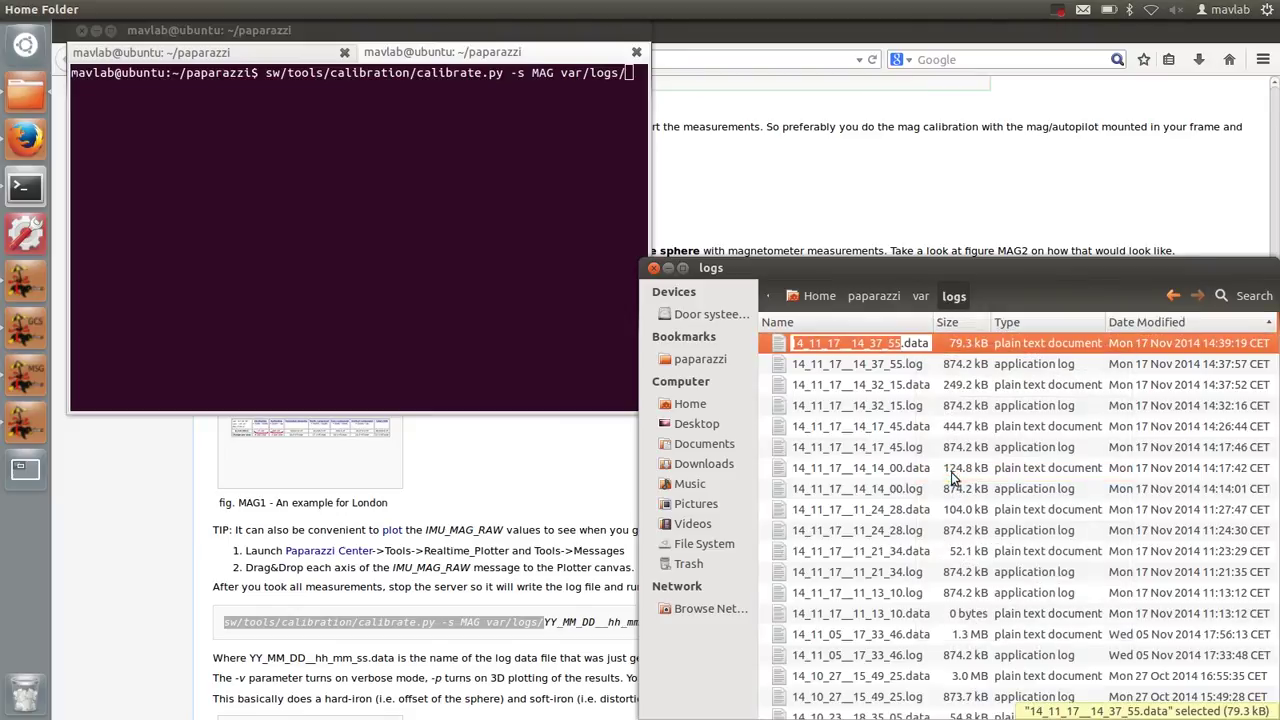
{"action": "left_click", "coordinate": [925, 345]}
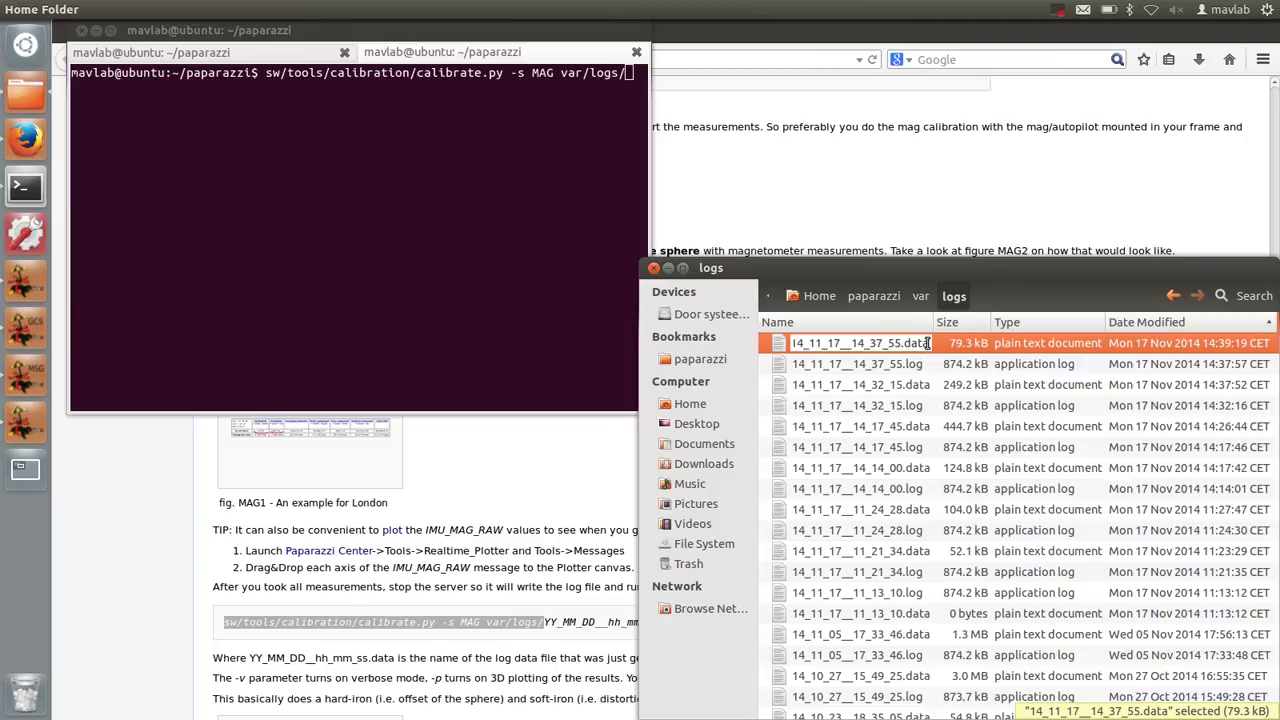
{"action": "left_click_drag", "start_coordinate": [927, 343], "coordinate": [776, 338]}
{"action": "right_click", "coordinate": [800, 343]}
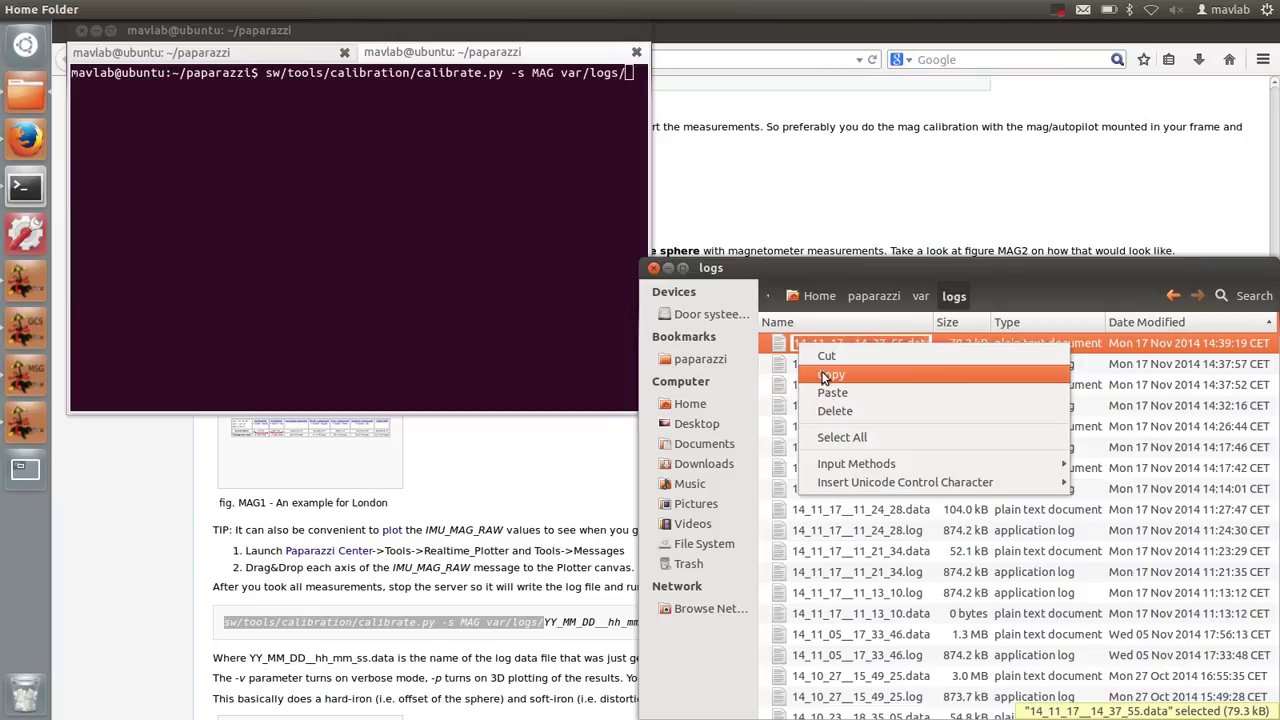
{"action": "left_click", "coordinate": [830, 375]}
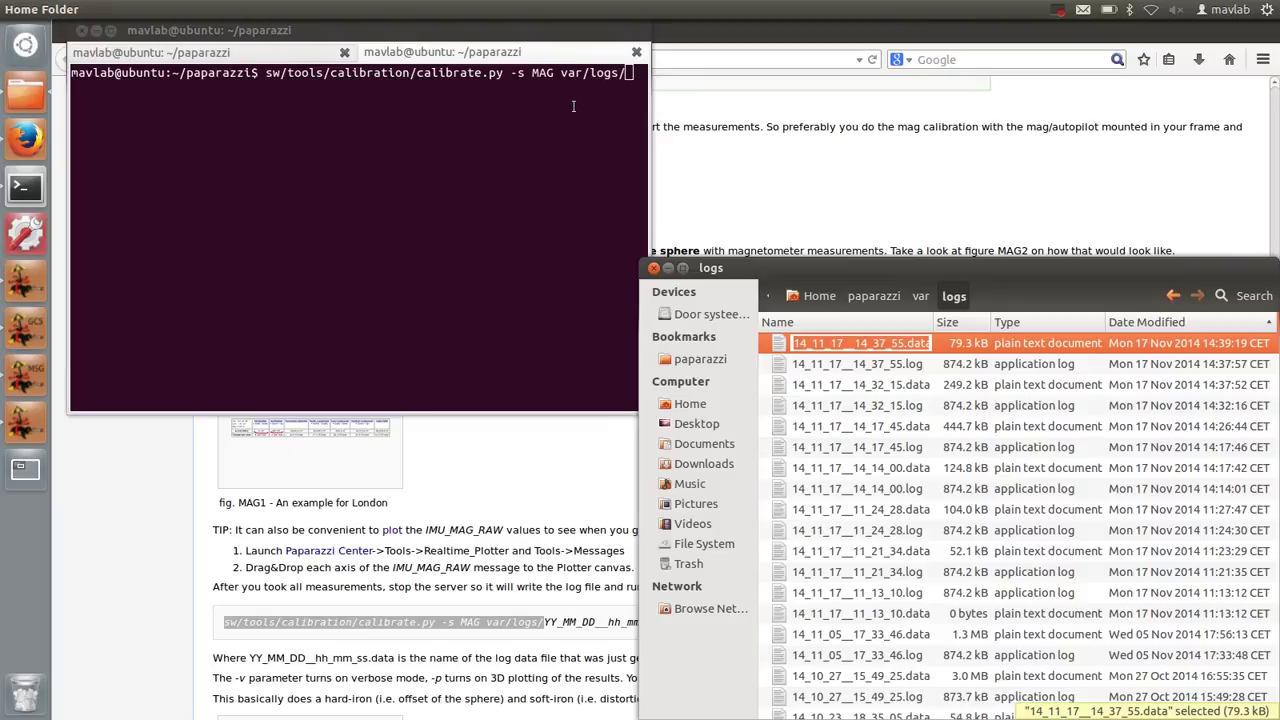
- Run calibrate.py on the 14_11_17__14_37_55.data log with the -vp option
{"action": "left_click", "coordinate": [629, 73]}
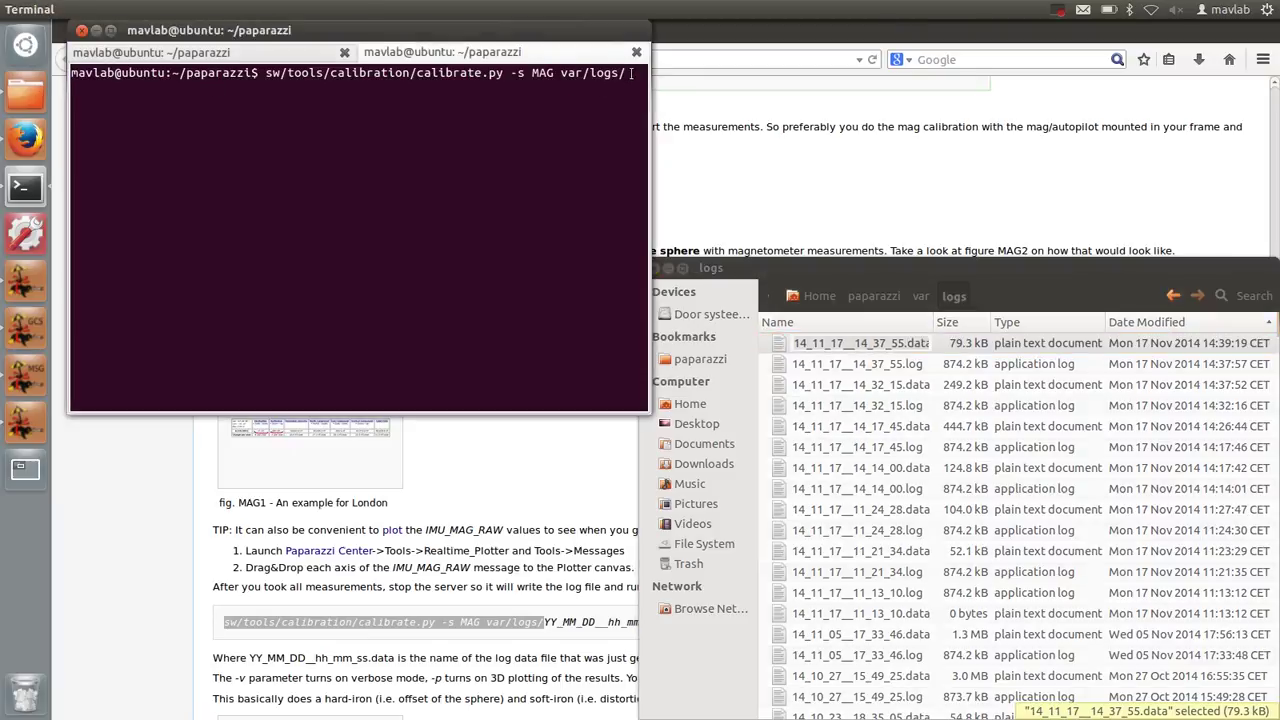
{"action": "key", "text": "ctrl+shift+v"}
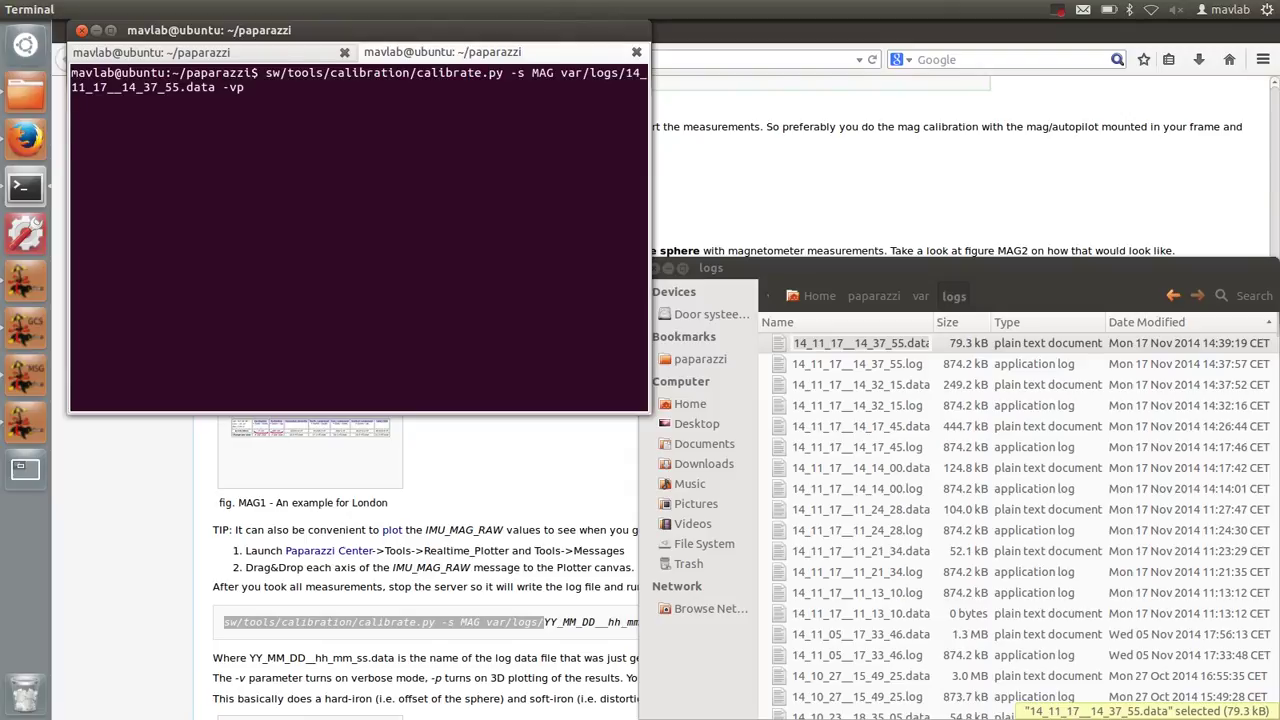
{"action": "type", "text": "-vp"}
{"action": "key", "text": "Return"}
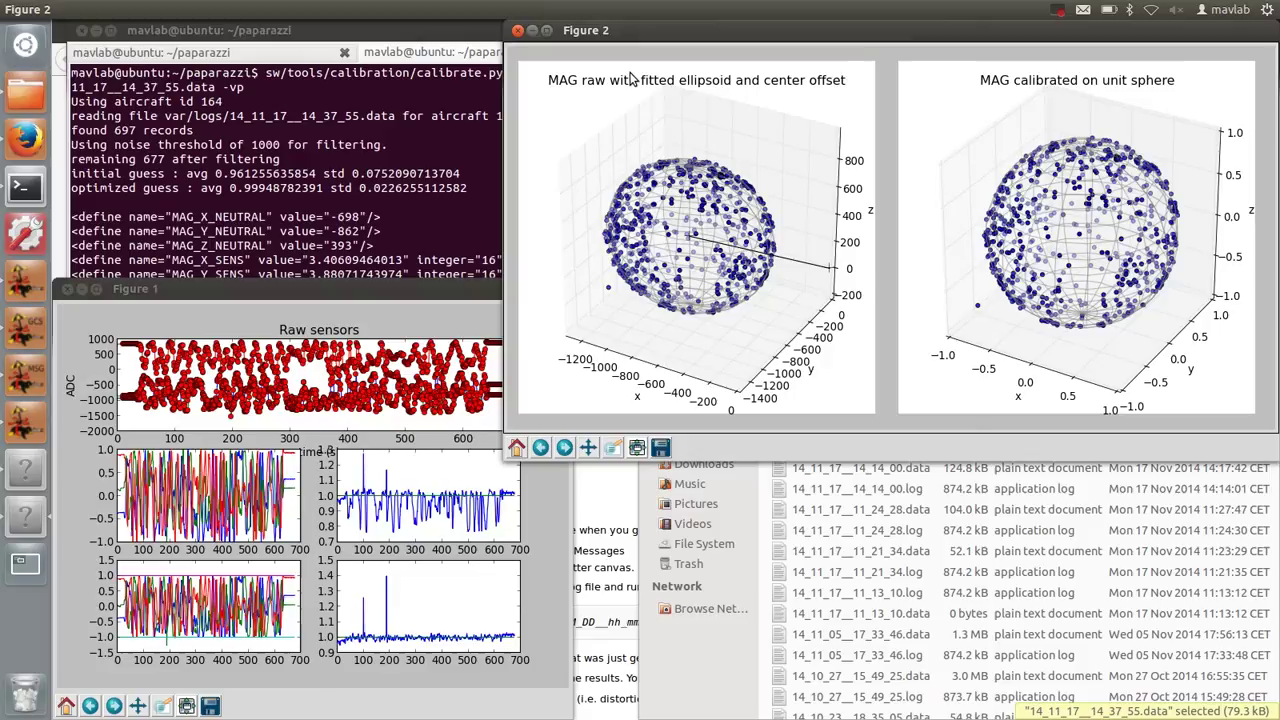
- Copy the six MAG neutral and sensitivity define lines from the output
{"action": "left_click", "coordinate": [368, 231]}
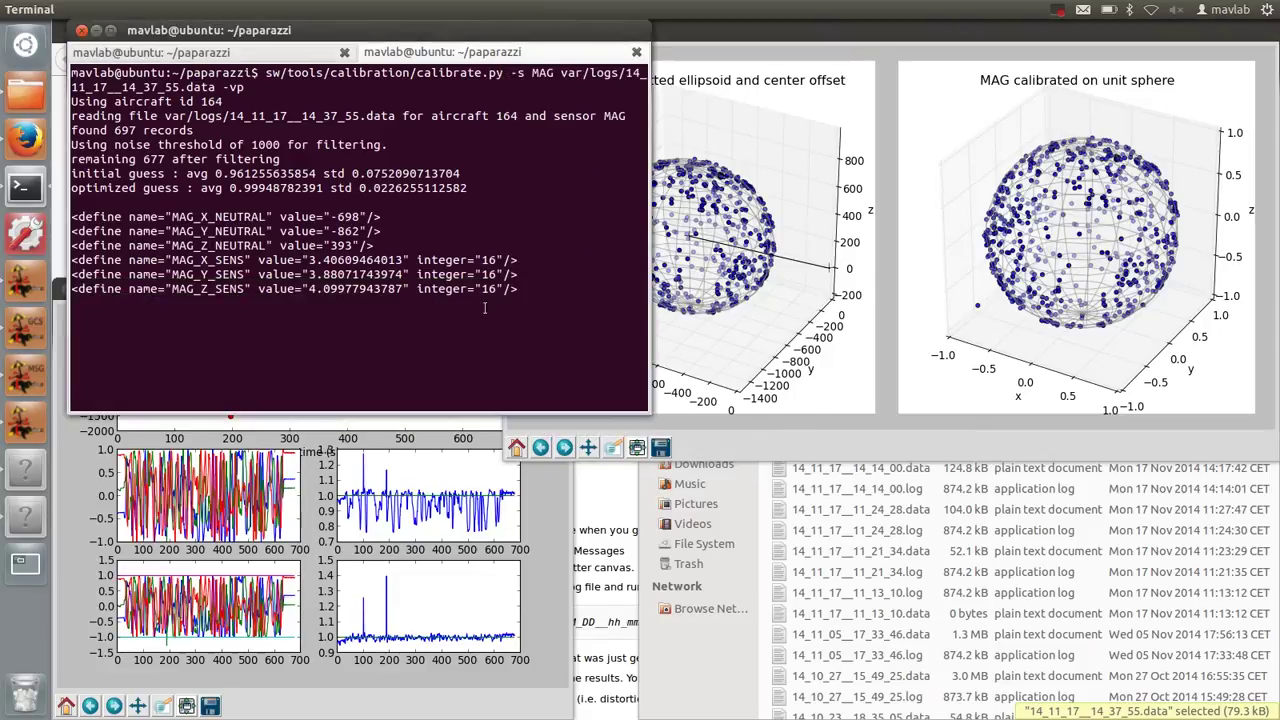
{"action": "left_click_drag", "start_coordinate": [521, 289], "coordinate": [72, 216]}
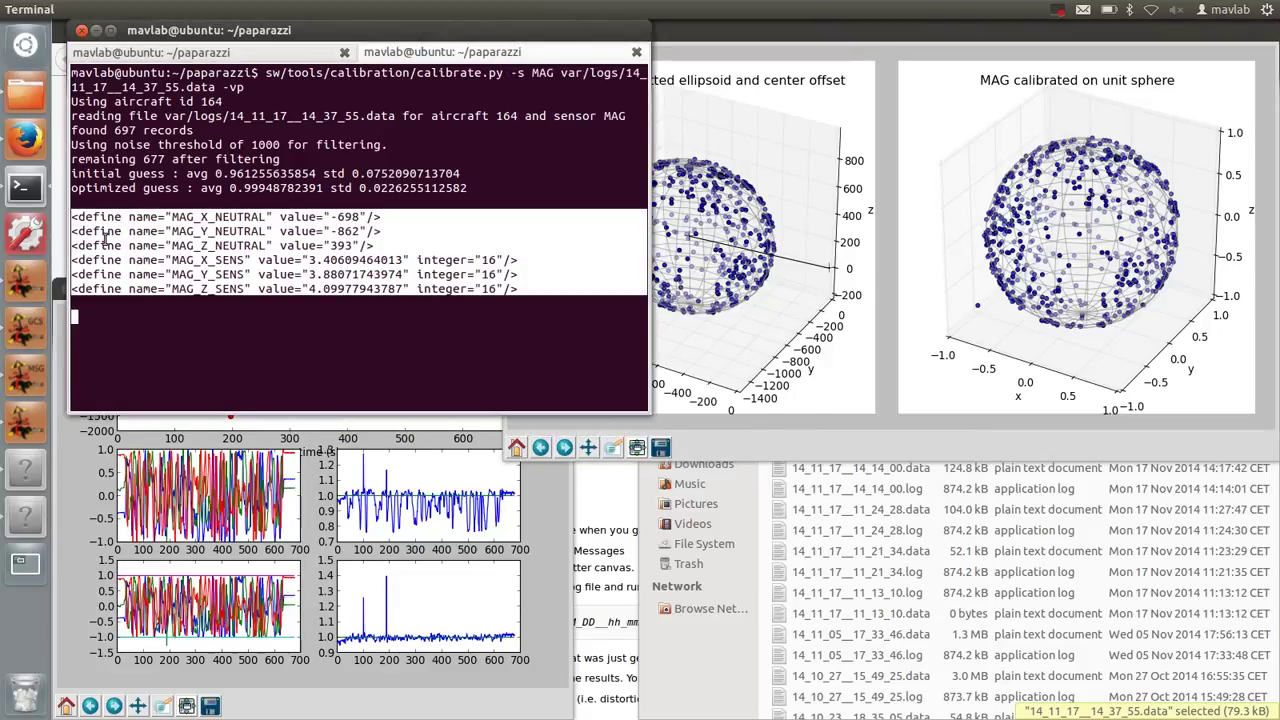
{"action": "right_click", "coordinate": [104, 237]}
{"action": "left_click", "coordinate": [125, 323]}
- Open the ladybird_lisa_s.xml airframe file and locate the old magnetometer calibration lines
{"action": "left_click", "coordinate": [25, 282]}
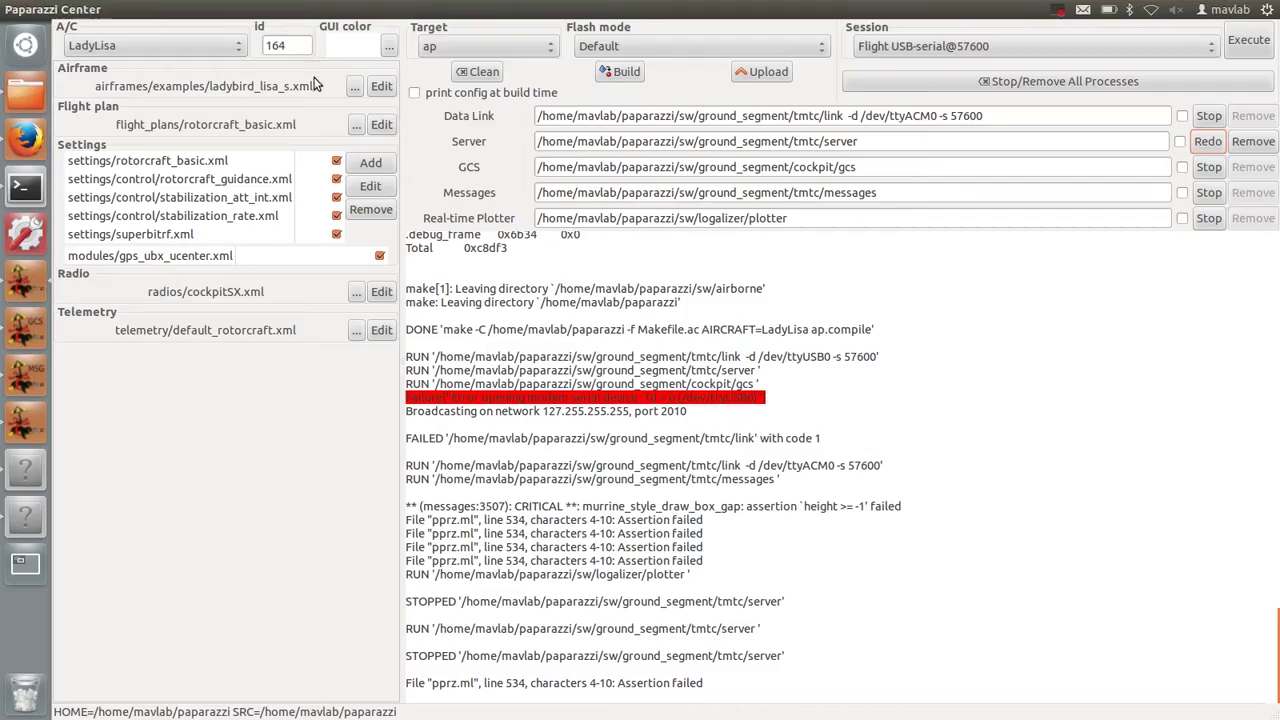
{"action": "left_click", "coordinate": [374, 88]}
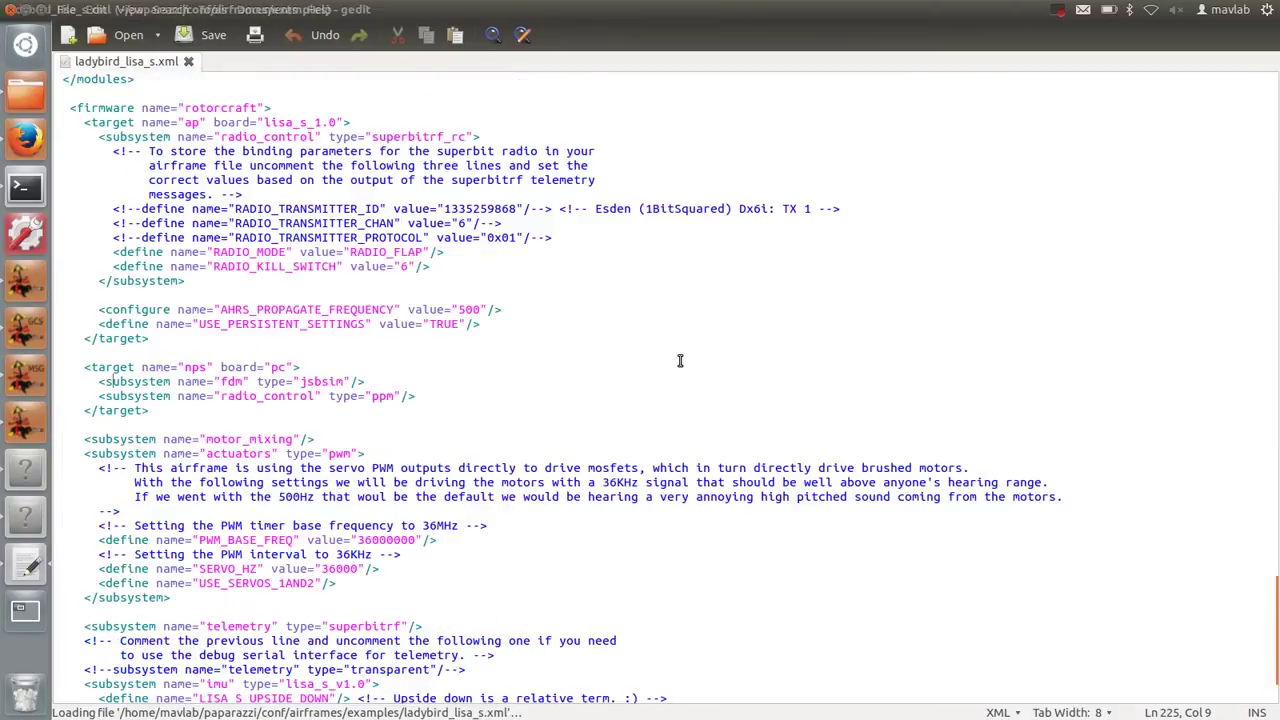
{"action": "scroll", "coordinate": [680, 358], "scroll_direction": "down", "scroll_amount": 2}
{"action": "scroll", "coordinate": [680, 360], "scroll_direction": "up", "scroll_amount": 15}
{"action": "scroll", "coordinate": [680, 360], "scroll_direction": "up", "scroll_amount": 20}
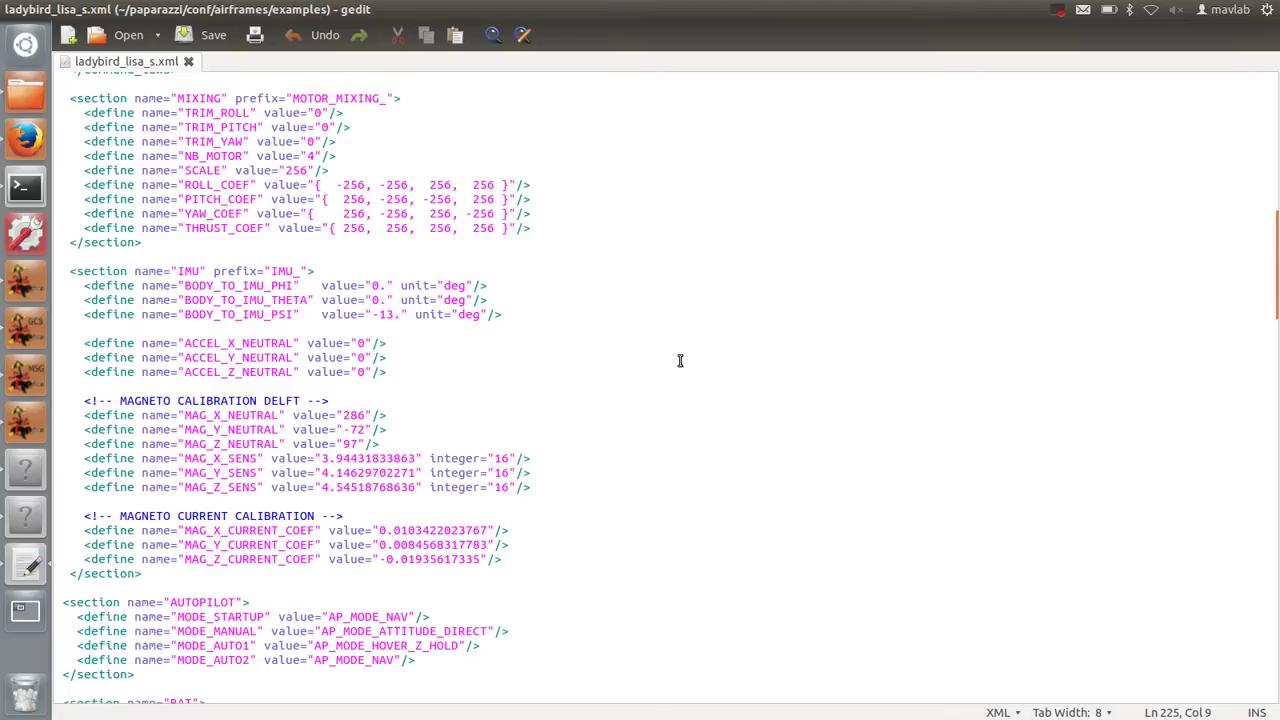
{"action": "scroll", "coordinate": [680, 360], "scroll_direction": "down", "scroll_amount": 1}
{"action": "left_click_drag", "start_coordinate": [680, 360], "coordinate": [523, 469]}
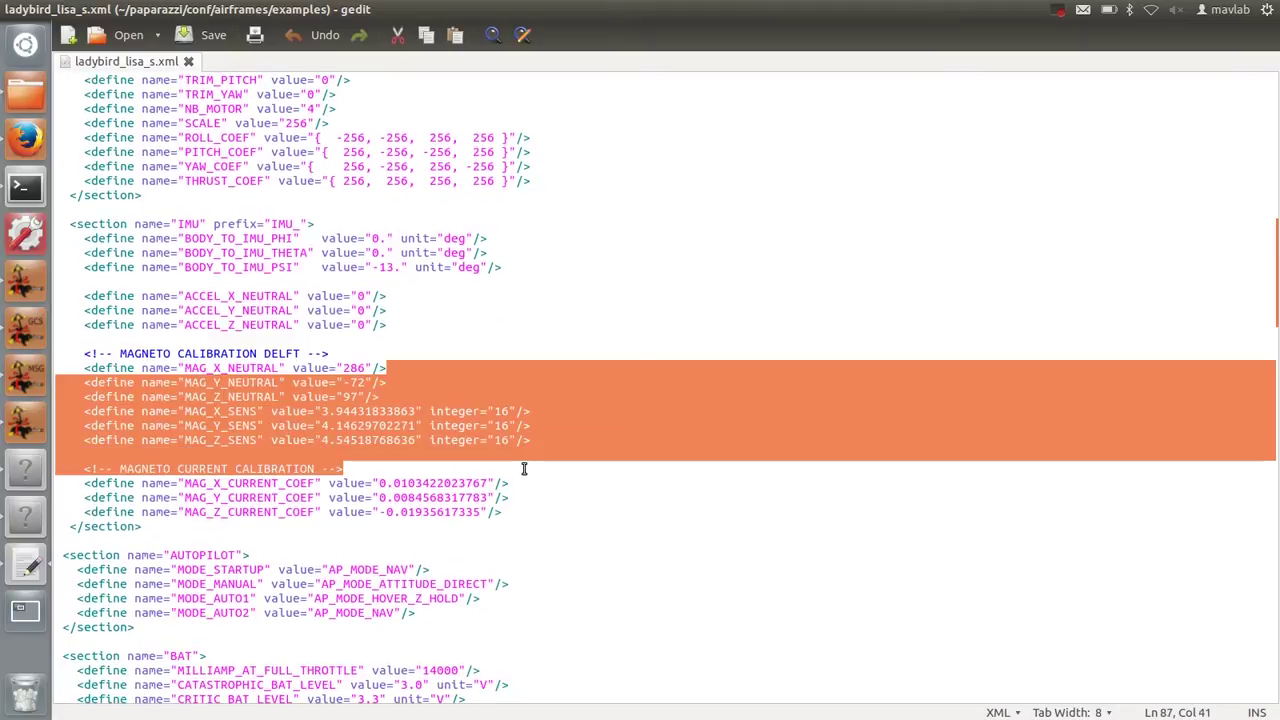
{"action": "left_click", "coordinate": [540, 454]}
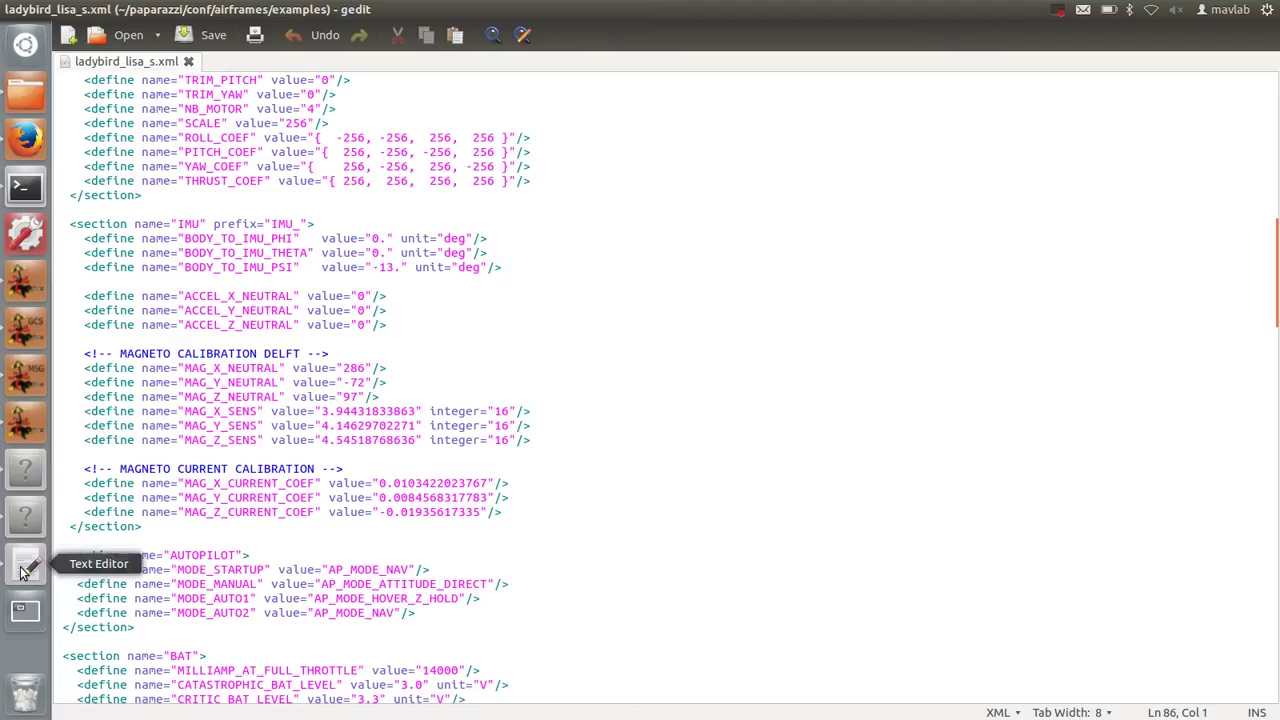
- Replace the old MAG lines with the new defines (neutrals -698, -862, 393), save and close
{"action": "left_click", "coordinate": [22, 192]}
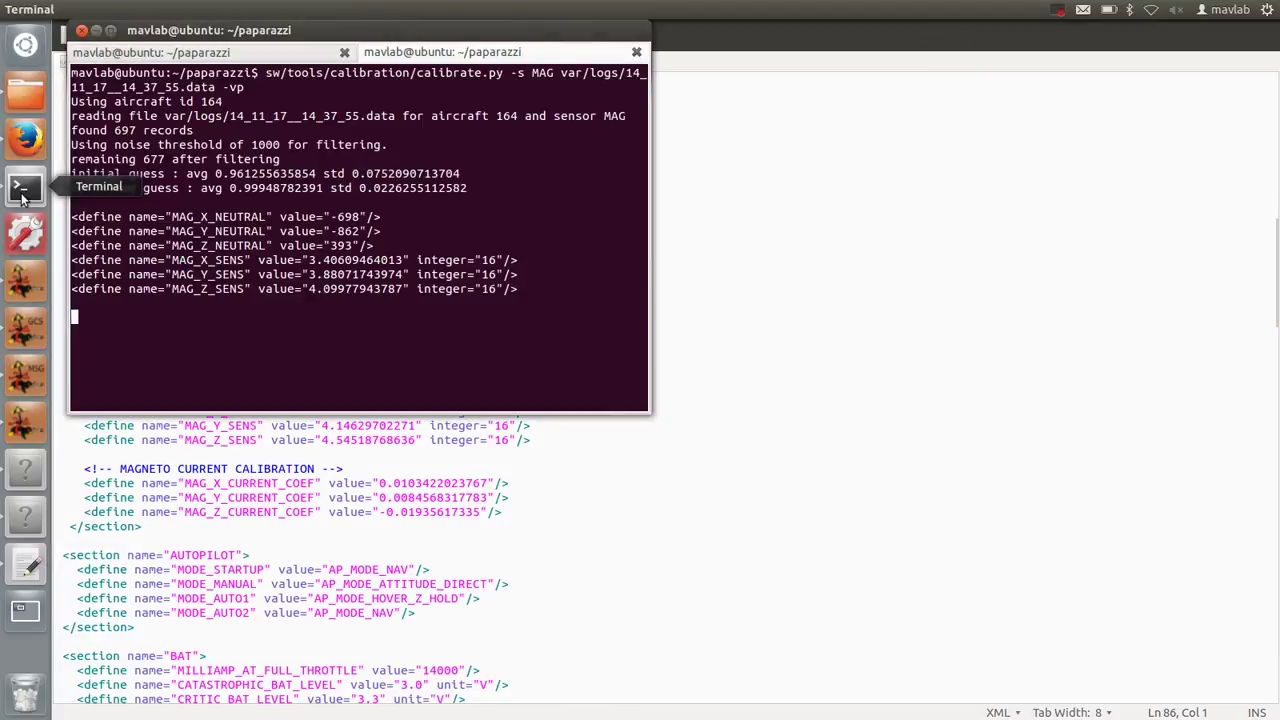
{"action": "left_click", "coordinate": [491, 478]}
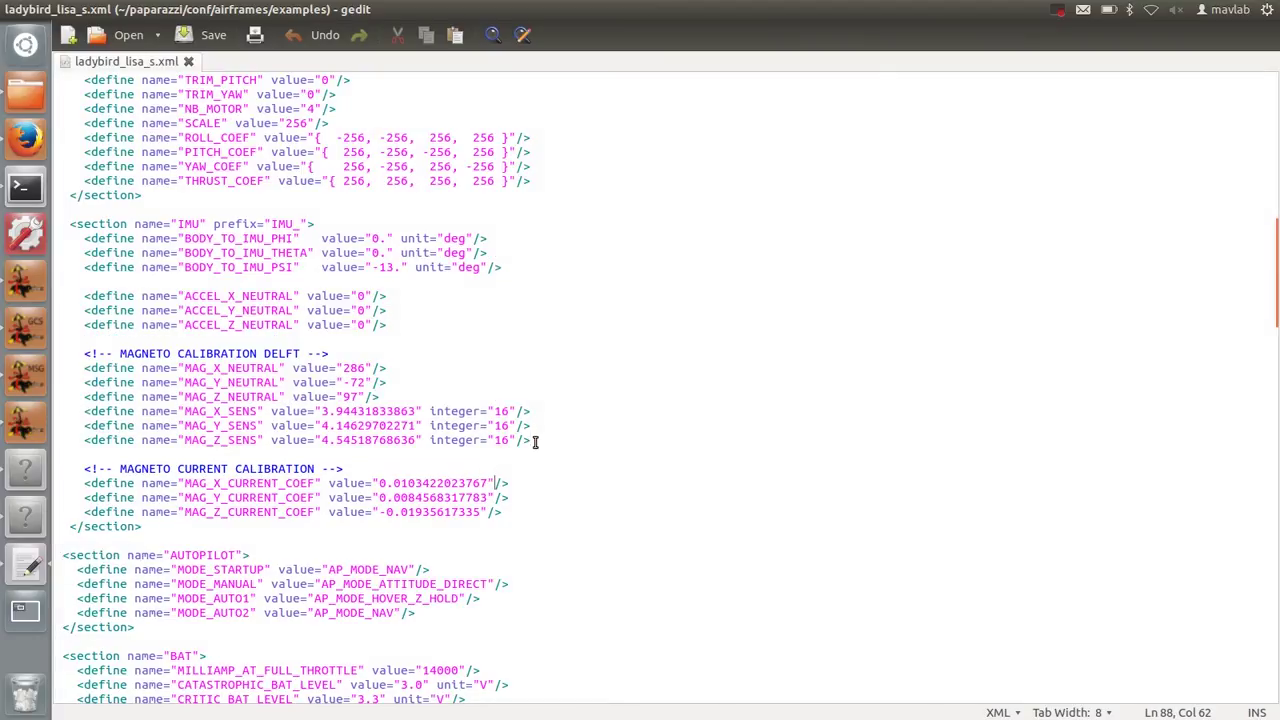
{"action": "left_click_drag", "start_coordinate": [531, 440], "coordinate": [55, 366]}
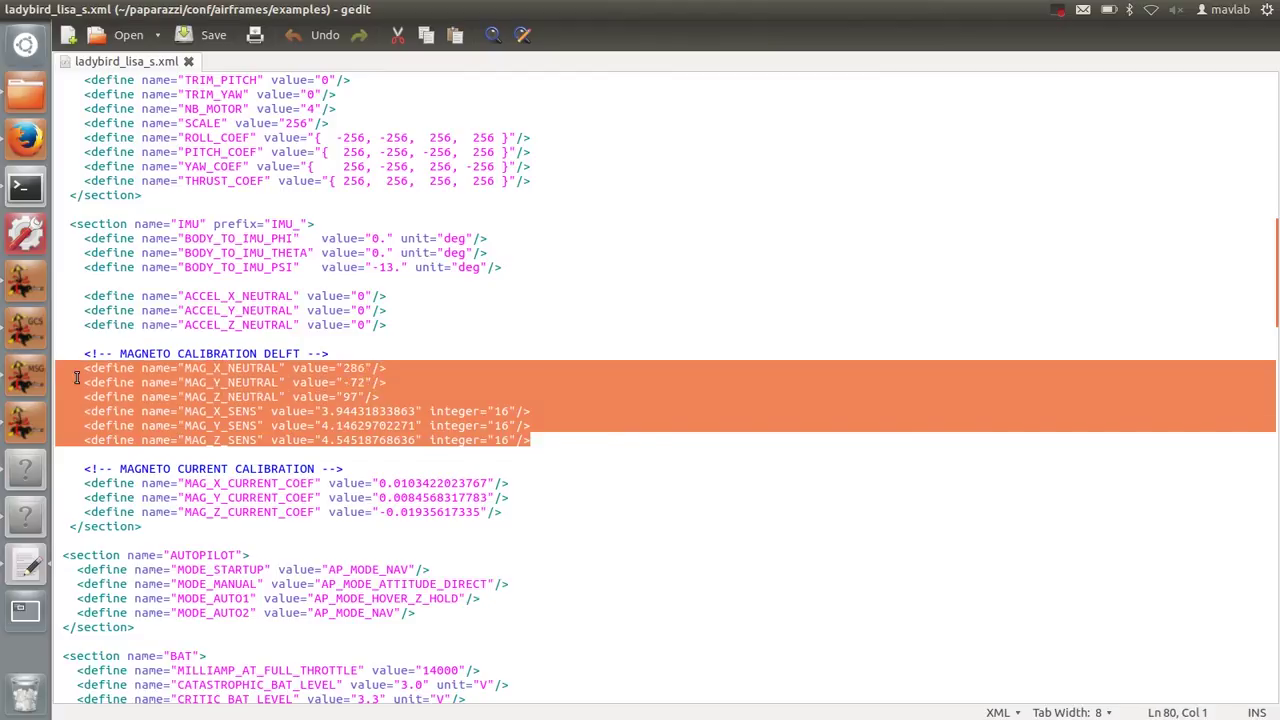
{"action": "right_click", "coordinate": [75, 376]}
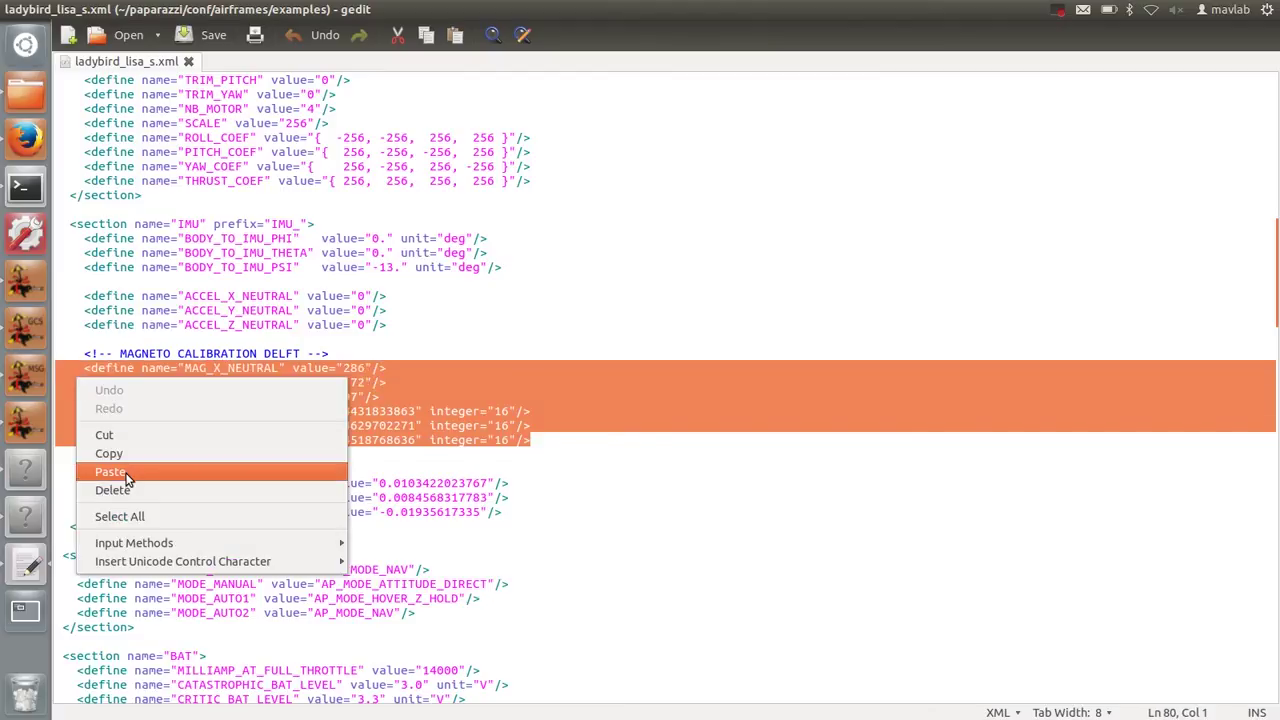
{"action": "left_click", "coordinate": [127, 476]}
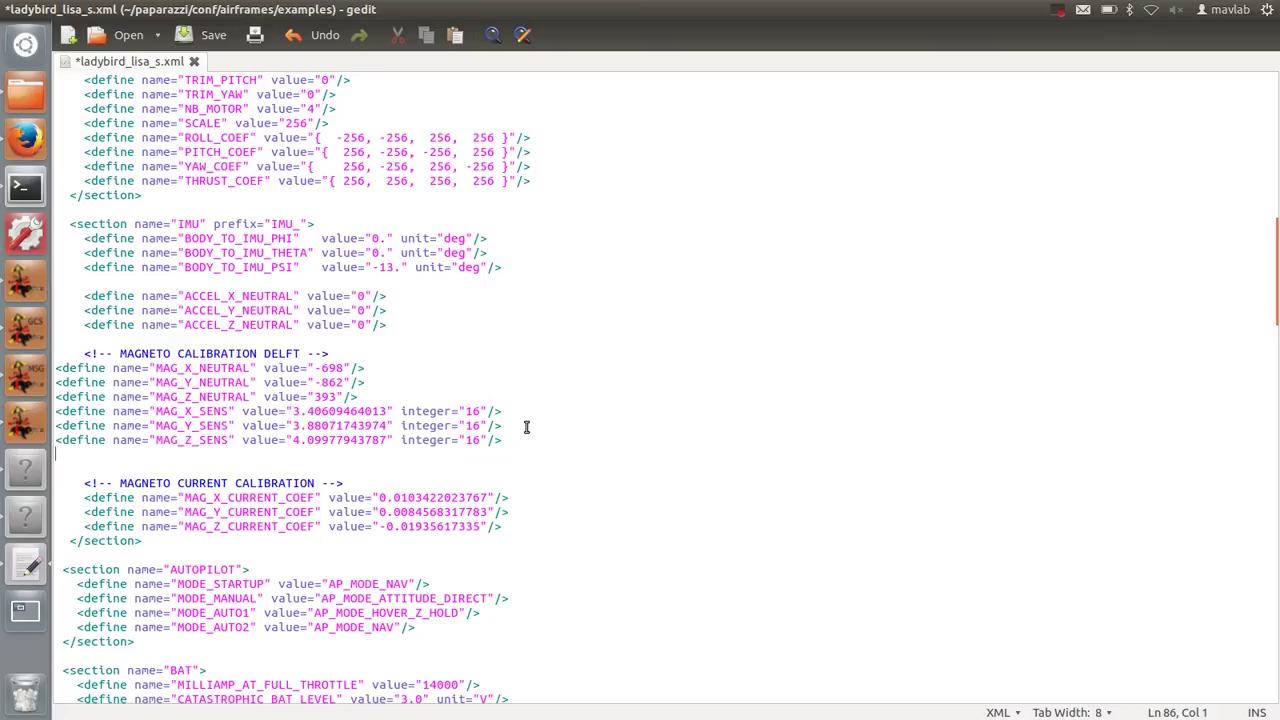
{"action": "left_click", "coordinate": [197, 40]}
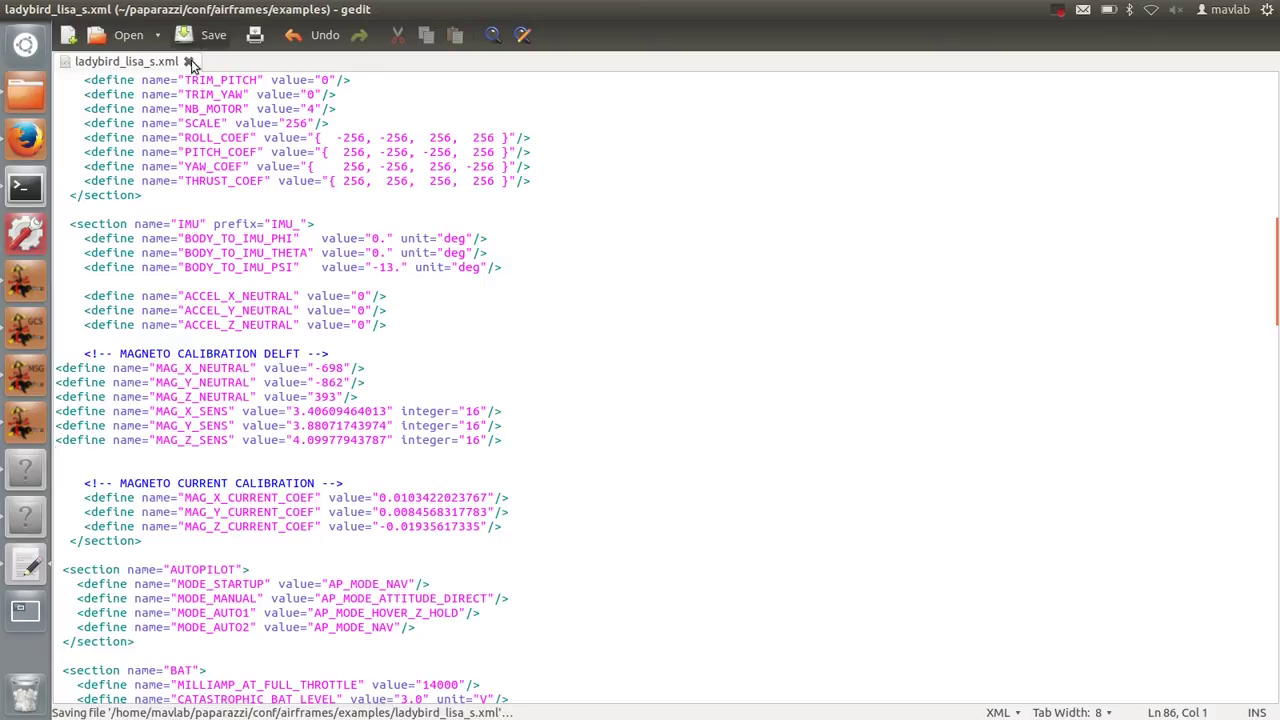
{"action": "key", "text": "ctrl+q"}
- Maximize the GCS and set the send_imu_mag module to START under Modules
{"action": "left_click", "coordinate": [25, 328]}
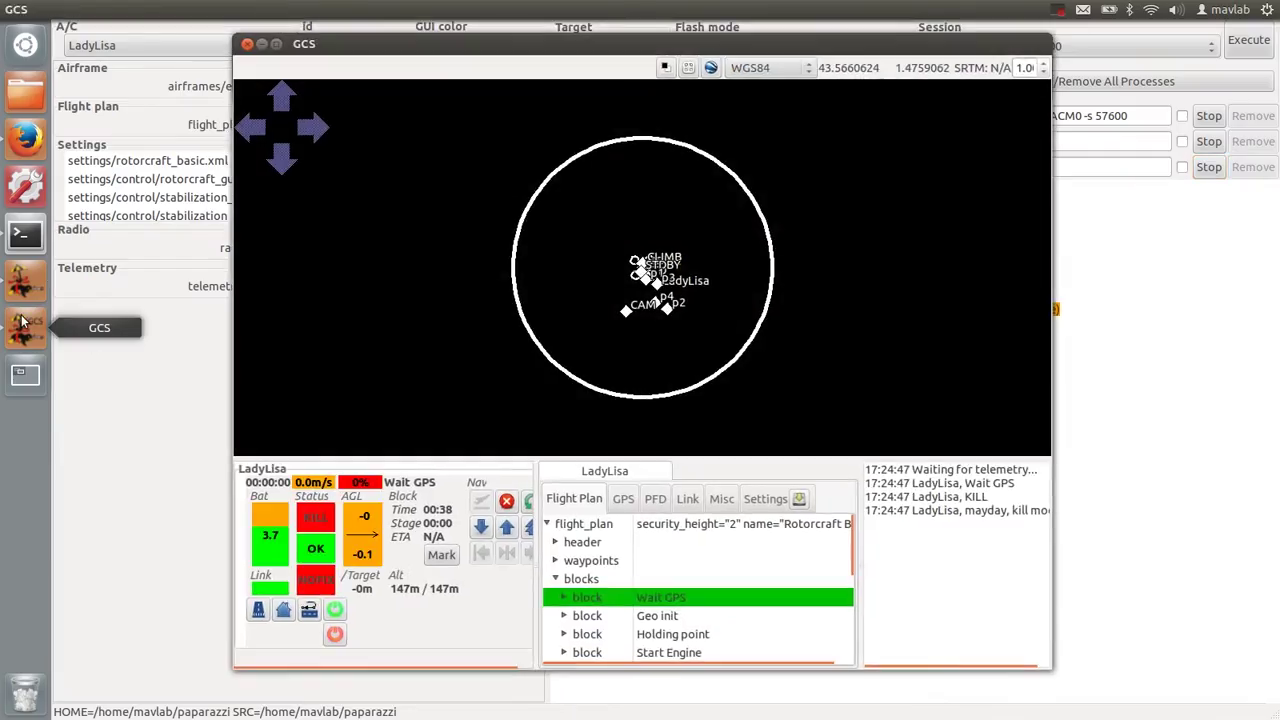
{"action": "left_click", "coordinate": [276, 44]}
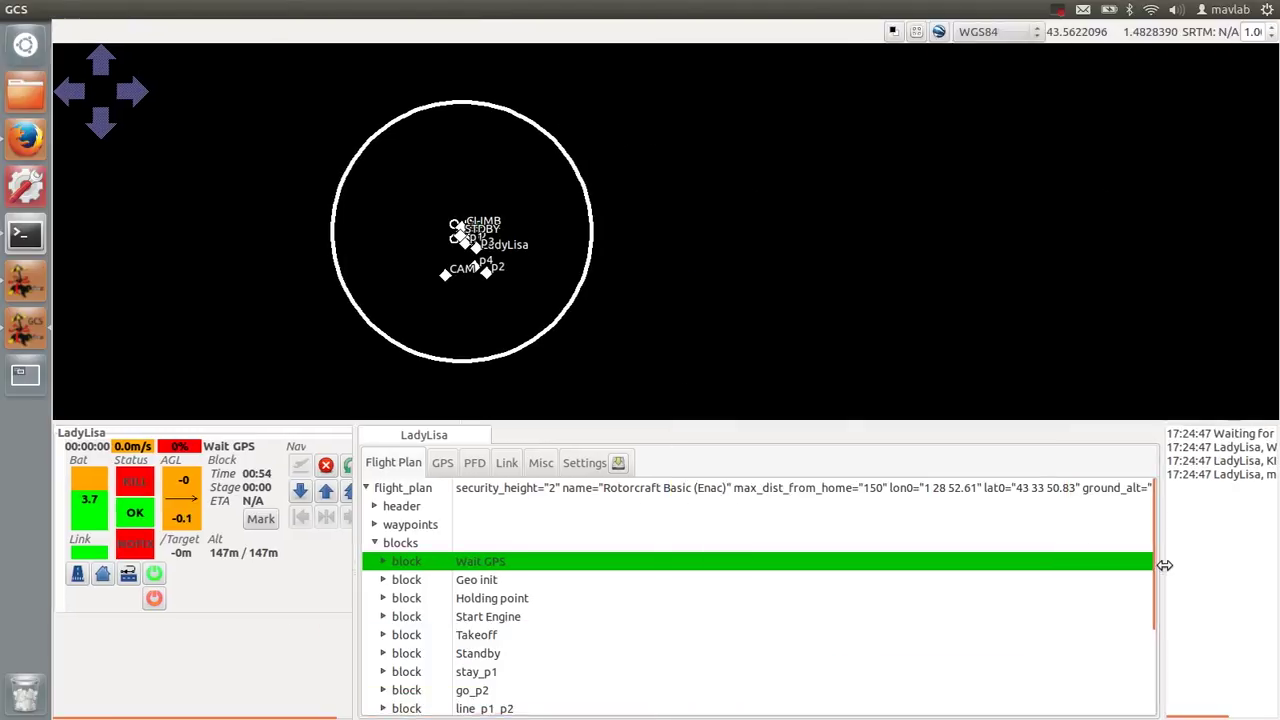
{"action": "left_click", "coordinate": [592, 465]}
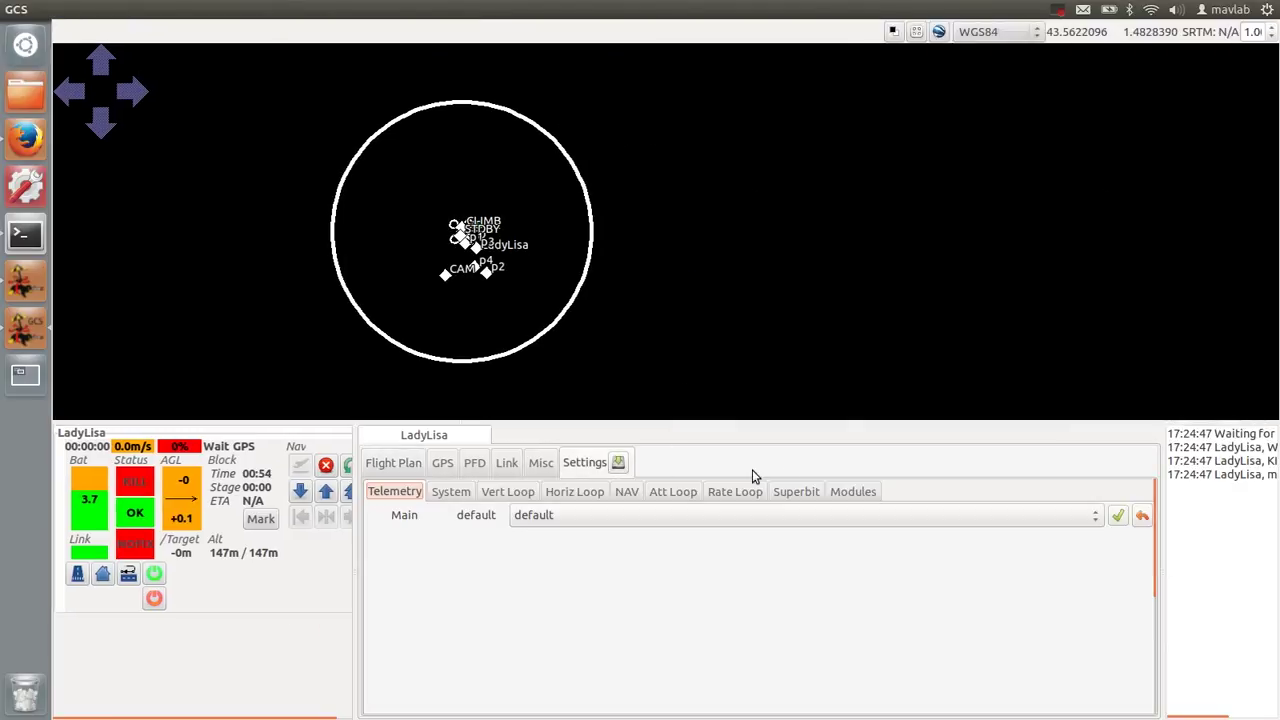
{"action": "left_click", "coordinate": [845, 491]}
{"action": "left_click", "coordinate": [517, 540]}
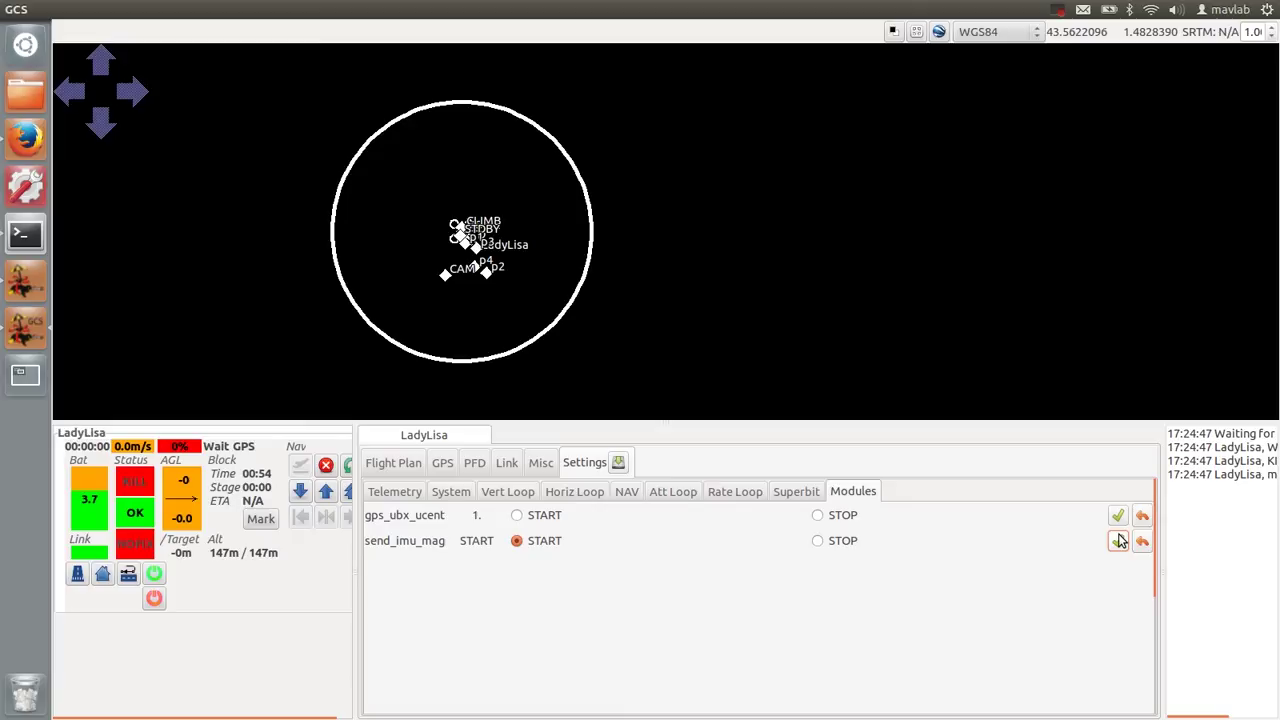
- Open the Messages viewer on IMU_MAG_CURRENT_CALIBRATION (mx, my, mz, current) in an enlarged window
{"action": "left_click", "coordinate": [27, 280]}
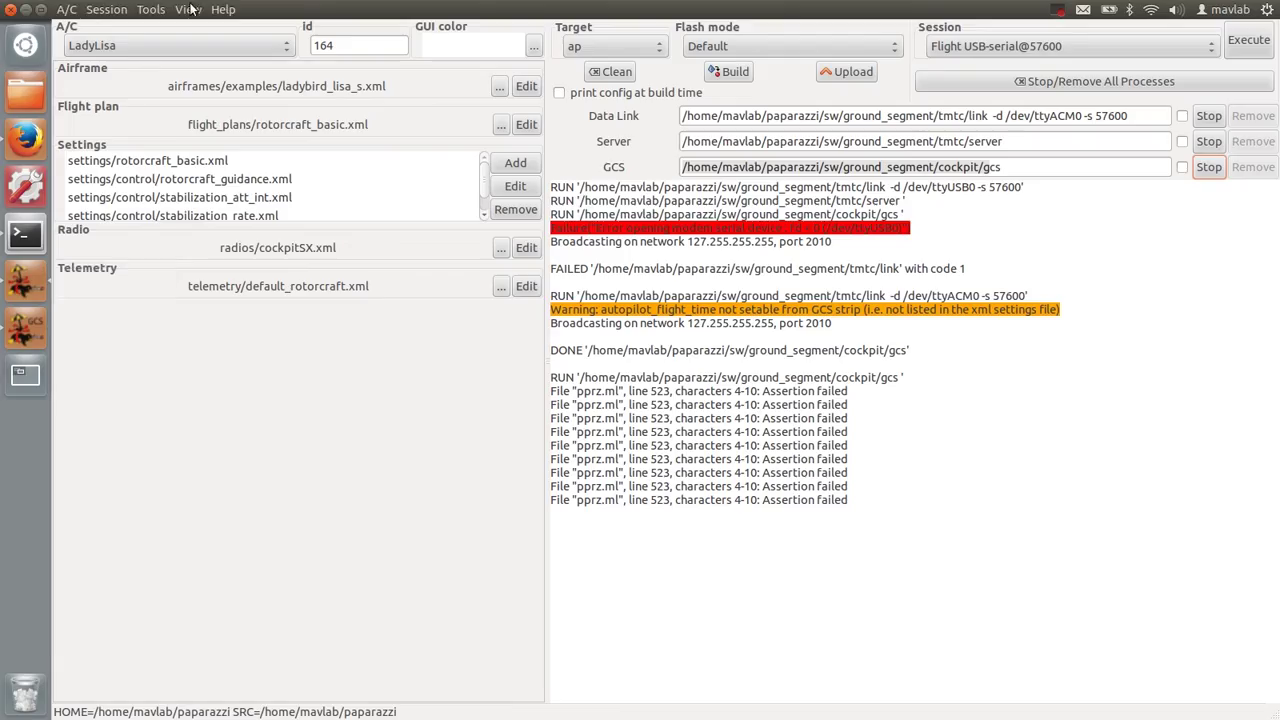
{"action": "left_click", "coordinate": [151, 9]}
{"action": "left_click", "coordinate": [191, 254]}
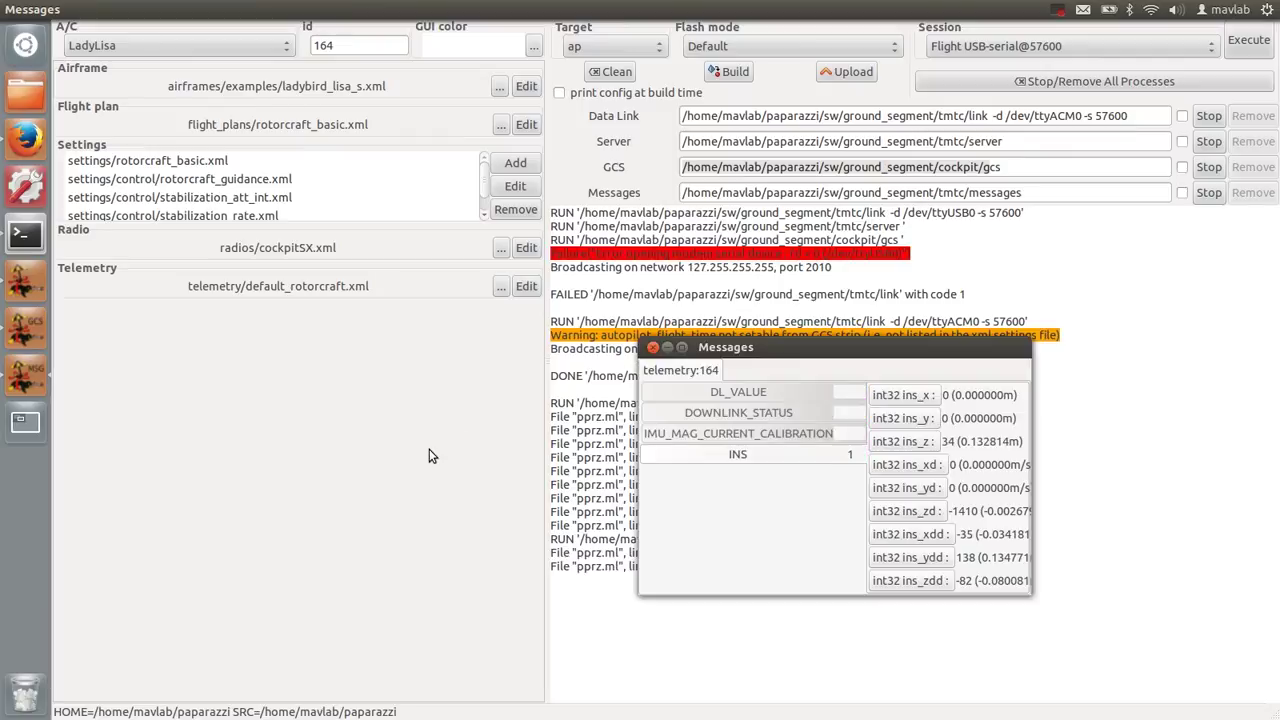
{"action": "left_click_drag", "start_coordinate": [847, 345], "coordinate": [658, 138]}
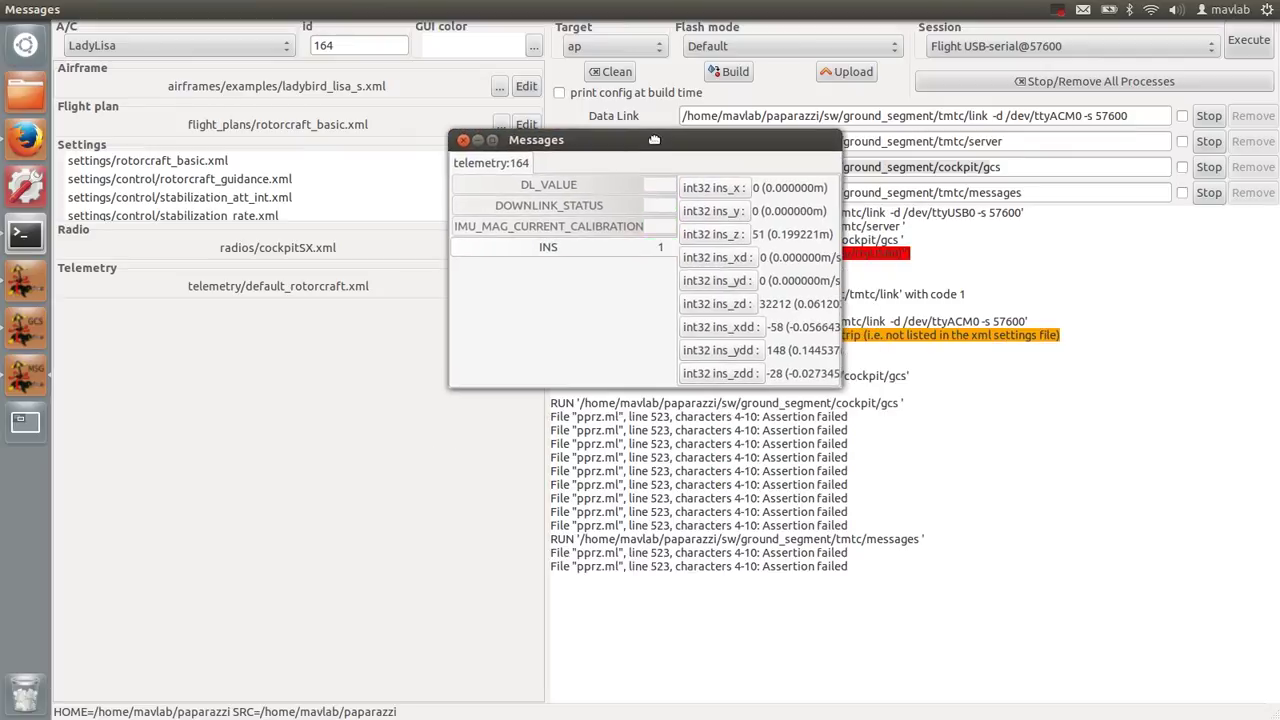
{"action": "left_click", "coordinate": [589, 225]}
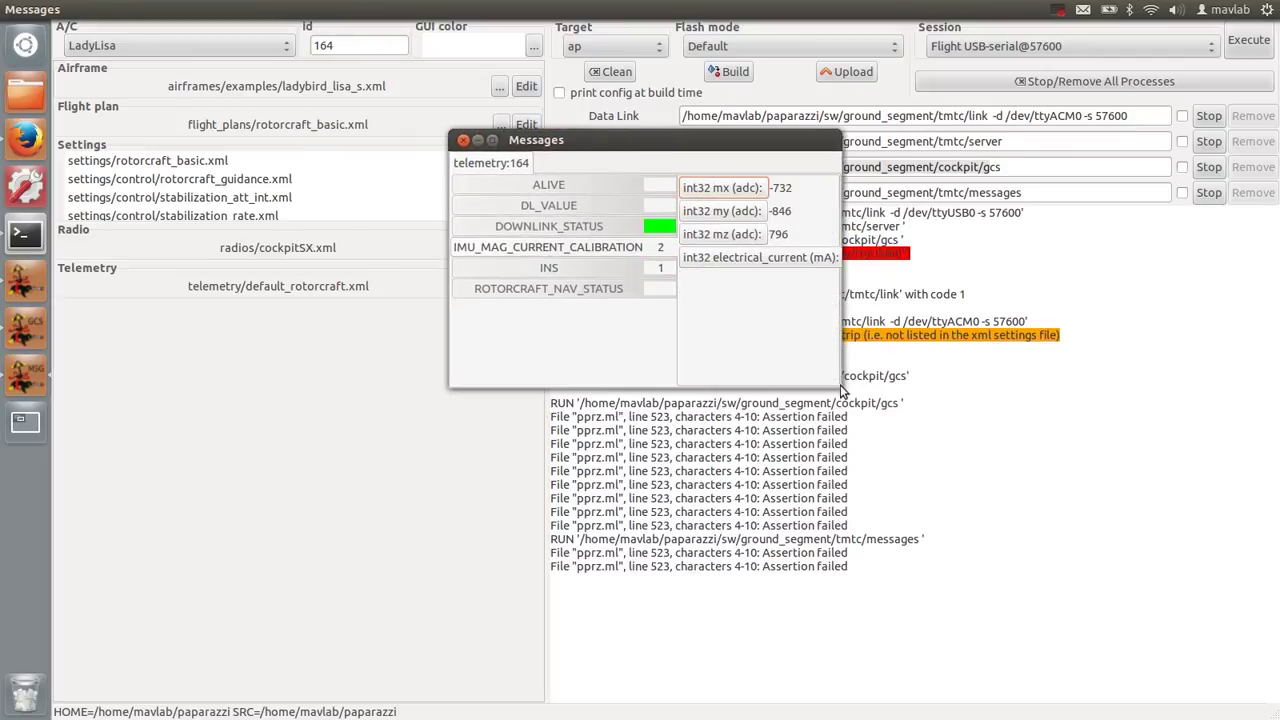
{"action": "left_click_drag", "start_coordinate": [840, 390], "coordinate": [1057, 436]}
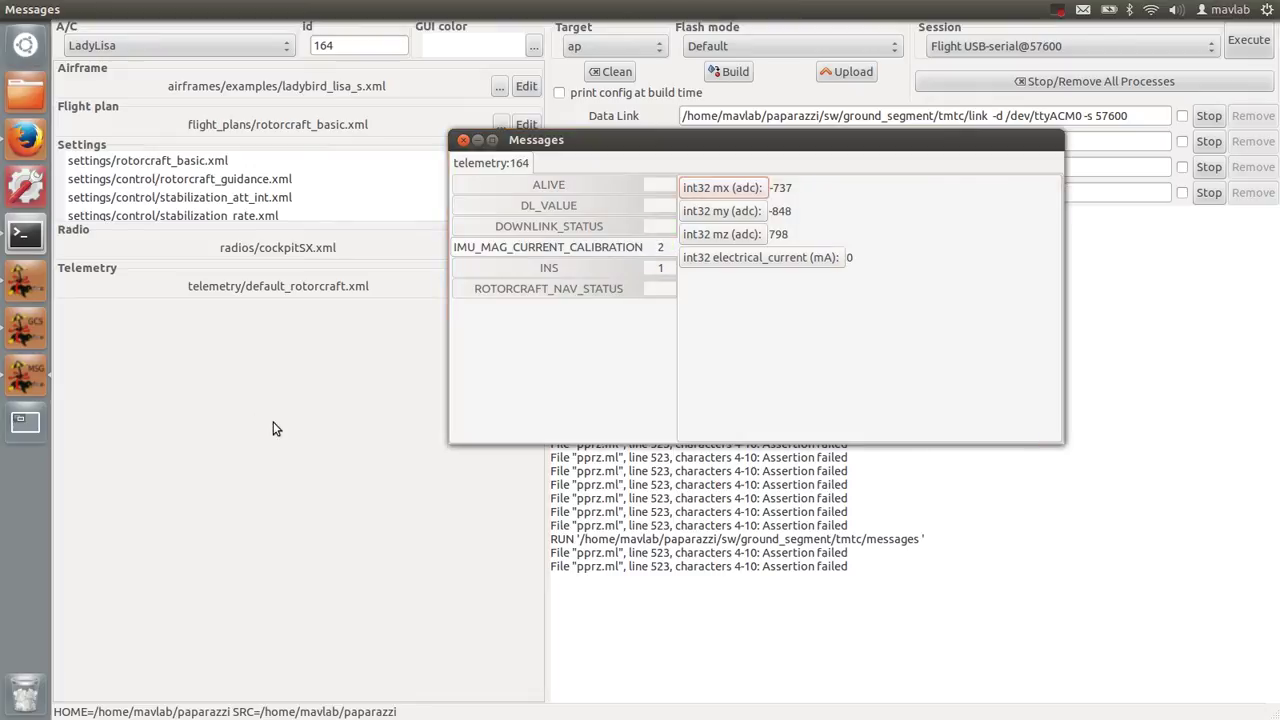
{"action": "left_click", "coordinate": [25, 327]}
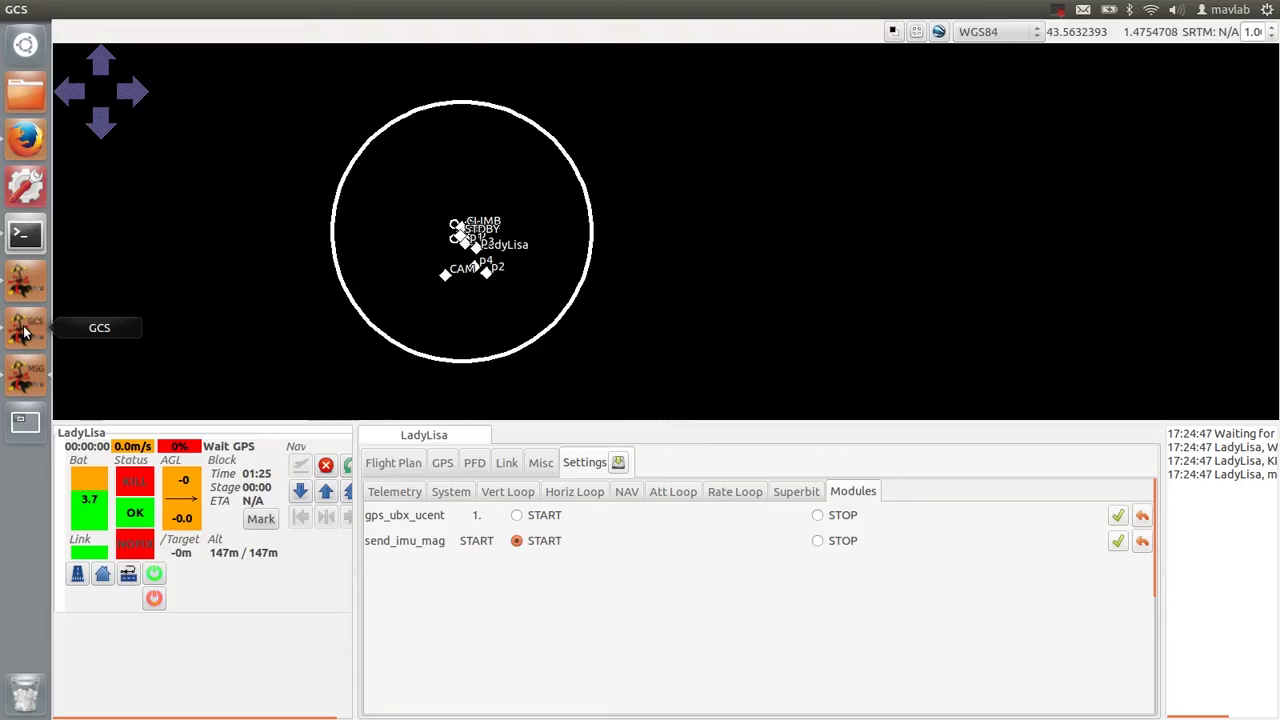
{"action": "left_click", "coordinate": [25, 375]}
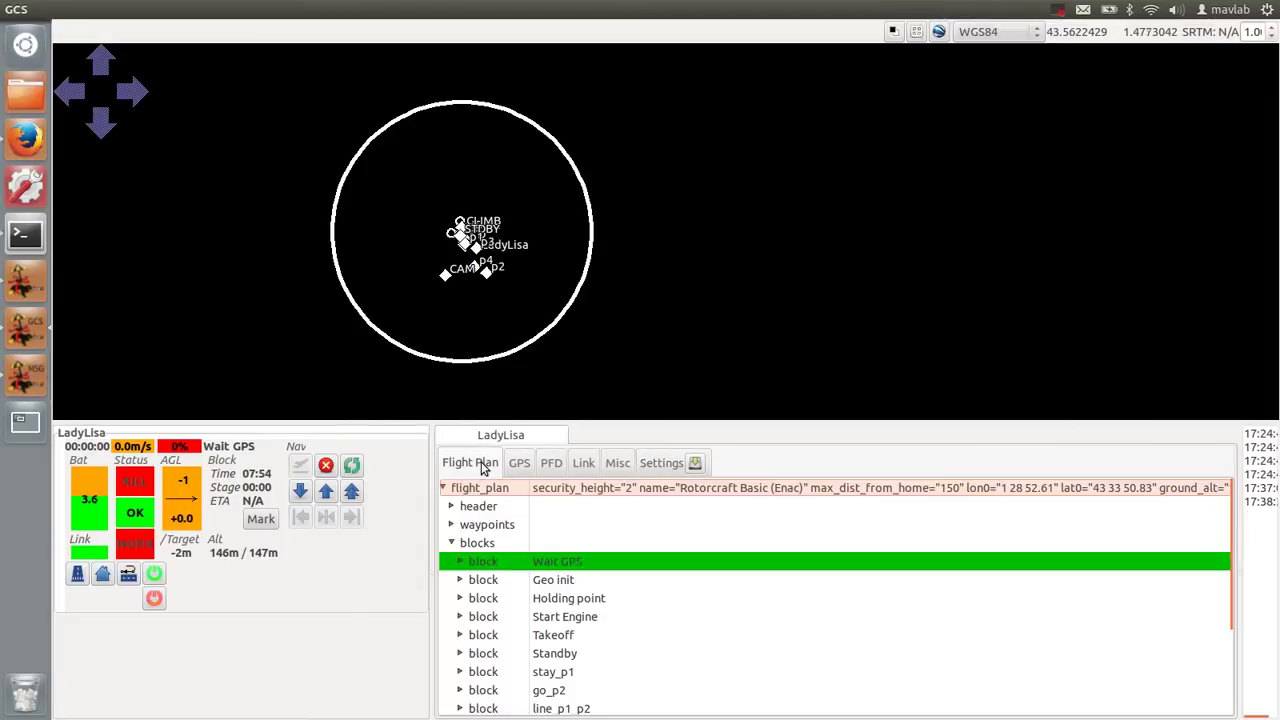
- Stop and restart the Server process, then put the Messages window back over the GCS
{"action": "left_click", "coordinate": [22, 281]}
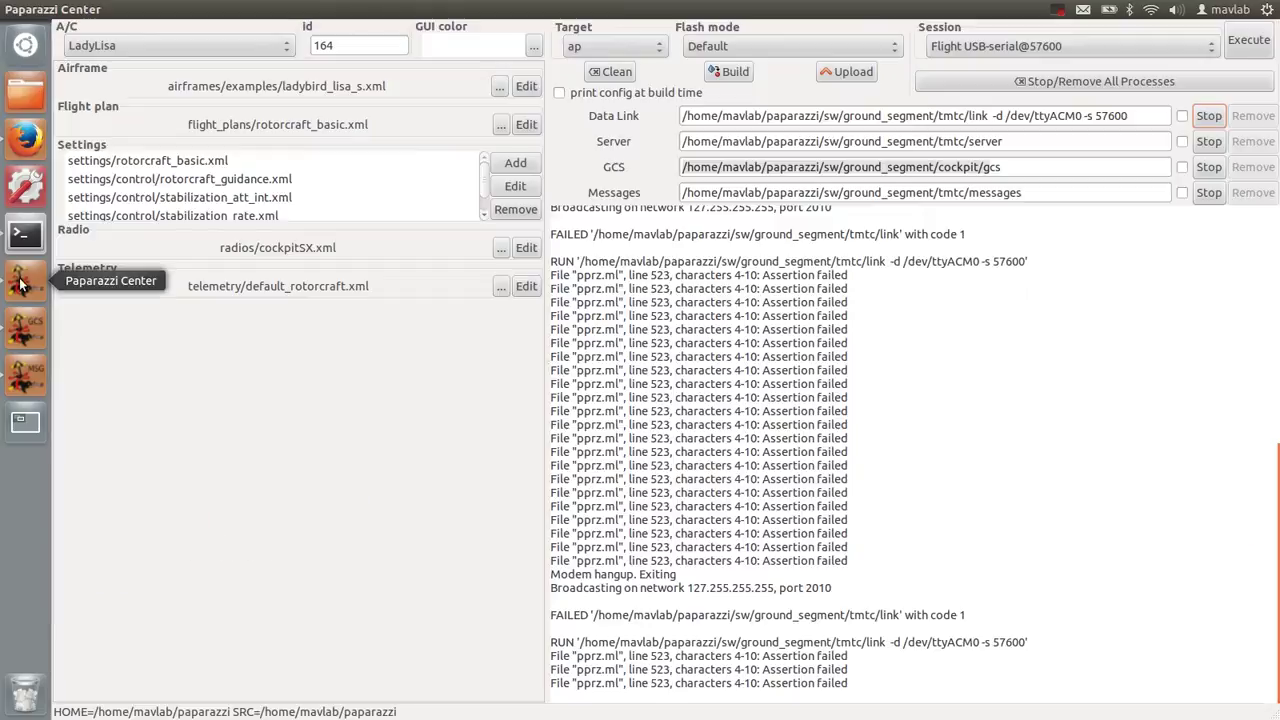
{"action": "left_click", "coordinate": [1208, 141]}
{"action": "left_click", "coordinate": [1208, 141]}
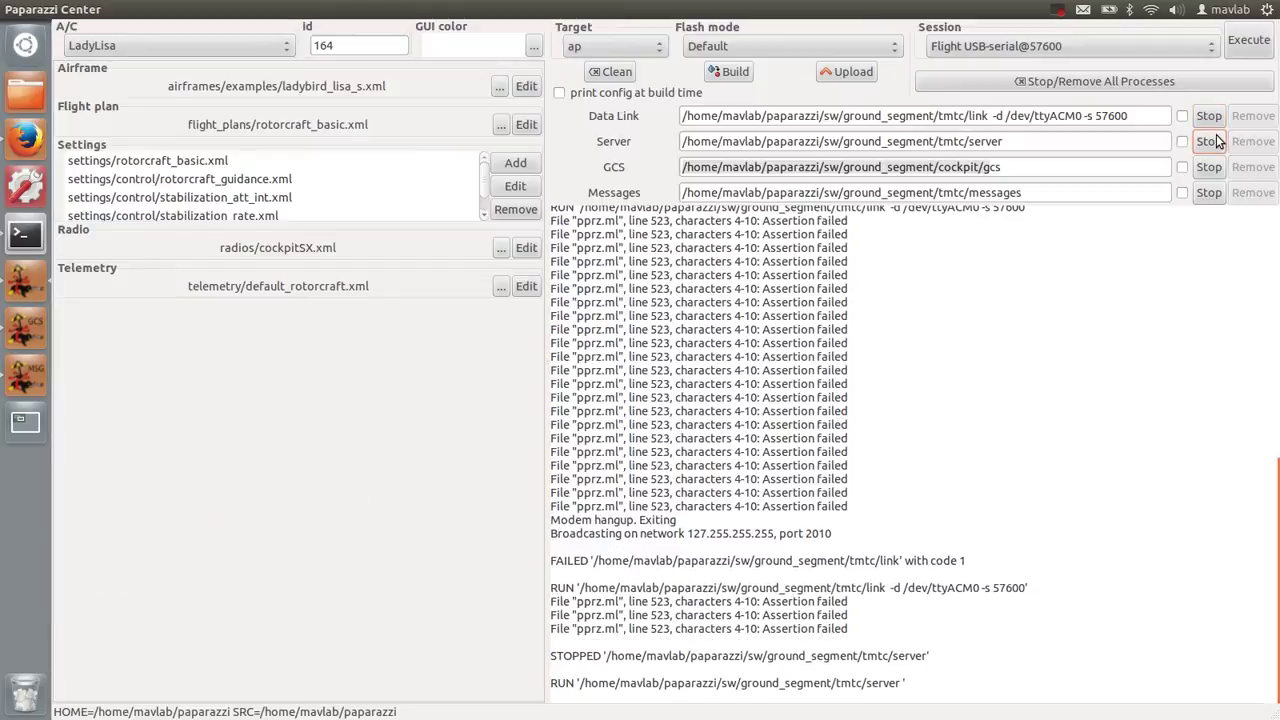
{"action": "left_click", "coordinate": [20, 365]}
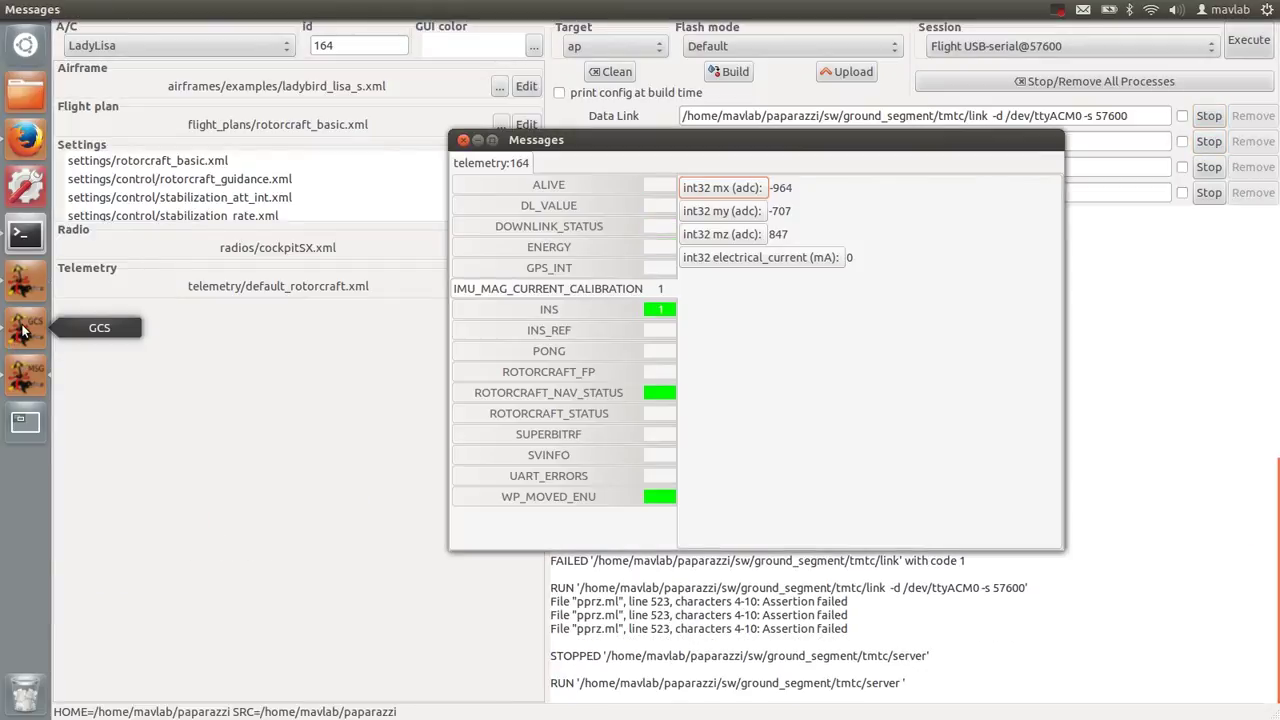
{"action": "left_click", "coordinate": [24, 328]}
{"action": "left_click", "coordinate": [28, 376]}
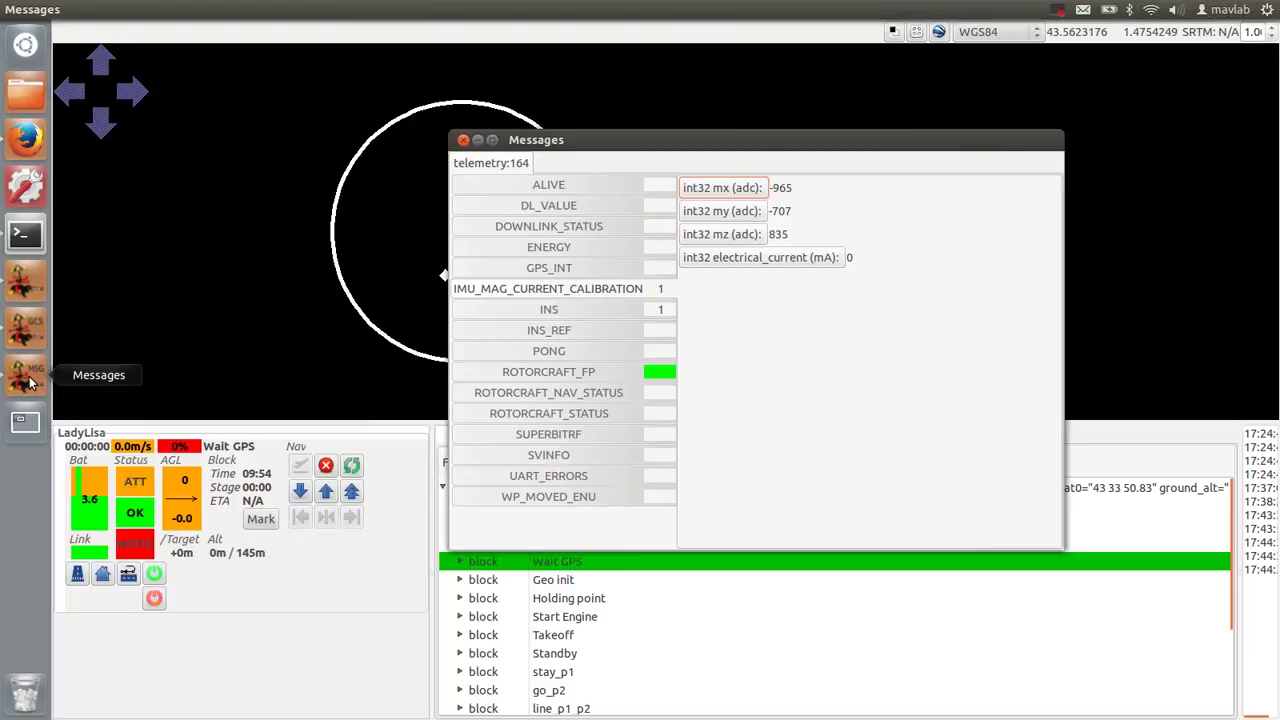
- Set LadyLisa's auto2 mode to RC_D in the System settings and apply it
{"action": "left_click", "coordinate": [684, 636]}
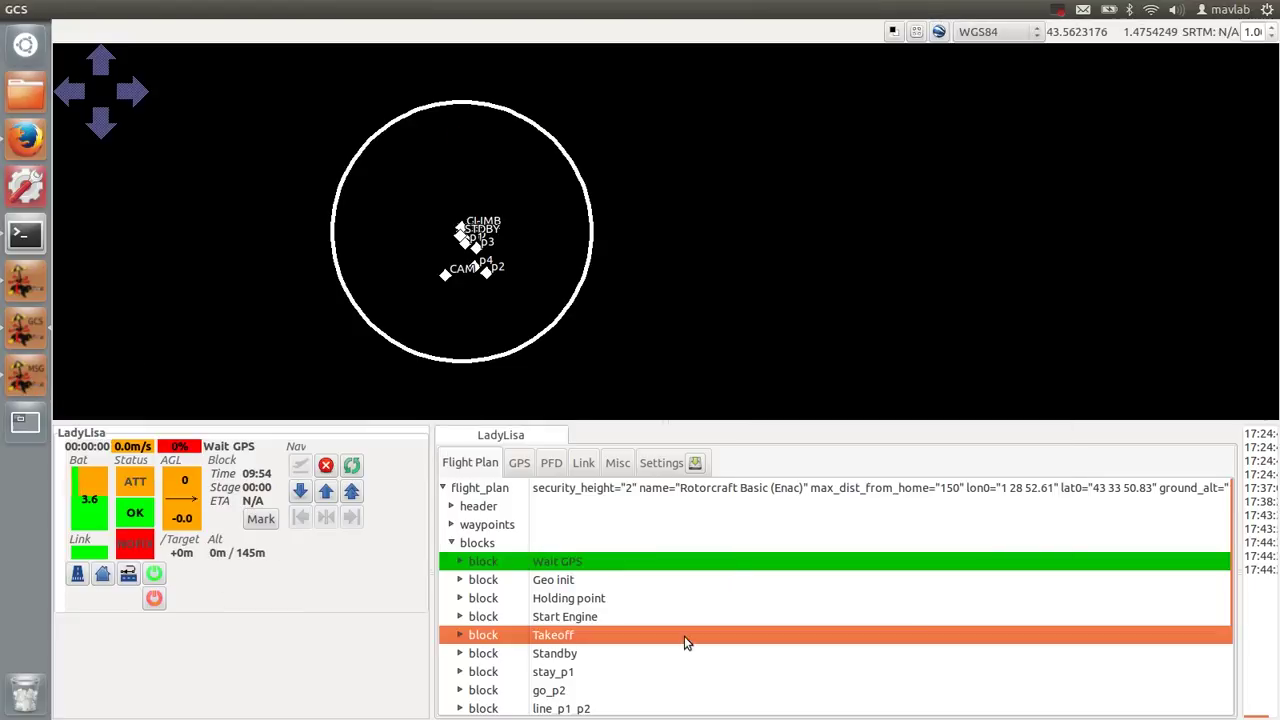
{"action": "left_click", "coordinate": [558, 464]}
{"action": "left_click", "coordinate": [660, 463]}
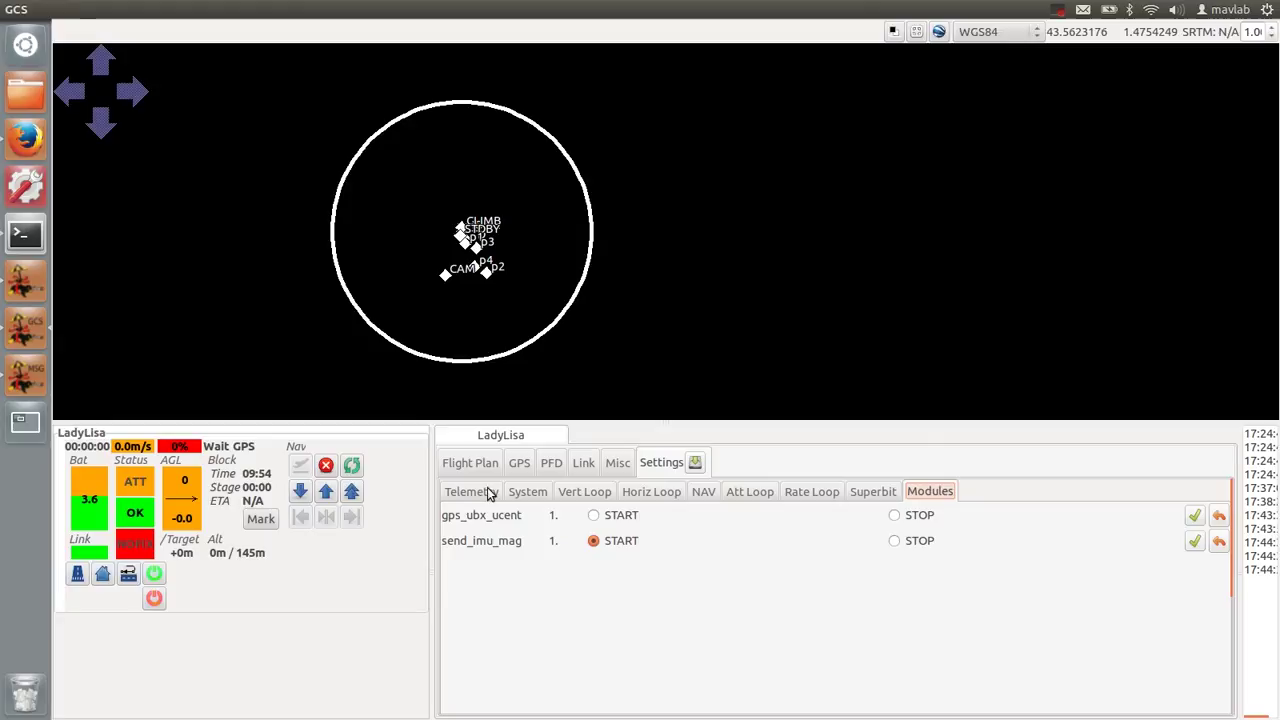
{"action": "left_click", "coordinate": [534, 492]}
{"action": "left_click", "coordinate": [624, 508]}
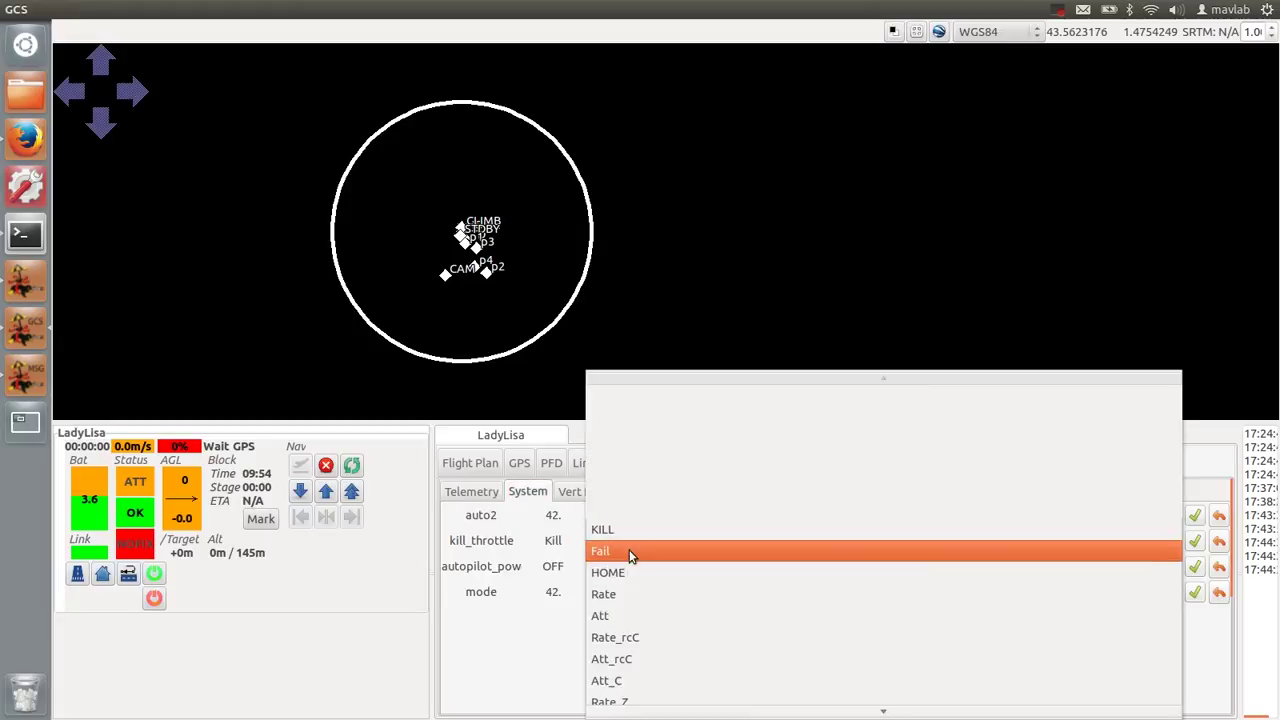
{"action": "left_click", "coordinate": [655, 688]}
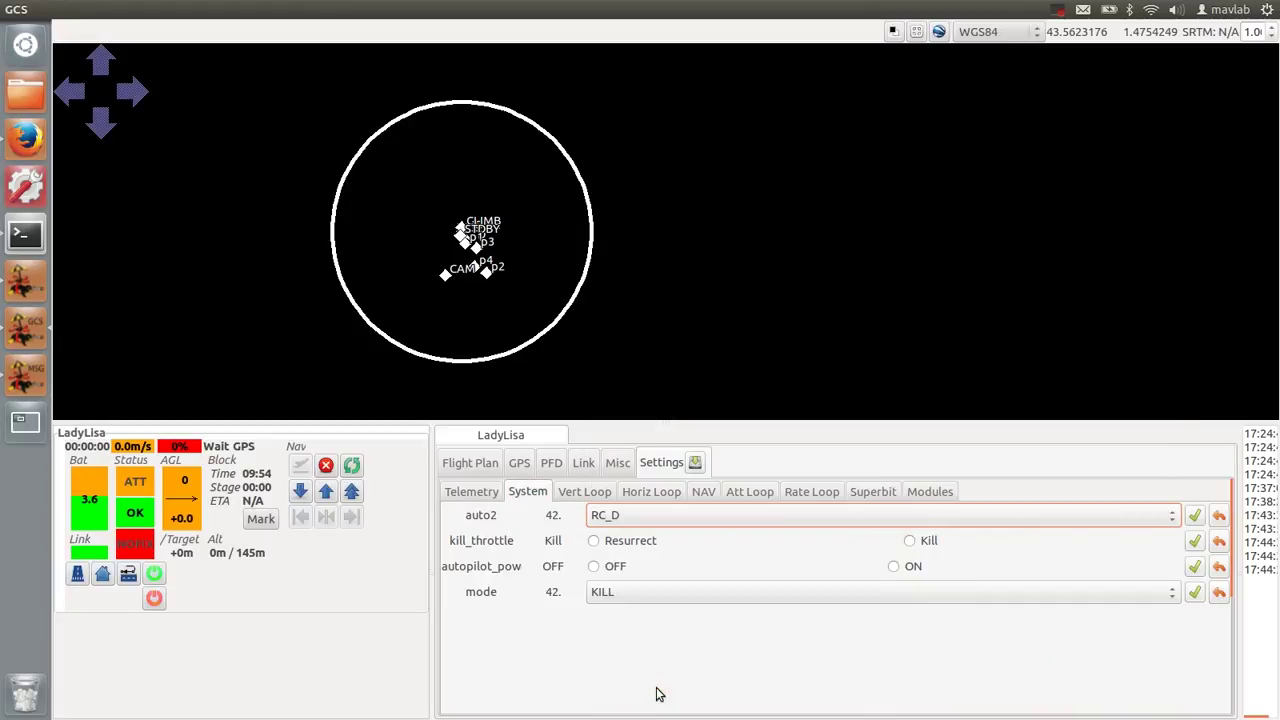
{"action": "left_click", "coordinate": [1195, 516]}
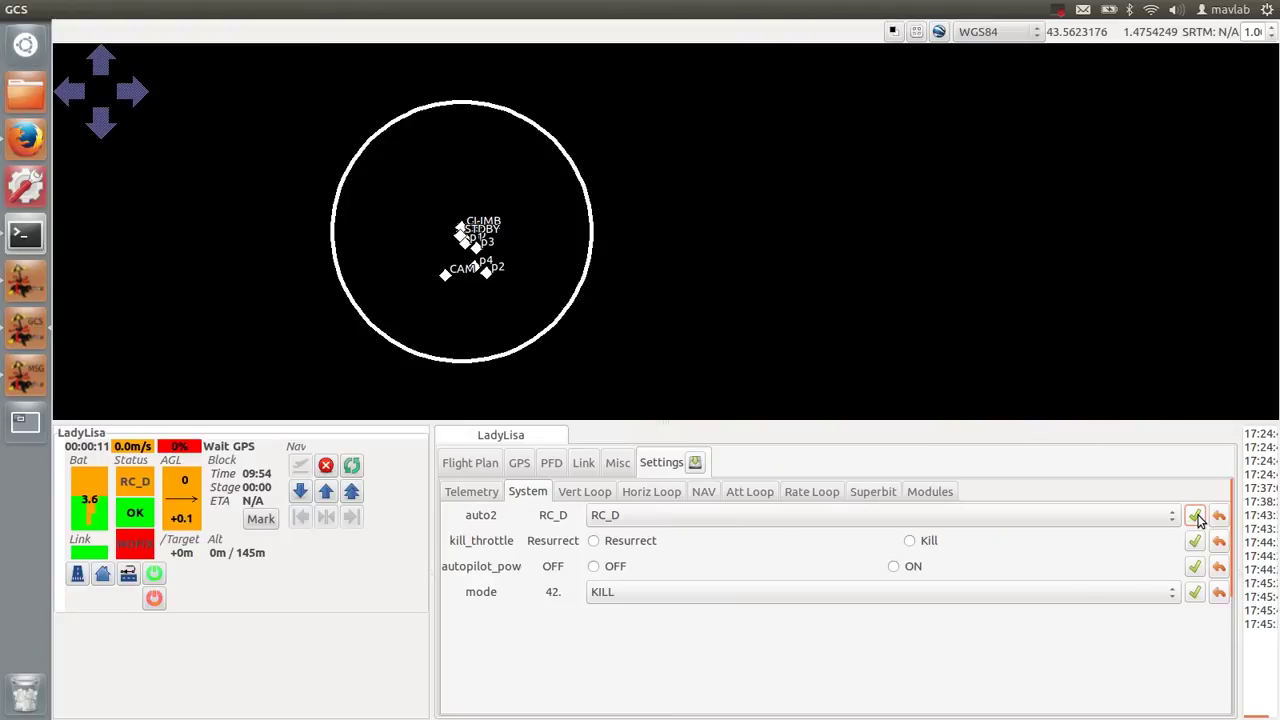
- Stop the server and scroll the ImuCalibration wiki to 'Calibrating for Current'
{"action": "left_click", "coordinate": [26, 280]}
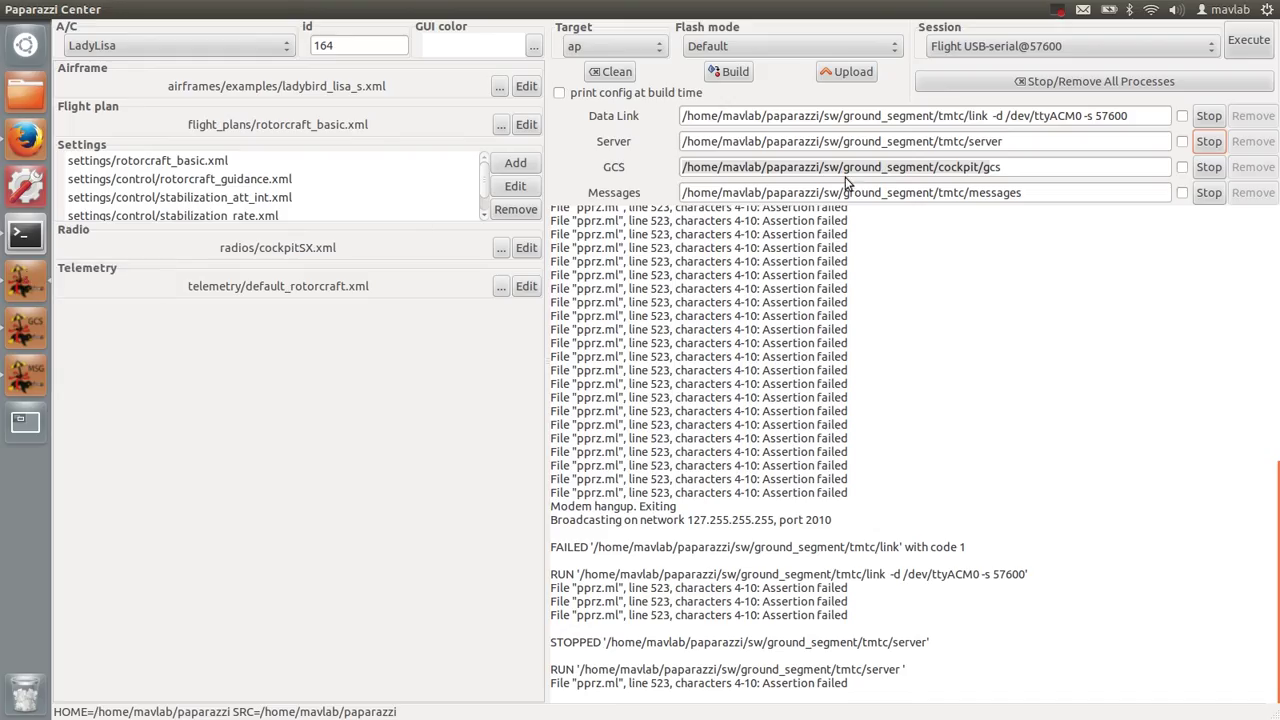
{"action": "left_click", "coordinate": [1209, 142]}
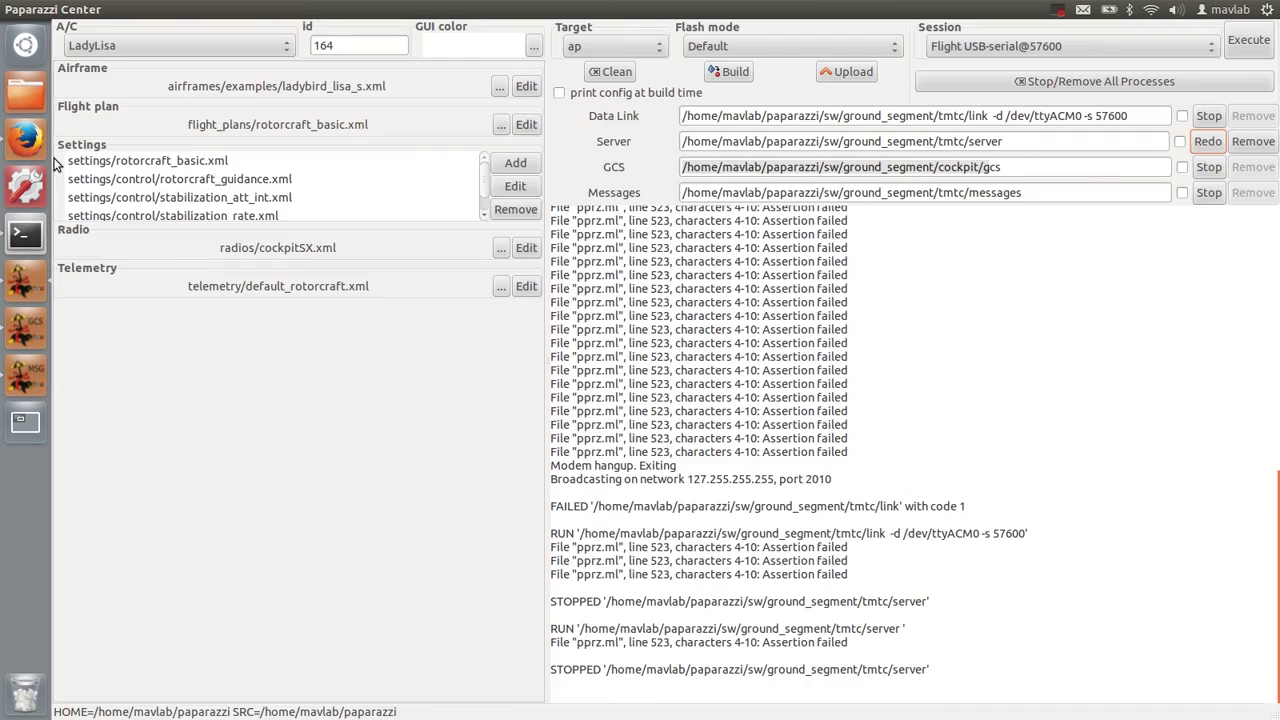
{"action": "left_click", "coordinate": [26, 138]}
{"action": "left_click_drag", "start_coordinate": [1277, 139], "coordinate": [1276, 513]}
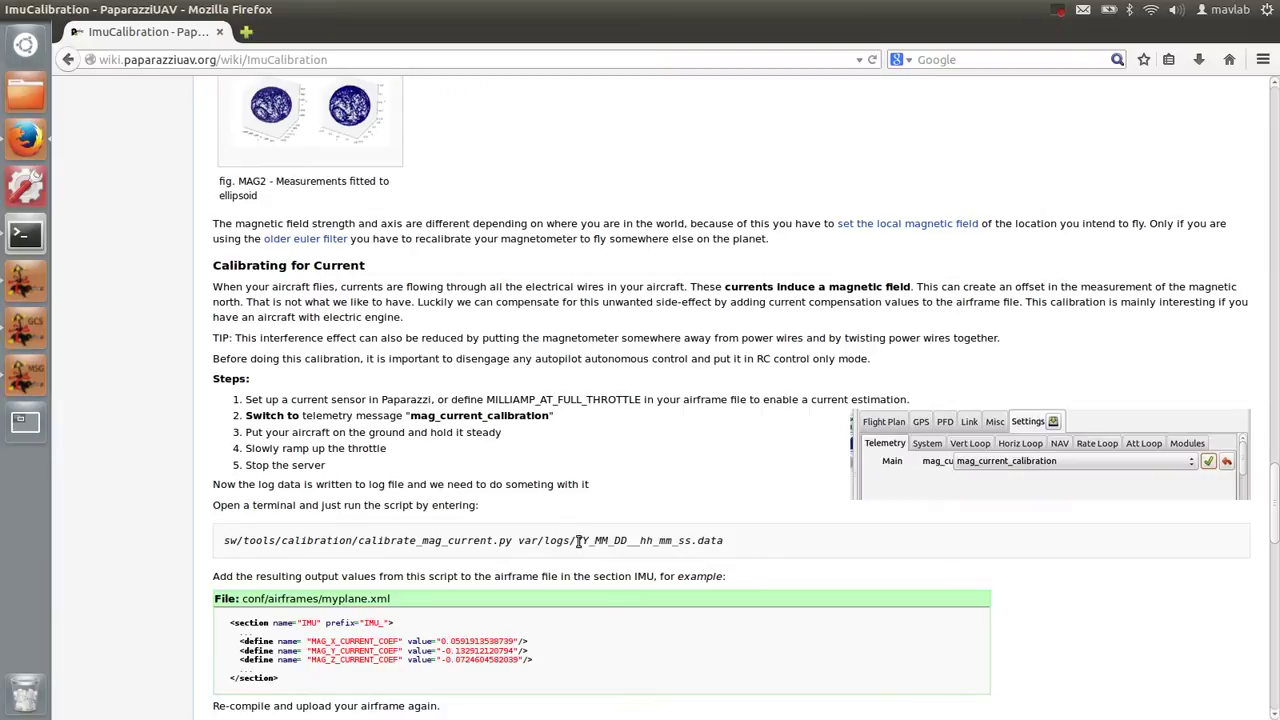
- Paste the wiki's calibrate_mag_current.py command into a new terminal tab
{"action": "left_click_drag", "start_coordinate": [578, 541], "coordinate": [222, 546]}
{"action": "key", "text": "ctrl+c"}
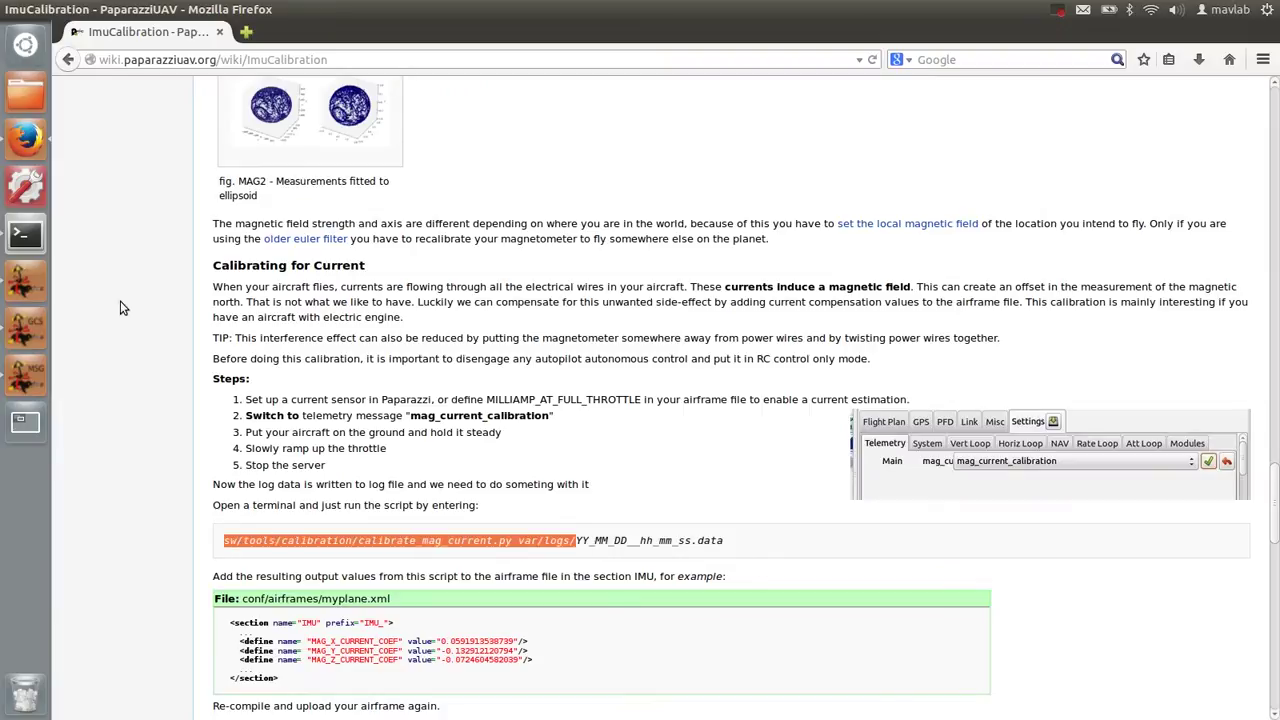
{"action": "left_click", "coordinate": [26, 234]}
{"action": "left_click", "coordinate": [70, 9]}
{"action": "left_click", "coordinate": [84, 55]}
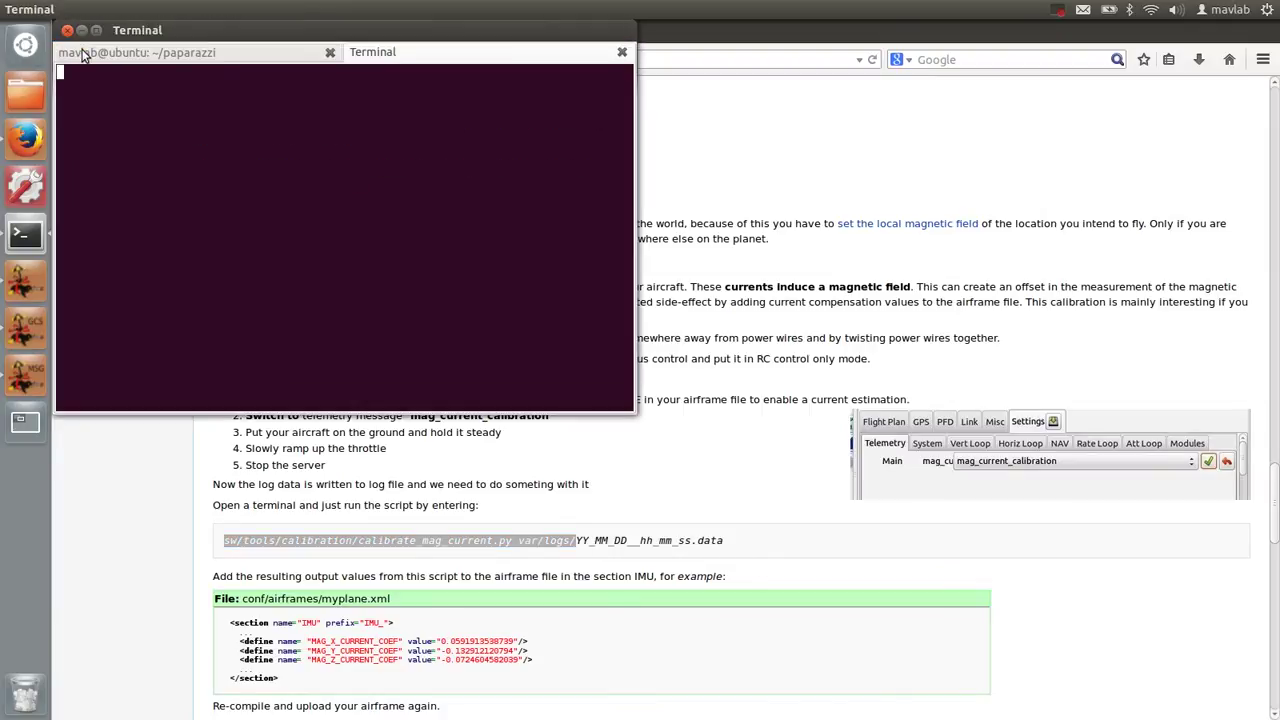
{"action": "middle_click", "coordinate": [244, 83]}
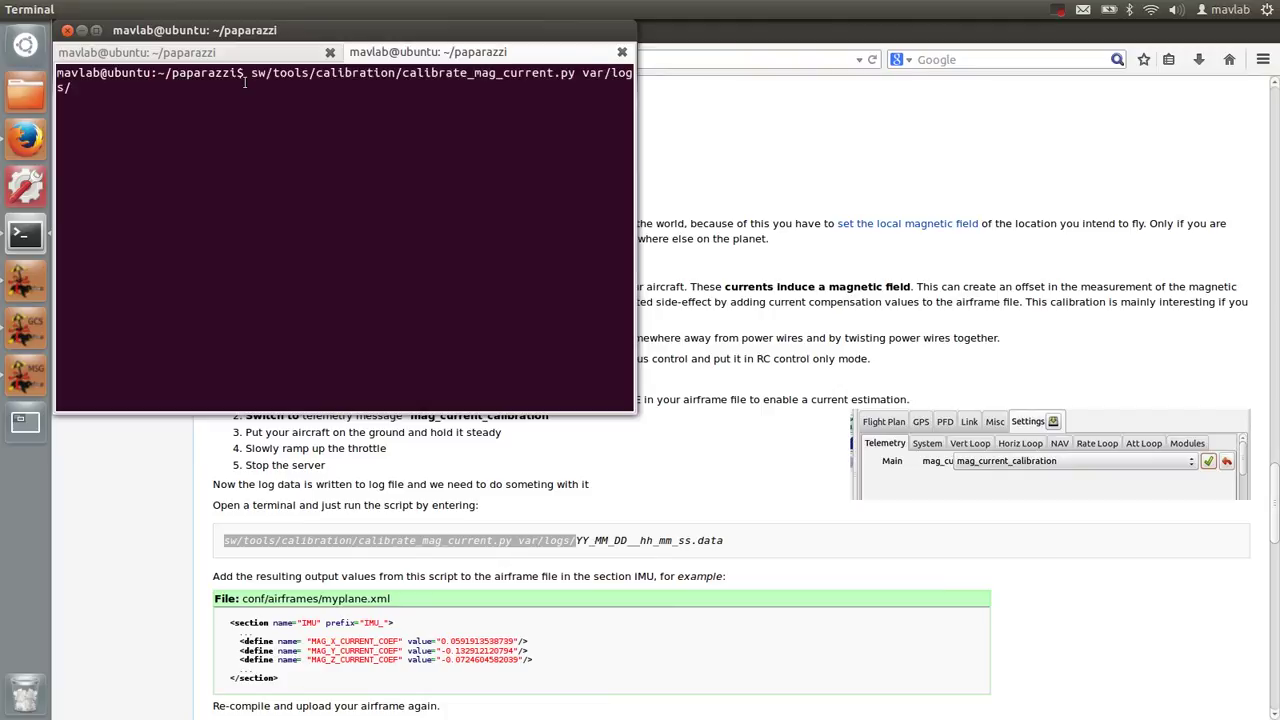
- Copy the newest log file name, 14_12_17__17_44_28.data, from paparazzi/var/logs
{"action": "left_click", "coordinate": [26, 92]}
{"action": "left_click", "coordinate": [720, 360]}
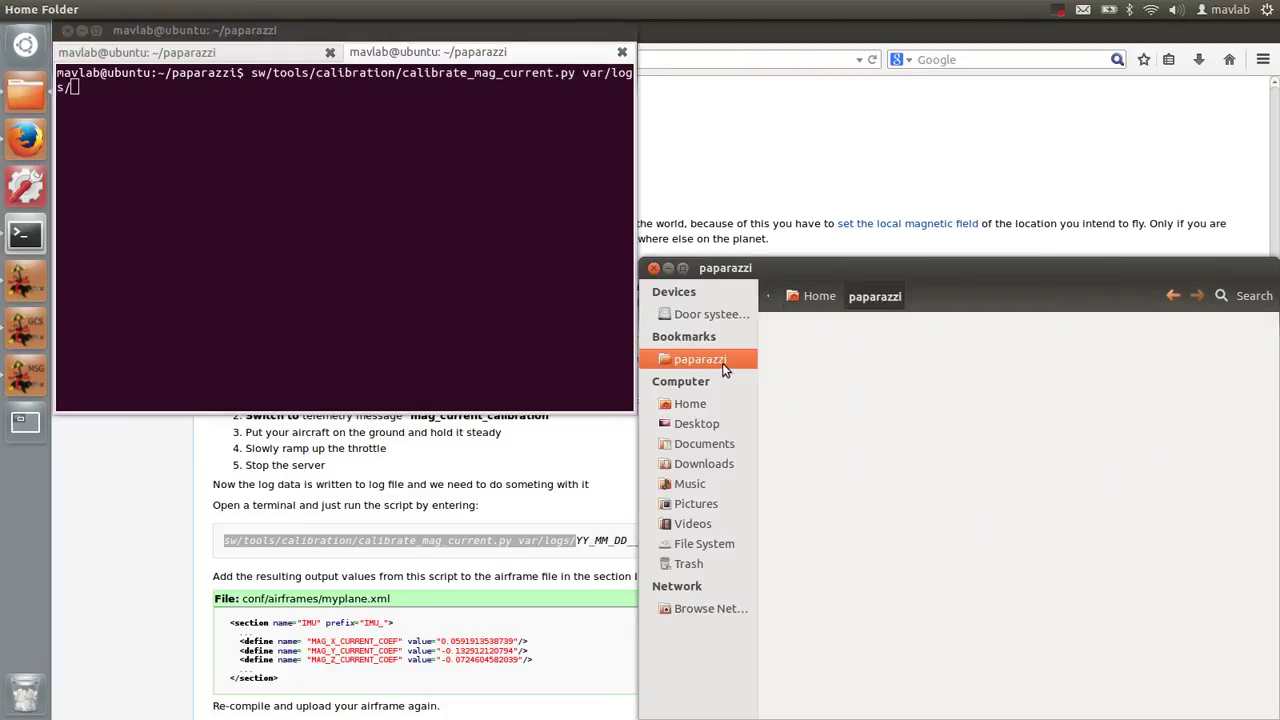
{"action": "double_click", "coordinate": [1072, 405]}
{"action": "double_click", "coordinate": [1195, 343]}
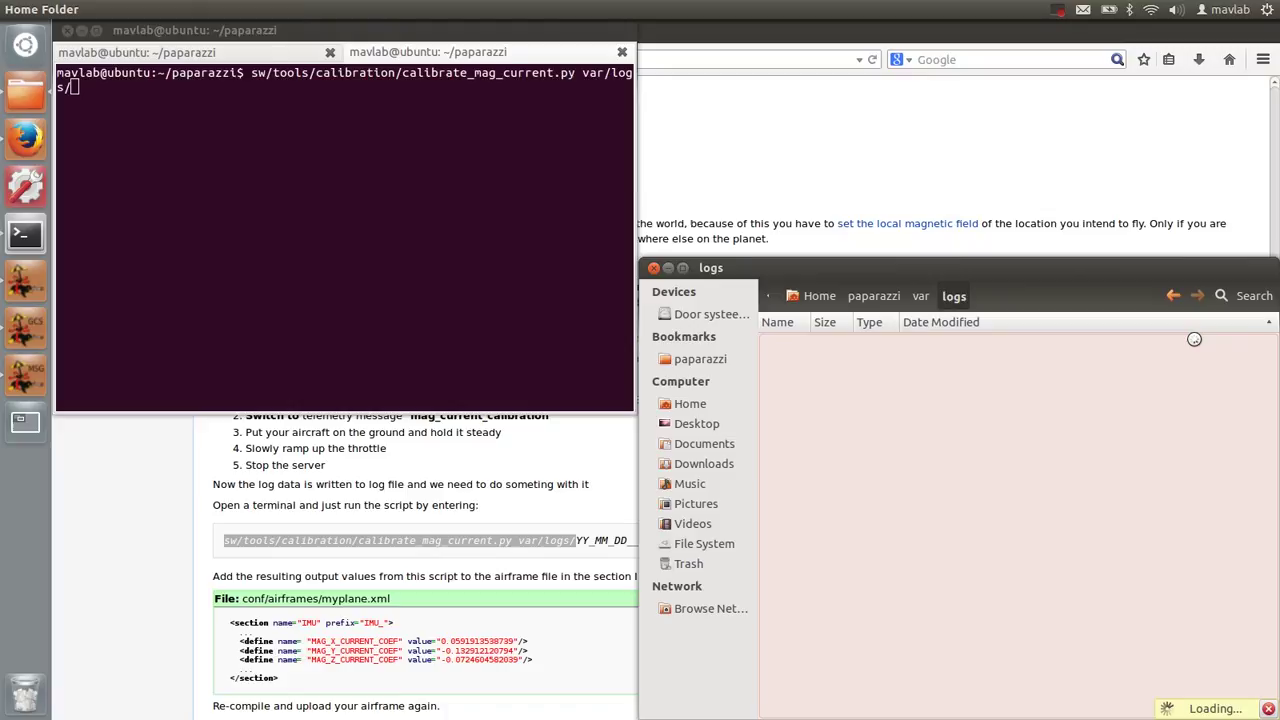
{"action": "left_click", "coordinate": [1194, 343]}
{"action": "key", "text": "F2"}
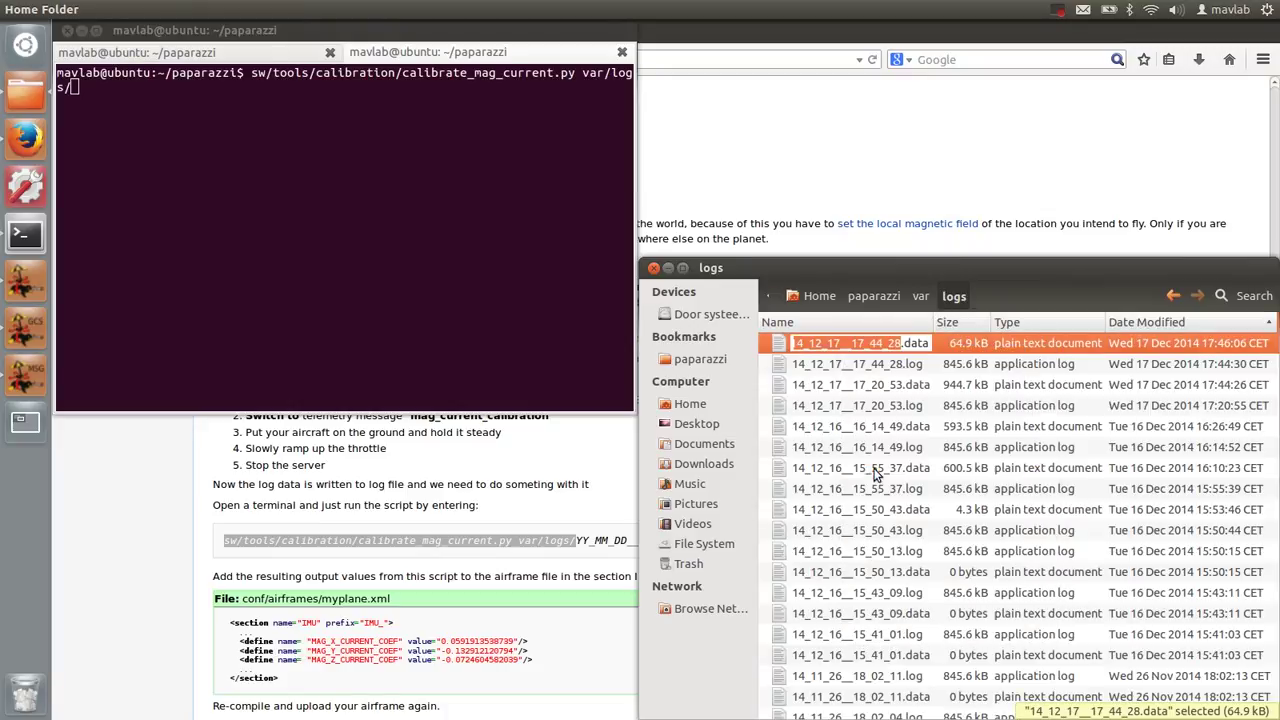
{"action": "left_click_drag", "start_coordinate": [836, 343], "coordinate": [745, 341]}
{"action": "right_click", "coordinate": [825, 343]}
{"action": "left_click", "coordinate": [845, 376]}
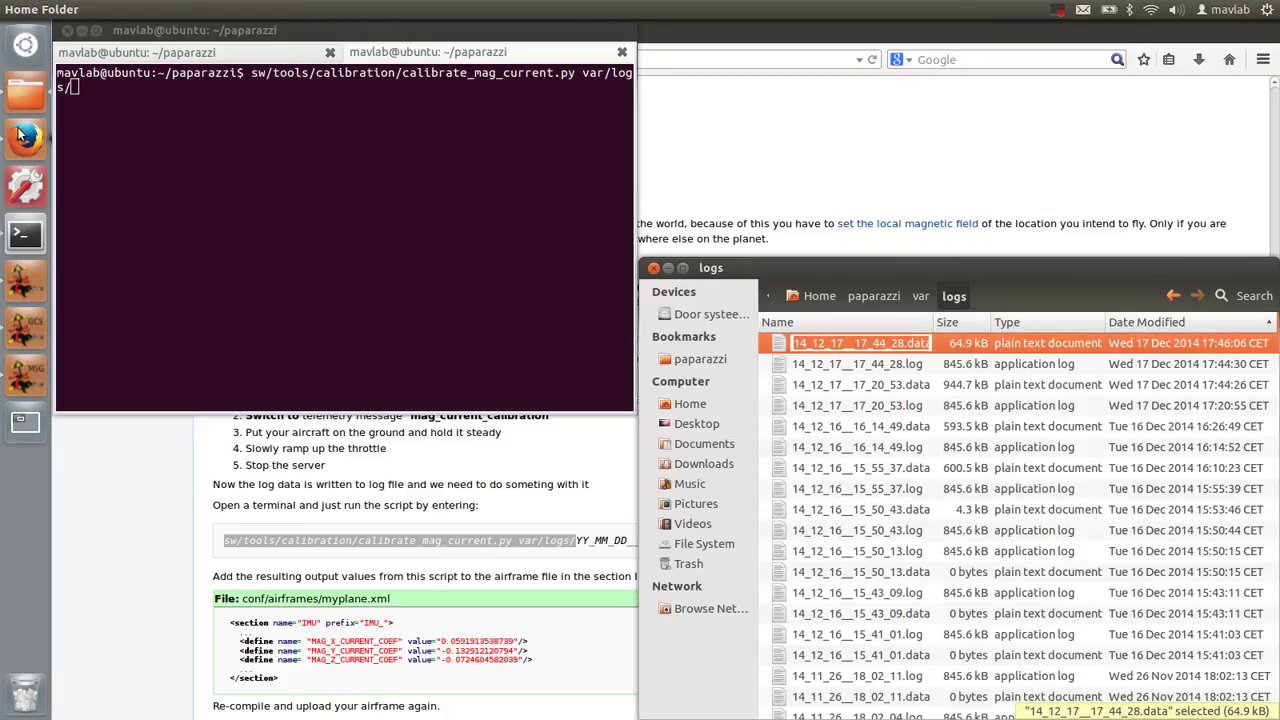
- Run the script on that log and copy the three MAG current coefficient define lines
{"action": "left_click", "coordinate": [72, 86]}
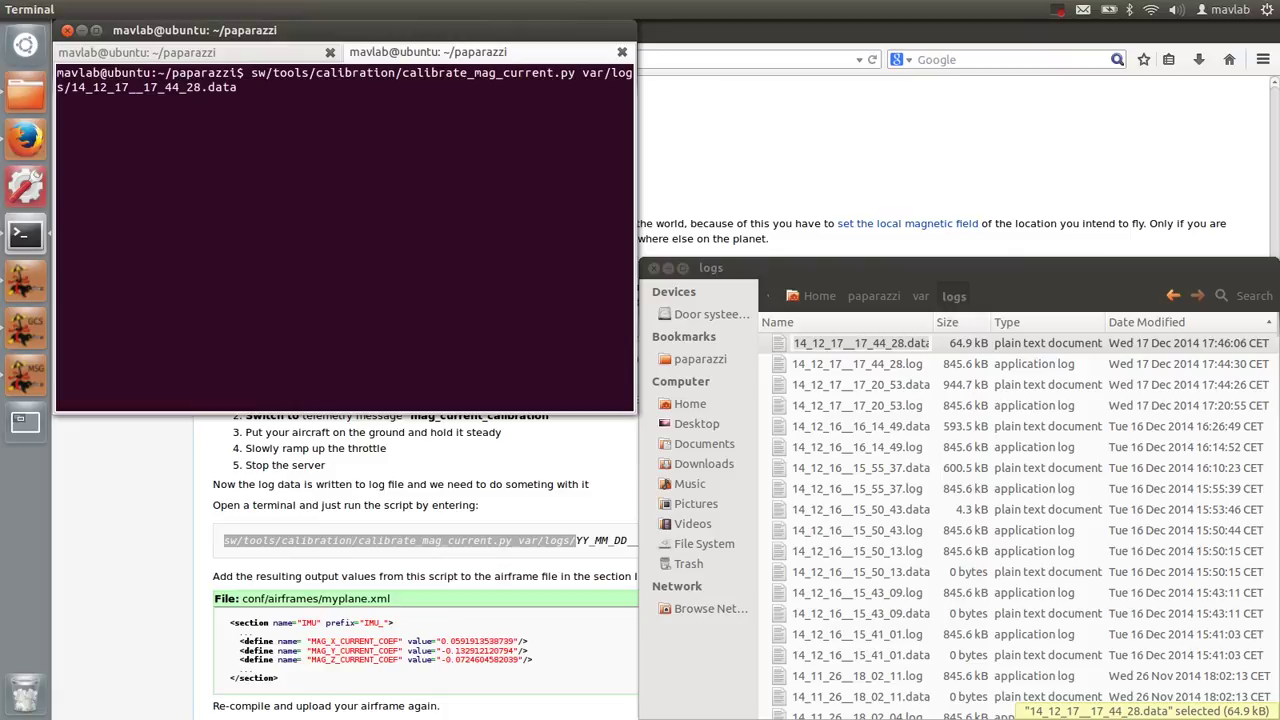
{"action": "key", "text": "Return"}
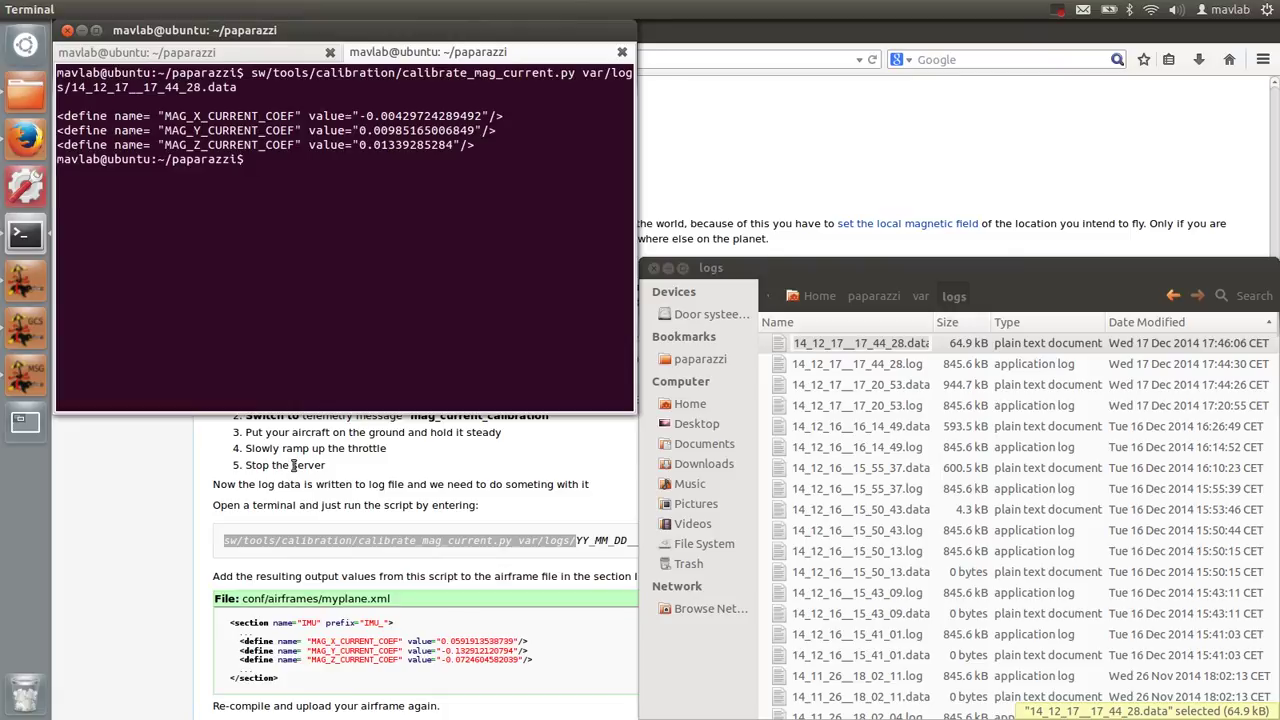
{"action": "left_click_drag", "start_coordinate": [487, 152], "coordinate": [58, 112]}
{"action": "right_click", "coordinate": [80, 118]}
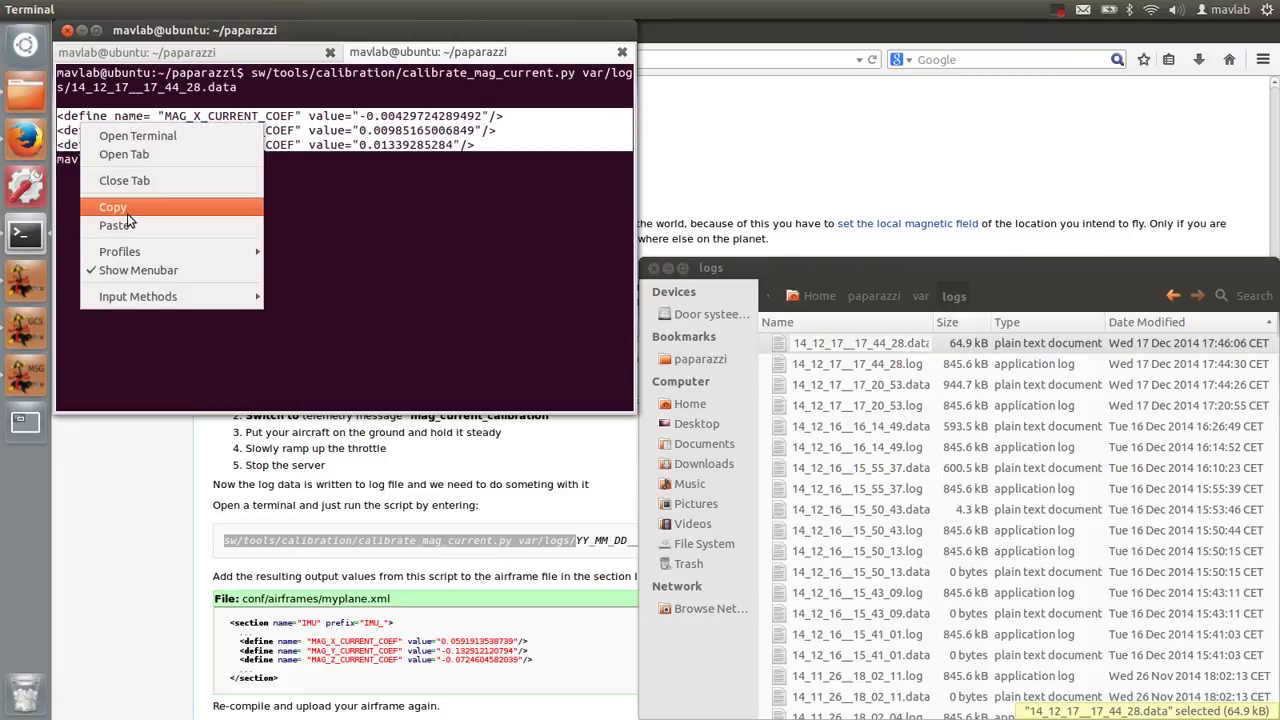
{"action": "left_click", "coordinate": [110, 202]}
{"action": "left_click", "coordinate": [27, 280]}
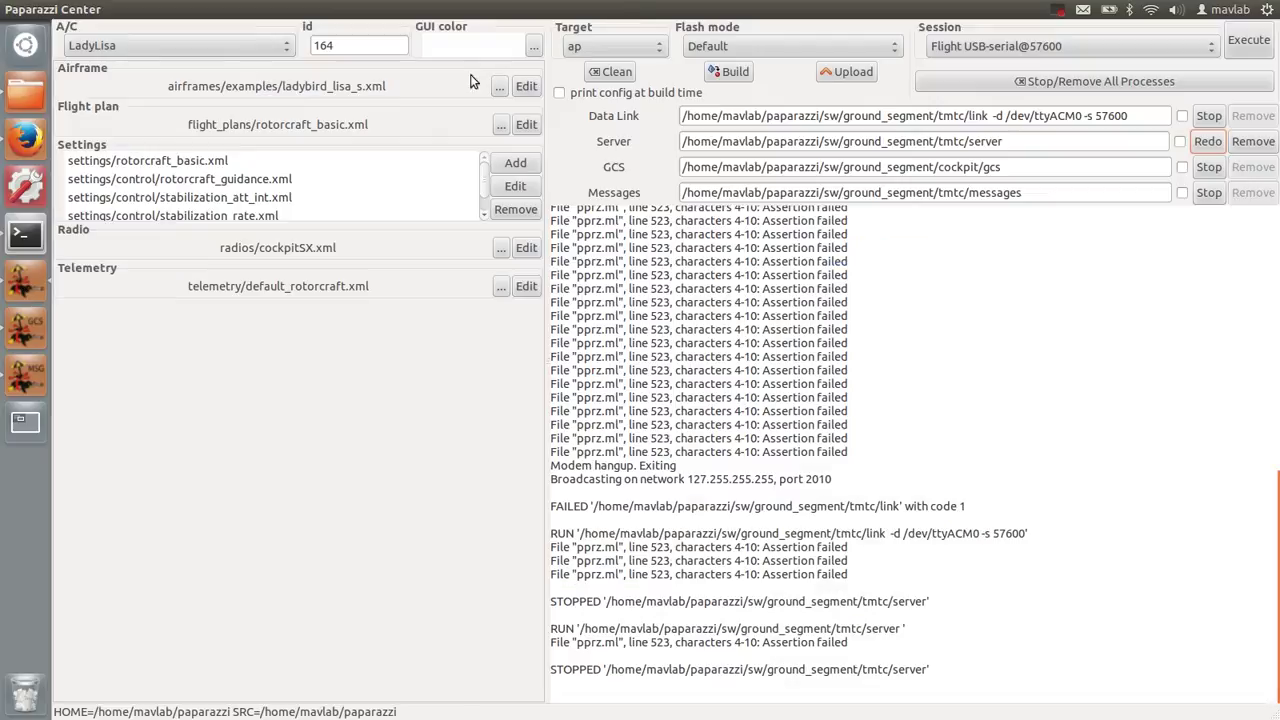
- Paste the new MAG_X/Y/Z_CURRENT_COEF lines over the old ones in ladybird_lisa_s.xml
{"action": "left_click", "coordinate": [527, 88]}
{"action": "left_click_drag", "start_coordinate": [546, 452], "coordinate": [55, 428]}
{"action": "key", "text": "ctrl+v"}
- Indent the coefficient lines, remove the trailing blank line, then save and close the file
{"action": "left_click", "coordinate": [60, 425]}
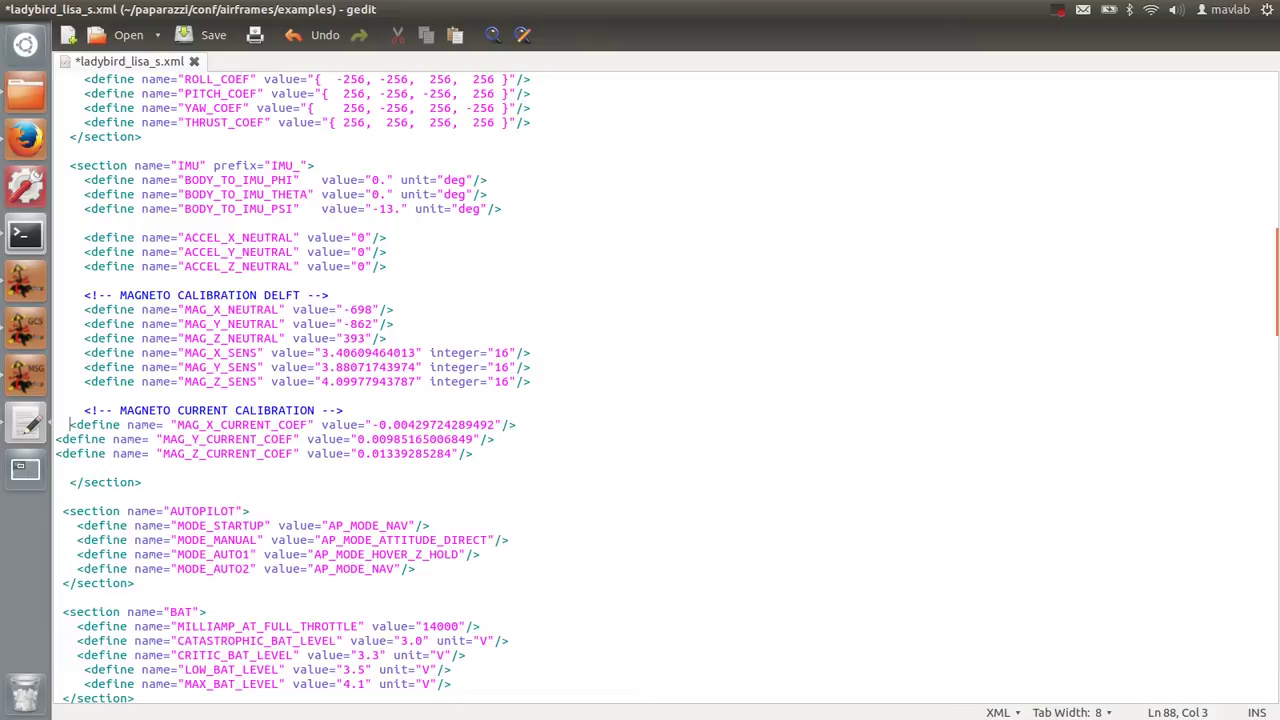
{"action": "left_click", "coordinate": [57, 439]}
{"action": "key", "text": "Up"}
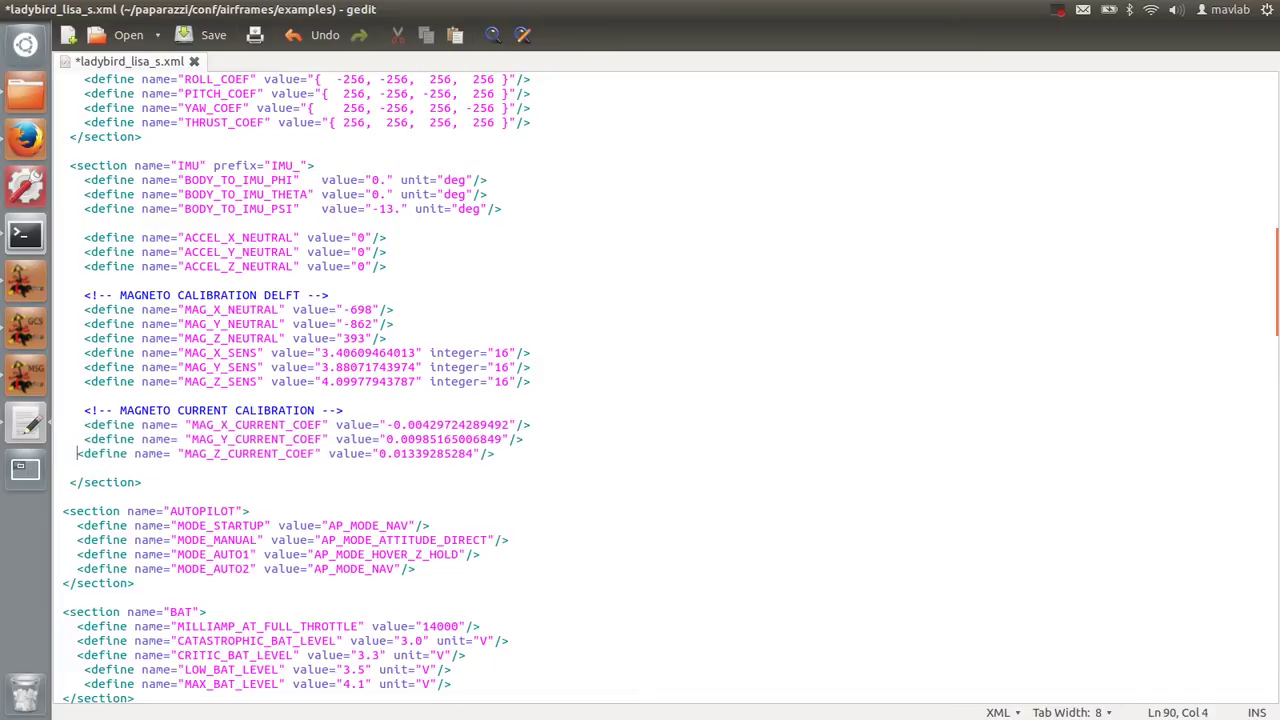
{"action": "key", "text": "Down"}
{"action": "key", "text": "BackSpace"}
{"action": "left_click", "coordinate": [203, 38]}
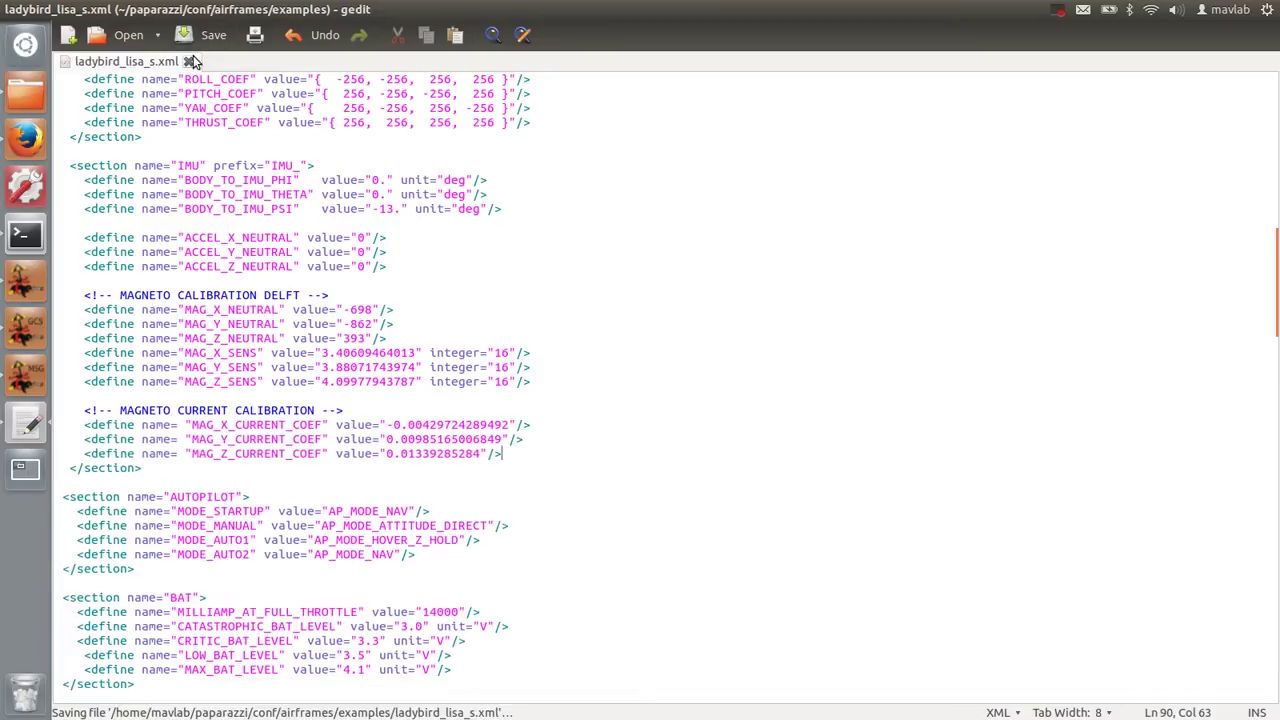
{"action": "left_click", "coordinate": [8, 10]}
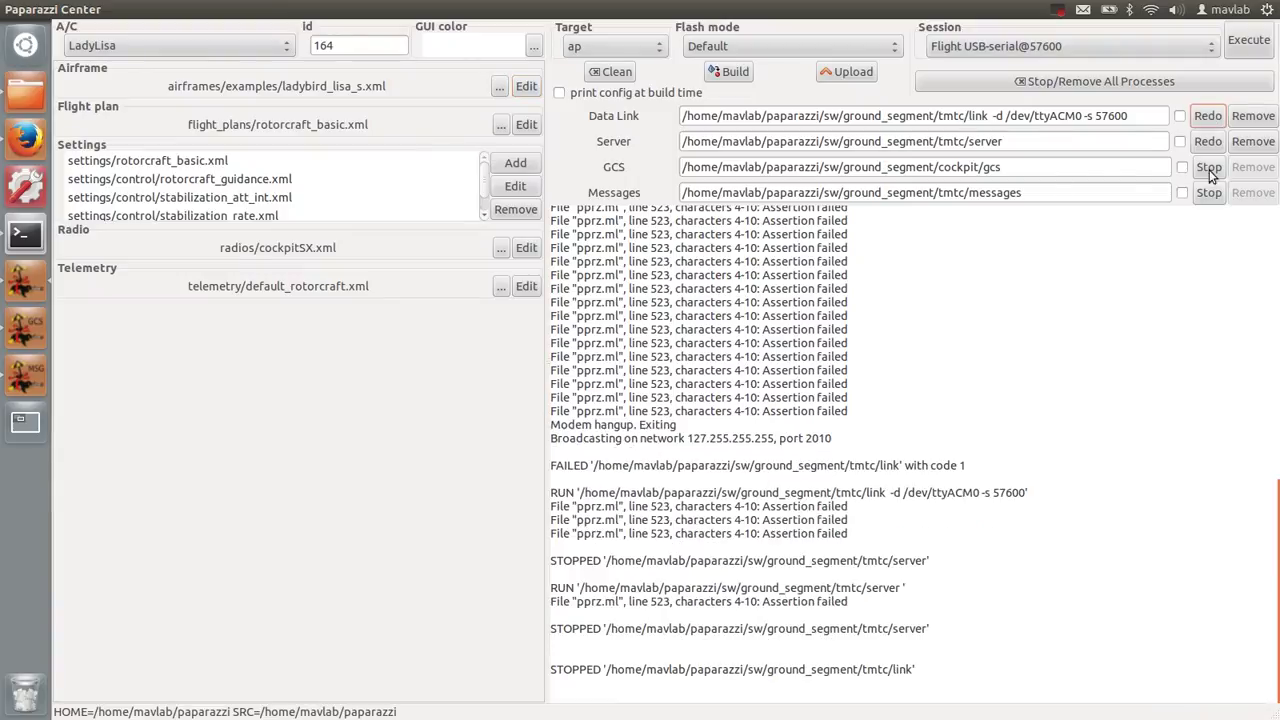
- Stop the ground processes and set LadyLisa's Main telemetry mode to raw_sensors
{"action": "left_click", "coordinate": [1148, 84]}
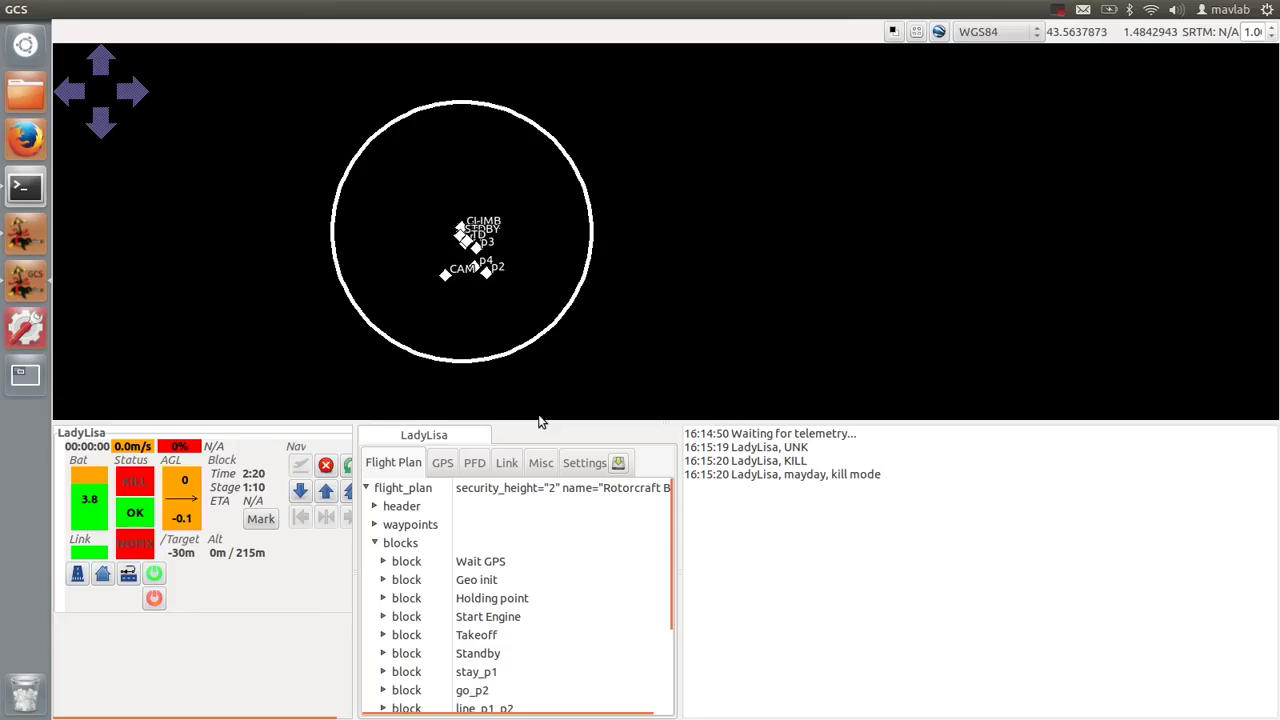
{"action": "left_click_drag", "start_coordinate": [679, 558], "coordinate": [1048, 570]}
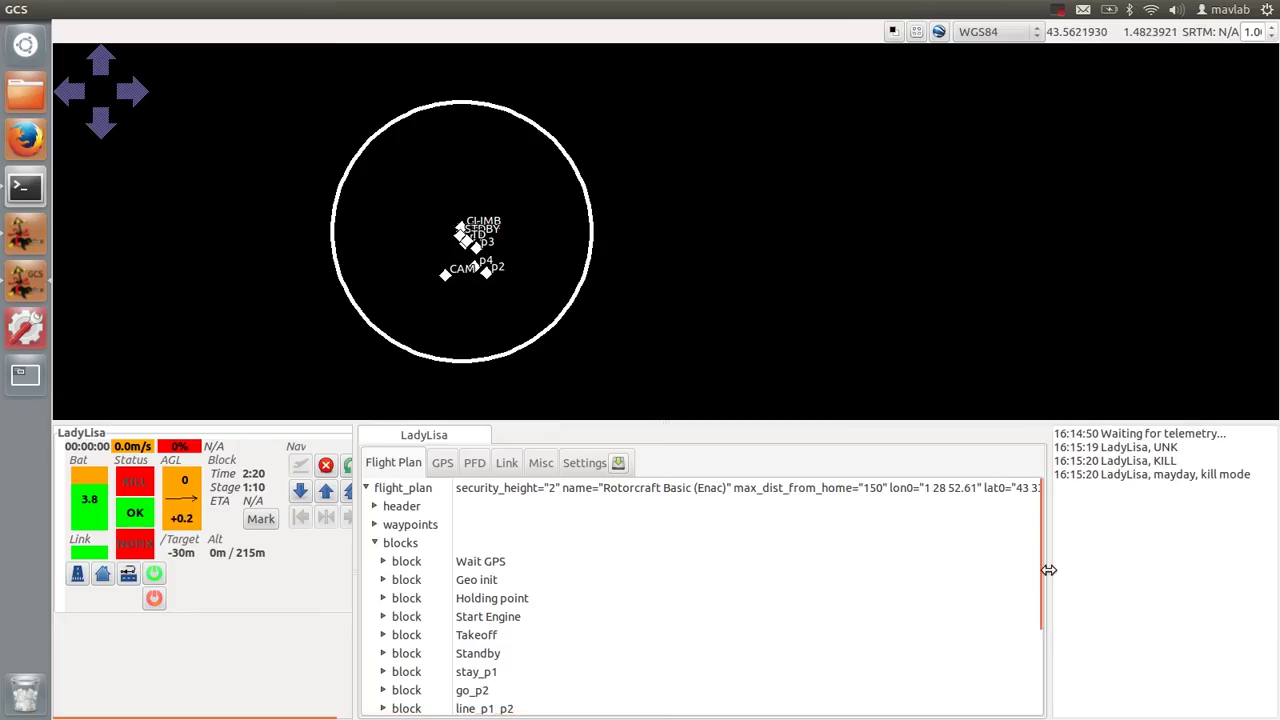
{"action": "left_click", "coordinate": [588, 463]}
{"action": "left_click", "coordinate": [634, 514]}
{"action": "left_click", "coordinate": [631, 578]}
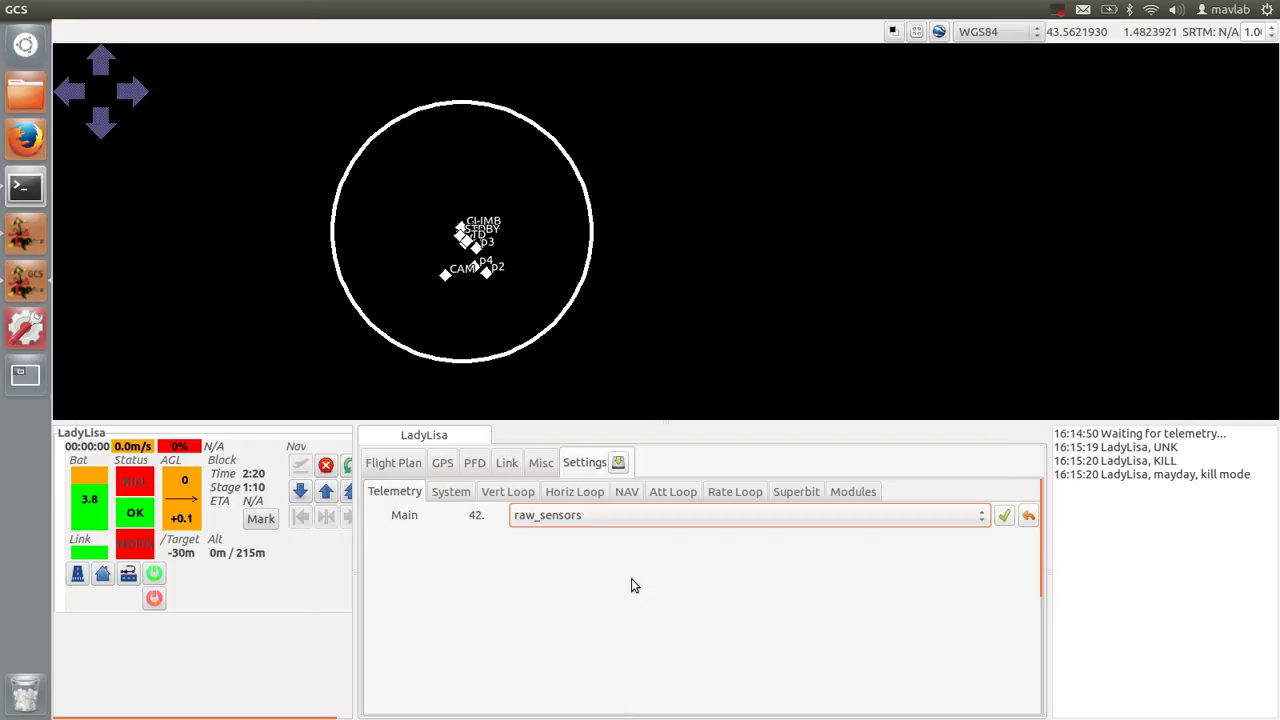
{"action": "left_click", "coordinate": [1004, 518]}
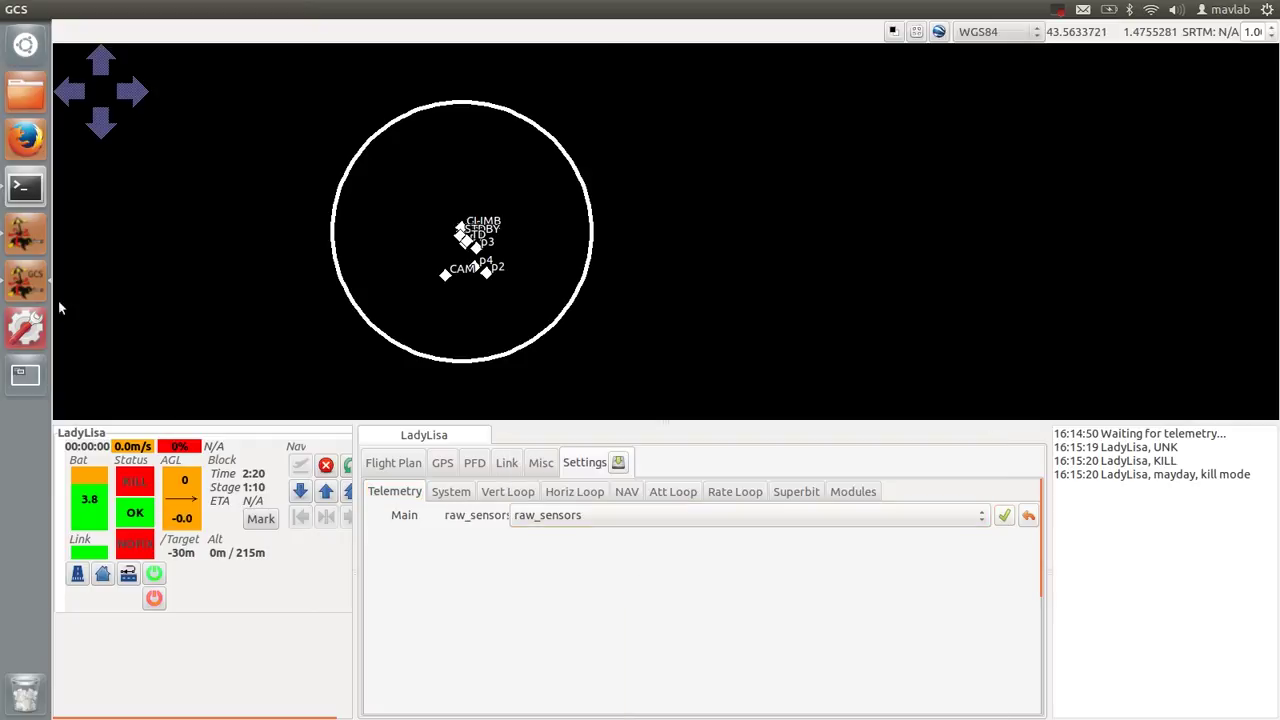
{"action": "left_click", "coordinate": [25, 233]}
{"action": "left_click", "coordinate": [151, 9]}
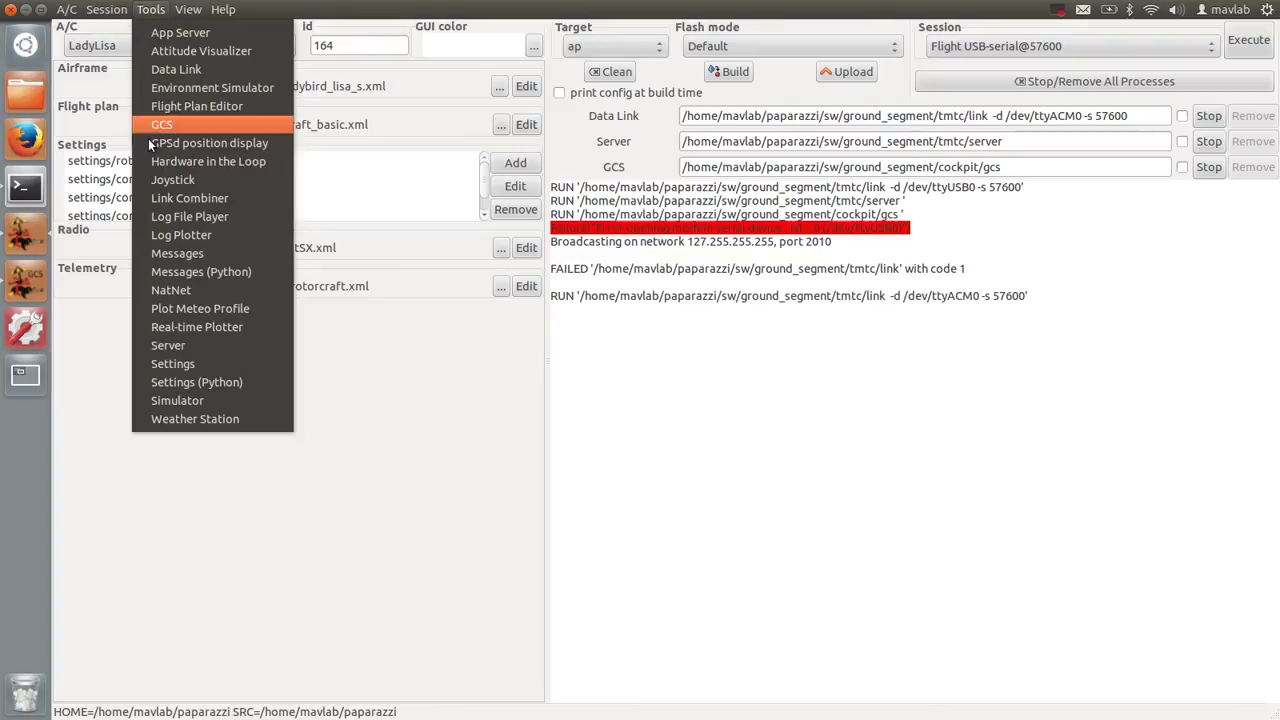
- Launch the Messages tool and the Real-time Plotter side by side
{"action": "left_click", "coordinate": [156, 252]}
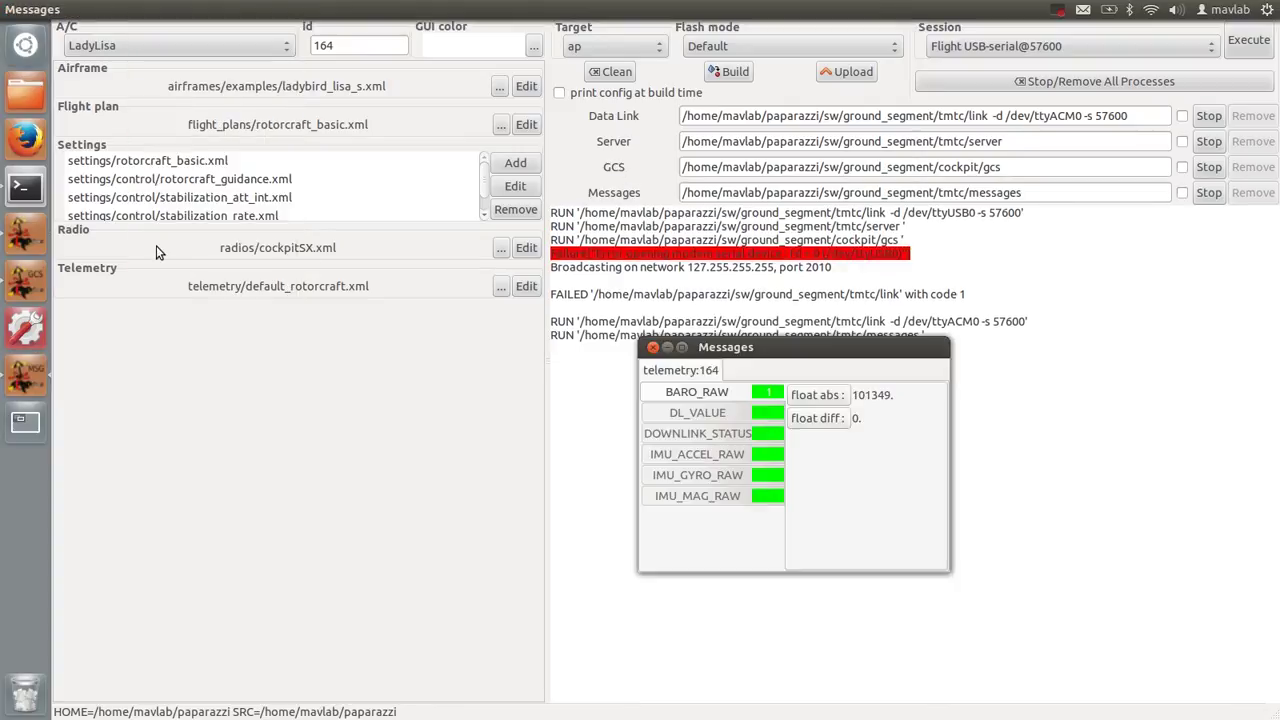
{"action": "left_click_drag", "start_coordinate": [803, 349], "coordinate": [363, 189]}
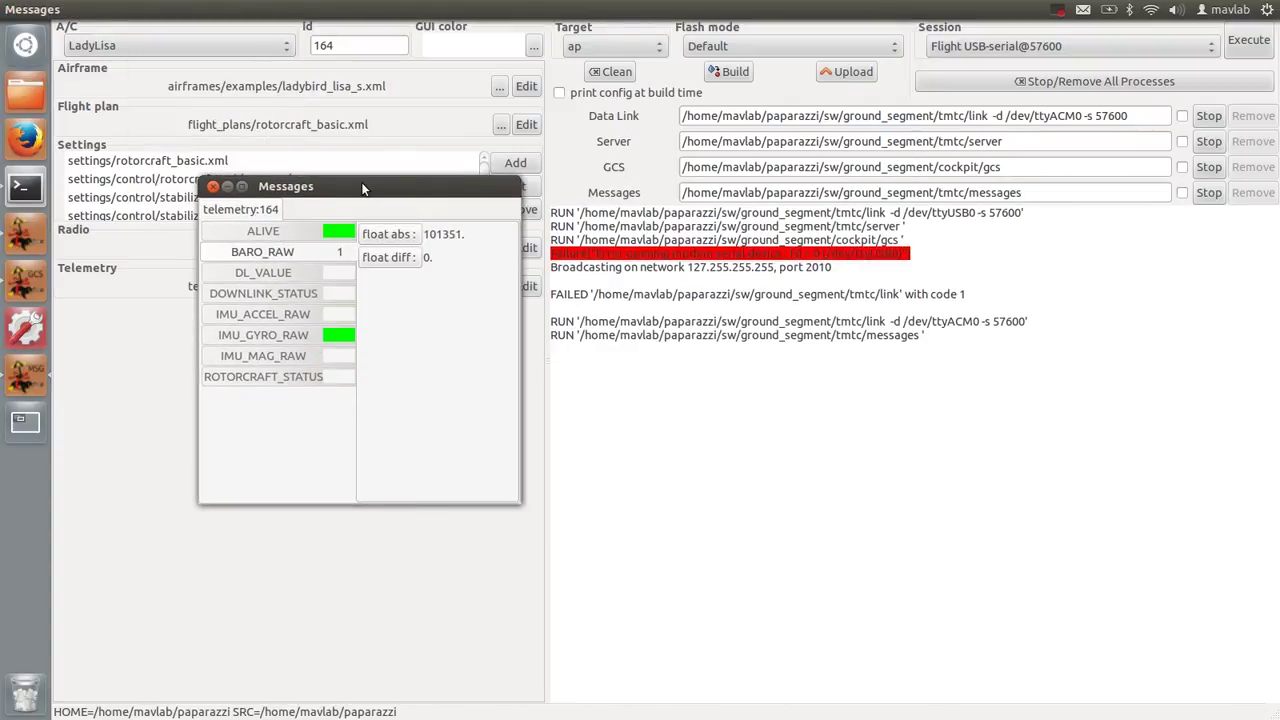
{"action": "left_click", "coordinate": [300, 140]}
{"action": "left_click", "coordinate": [151, 9]}
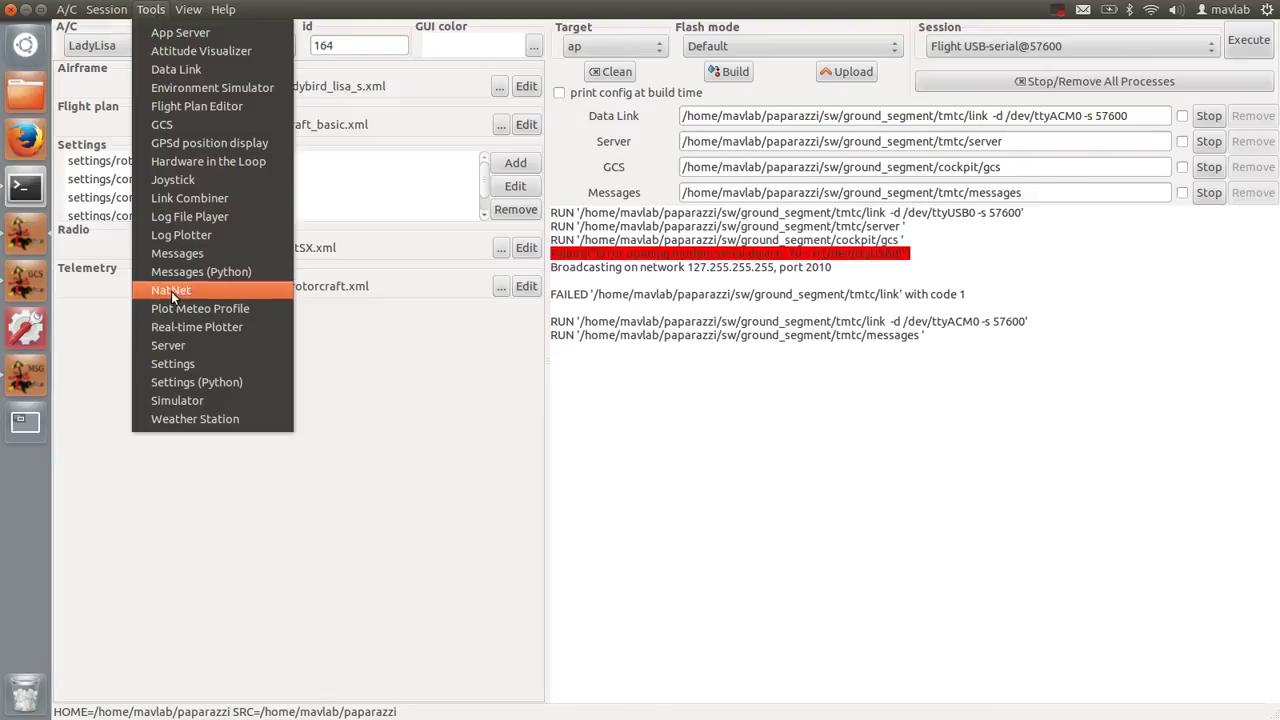
{"action": "left_click", "coordinate": [182, 327]}
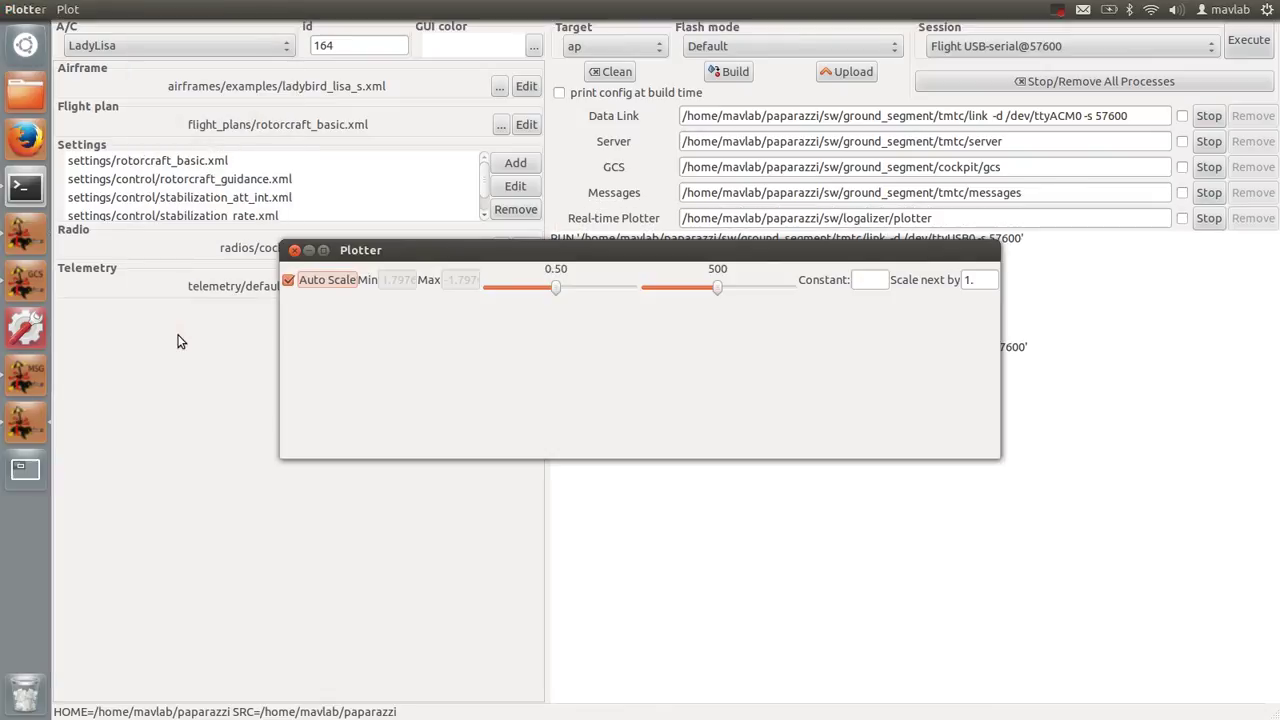
{"action": "left_click", "coordinate": [25, 375]}
- Plot BARO_RAW absolute pressure full-screen with 0.15 refresh and a 354-sample memory
{"action": "left_click_drag", "start_coordinate": [388, 234], "coordinate": [686, 322]}
{"action": "left_click_drag", "start_coordinate": [555, 287], "coordinate": [501, 290]}
{"action": "left_click_drag", "start_coordinate": [717, 287], "coordinate": [659, 287]}
{"action": "left_click", "coordinate": [322, 251]}
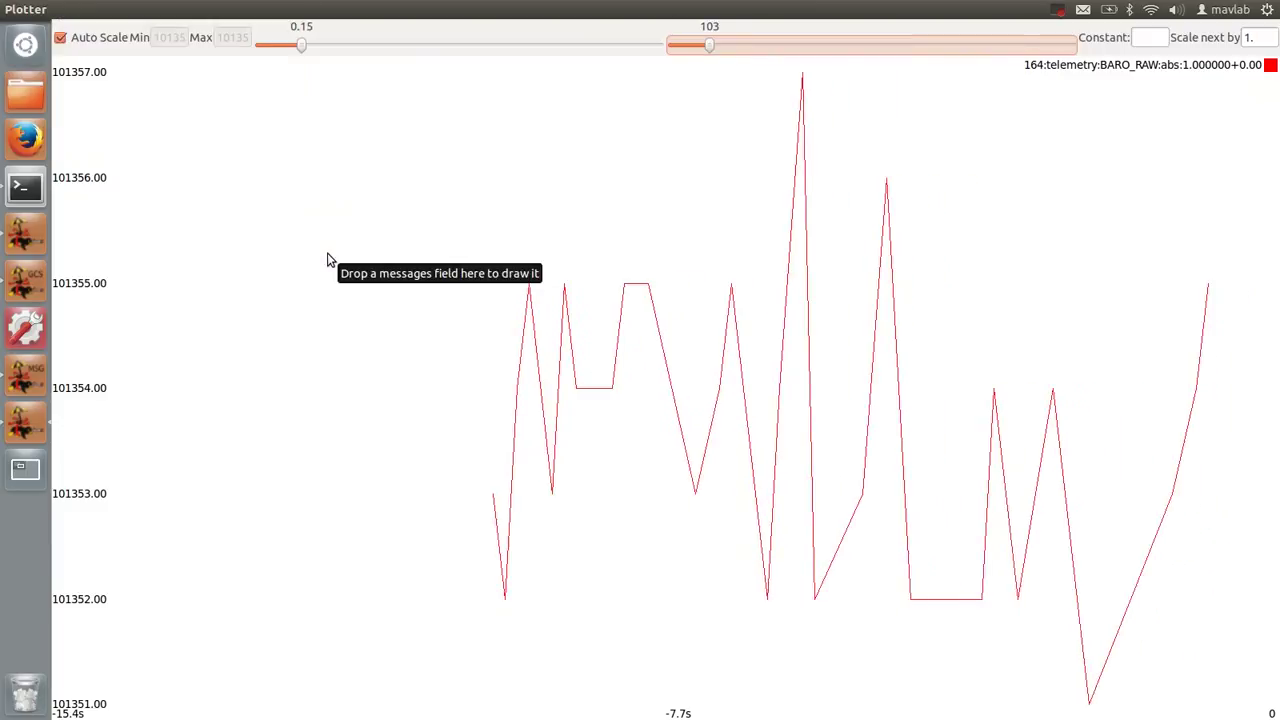
{"action": "left_click", "coordinate": [25, 375]}
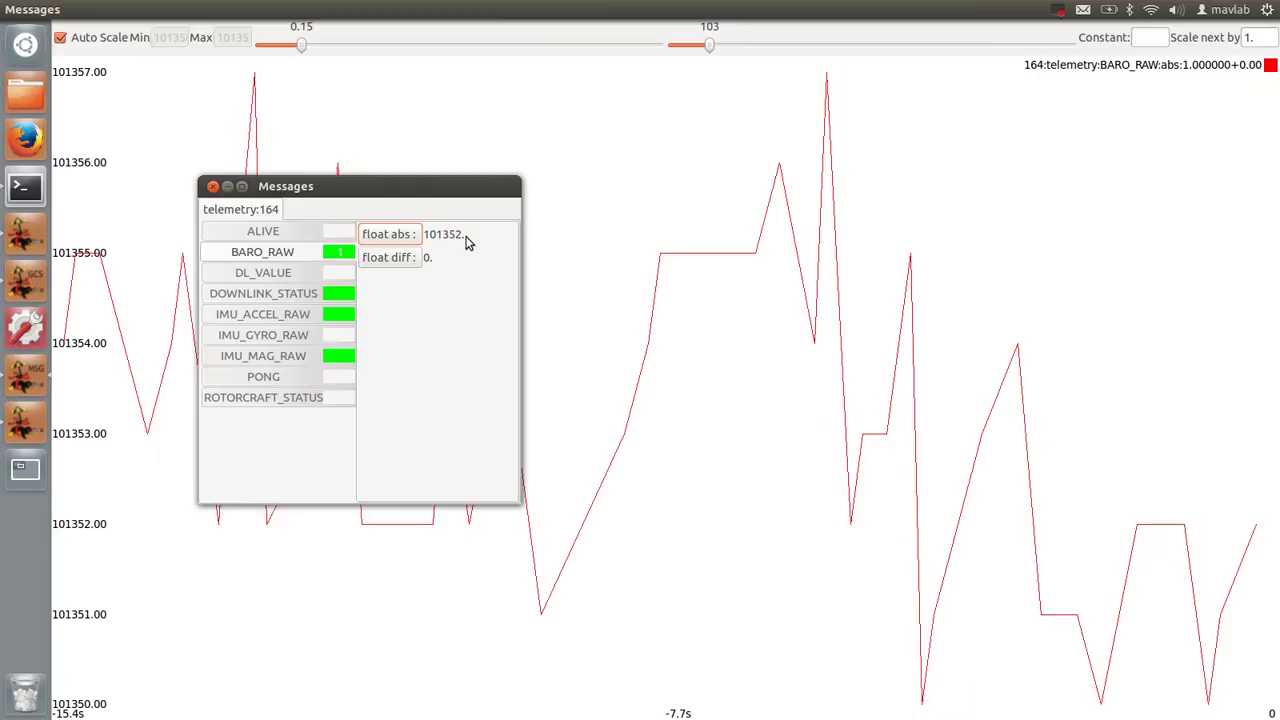
{"action": "left_click", "coordinate": [227, 187]}
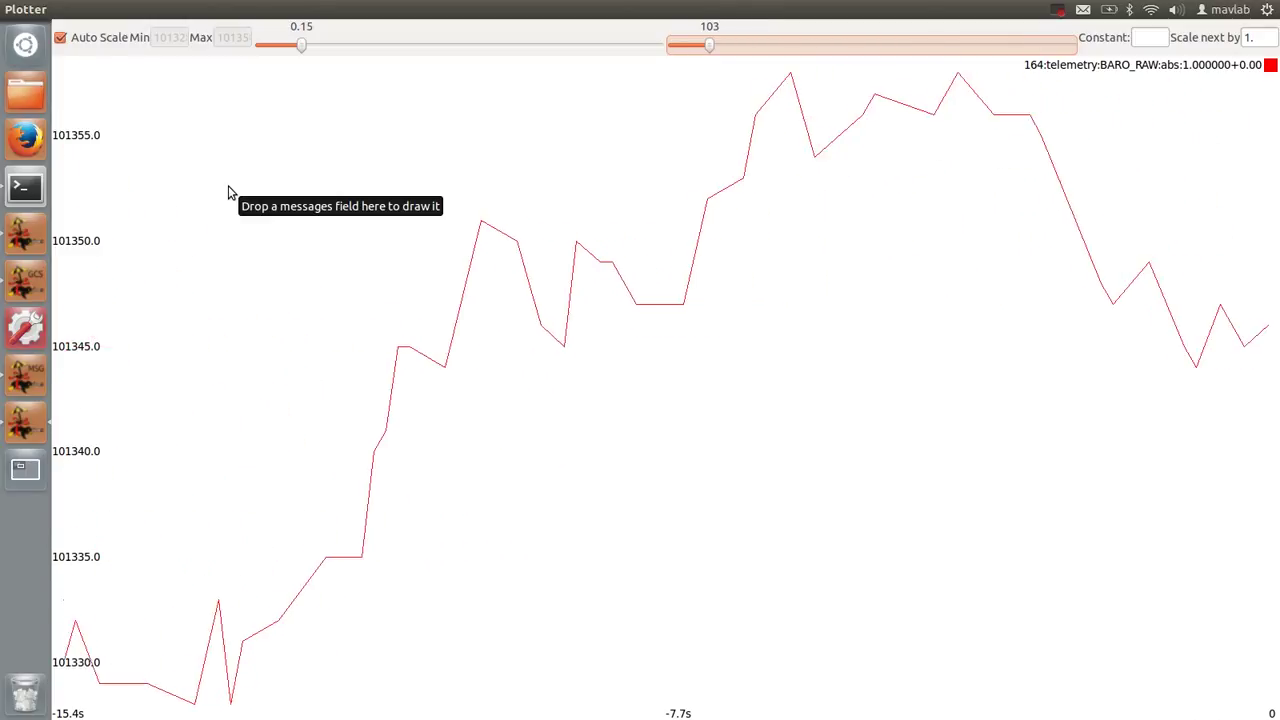
{"action": "left_click_drag", "start_coordinate": [707, 46], "coordinate": [815, 47]}
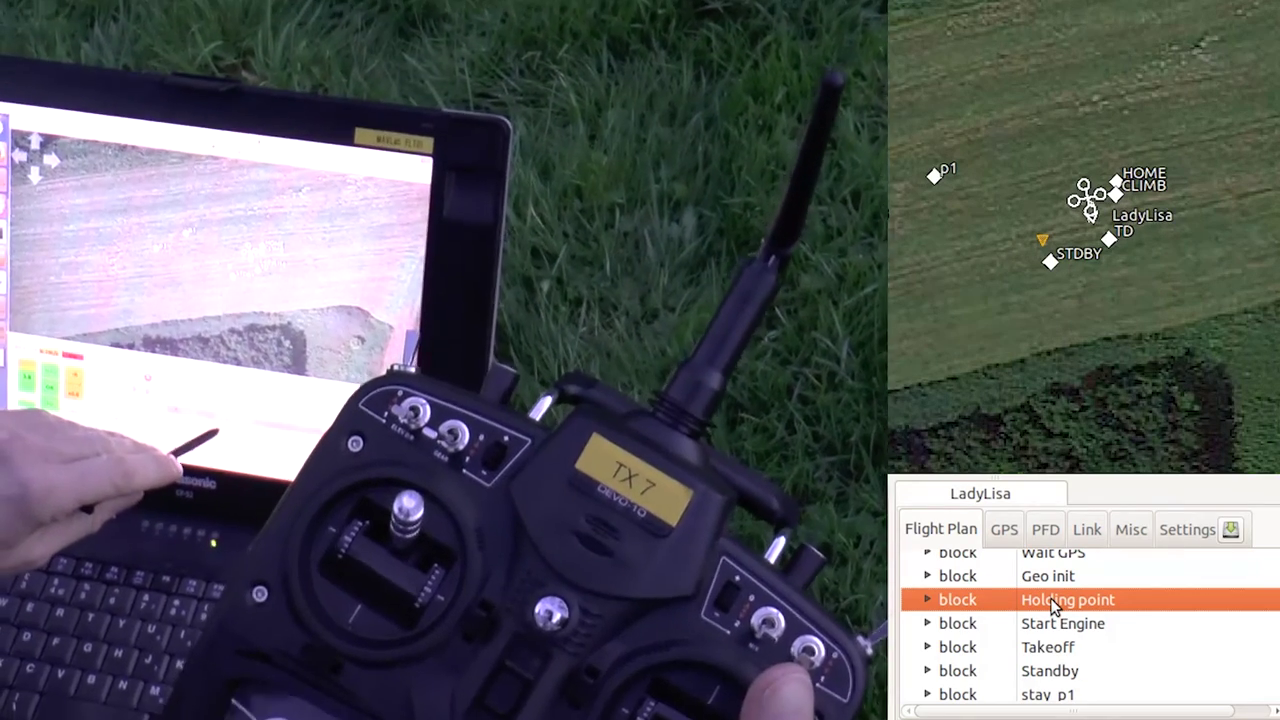
- Advance LadyLisa's flight plan from Holding point to the Start Engine block
{"action": "left_click", "coordinate": [1045, 625]}
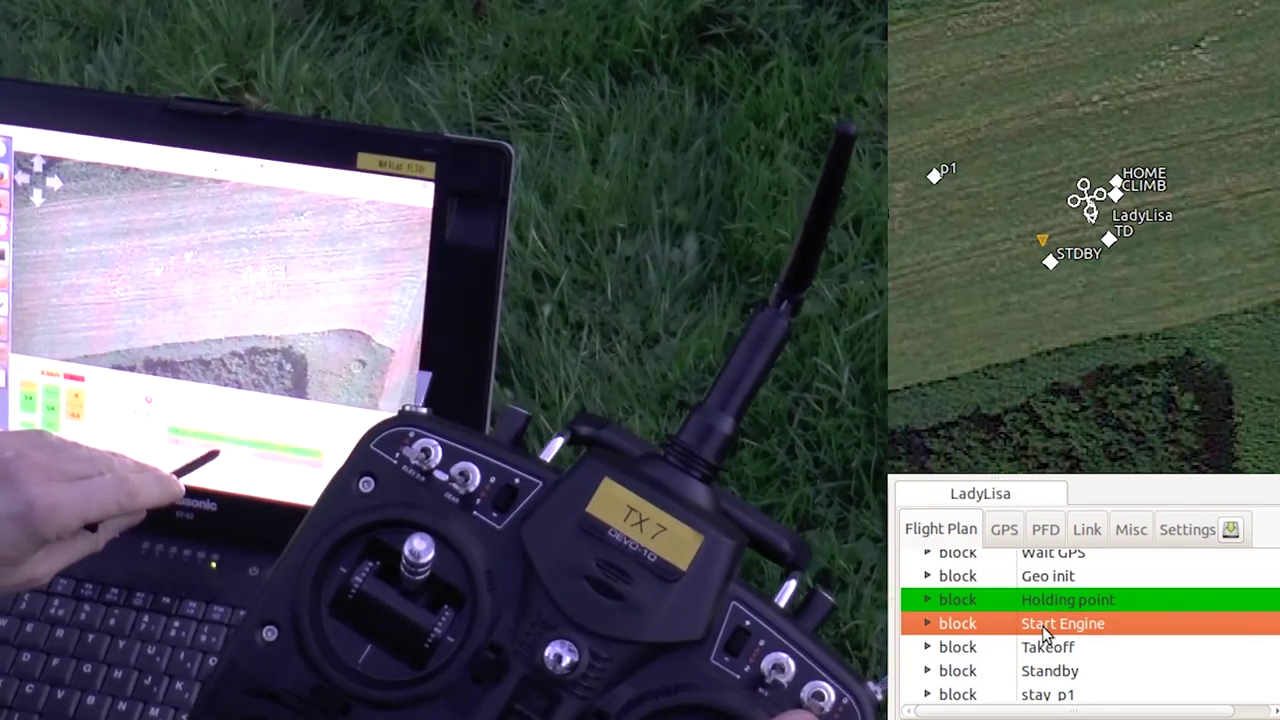